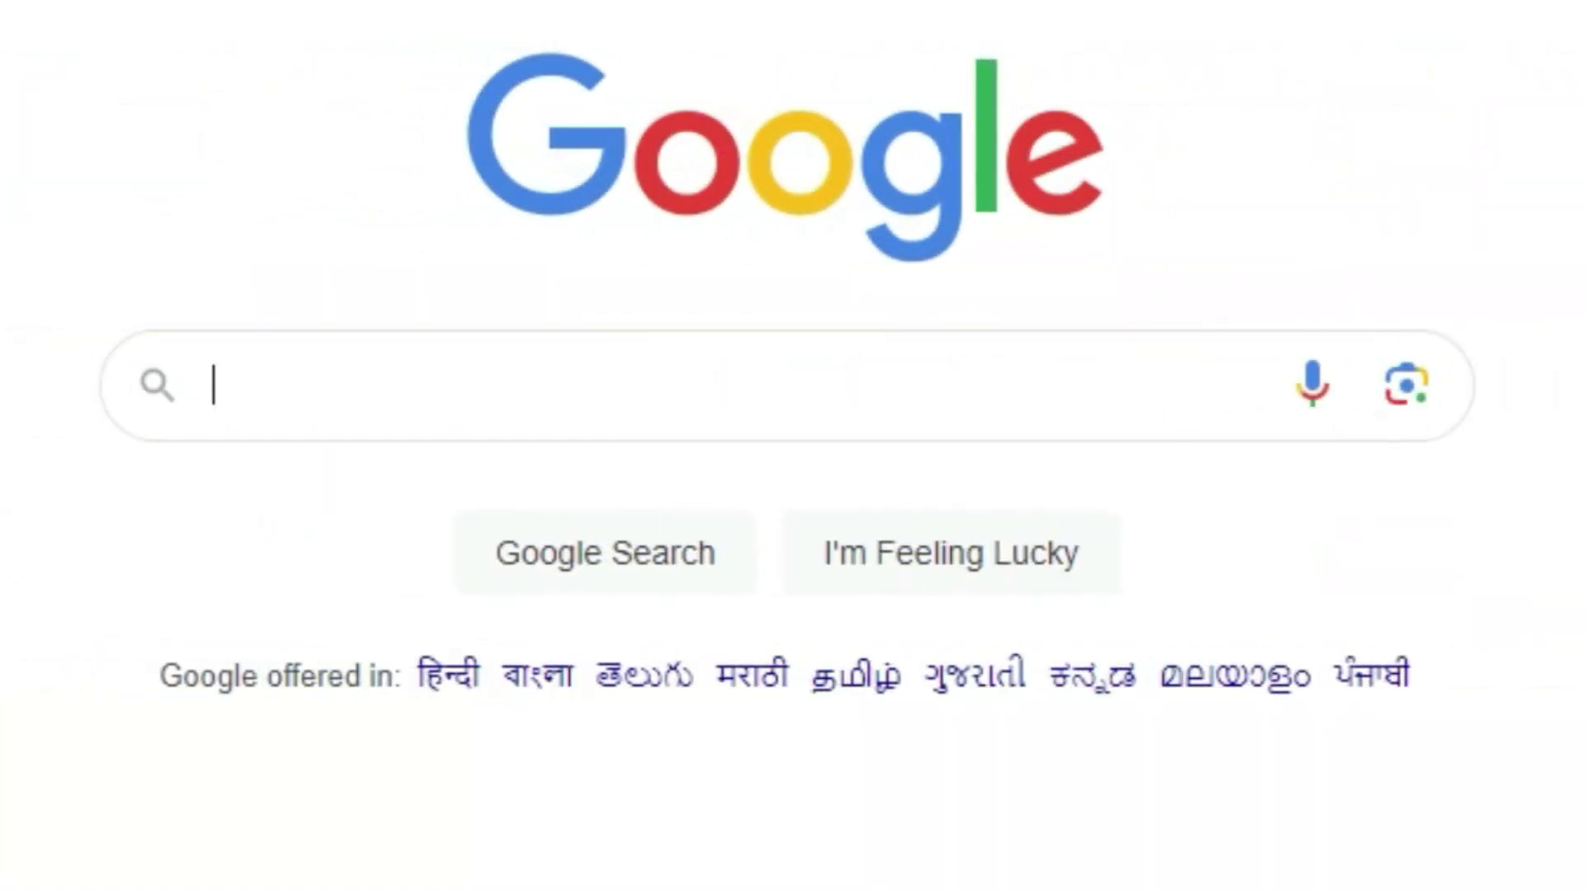
Step: Search Google for 'suvit' and open the official Suvit website at suvit.io
type("suit")
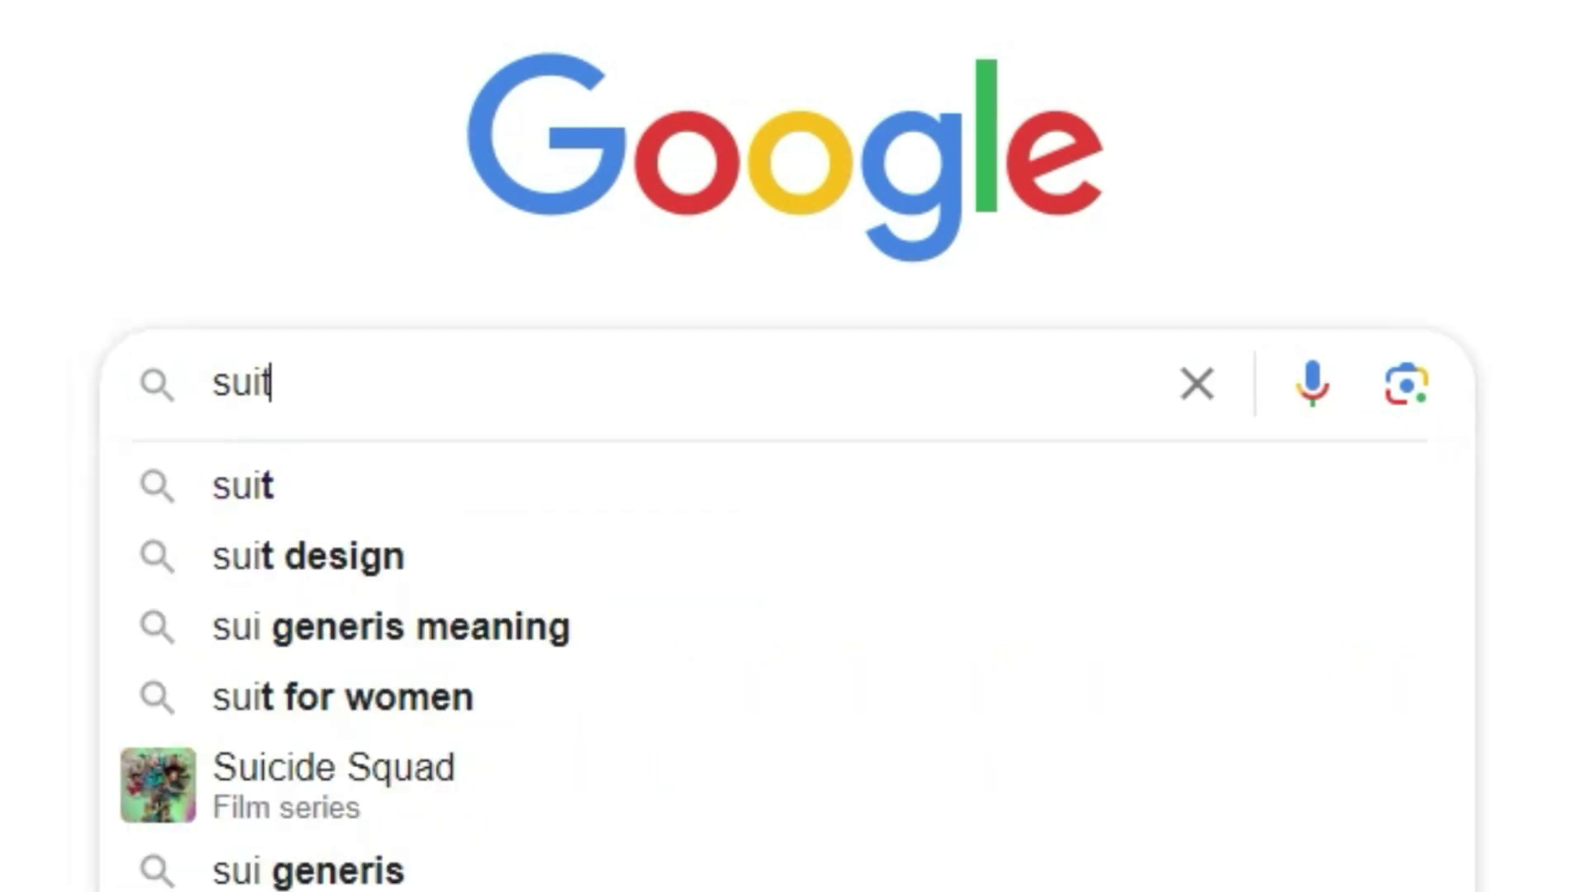
key("BackSpace")
key("BackSpace")
type("vit")
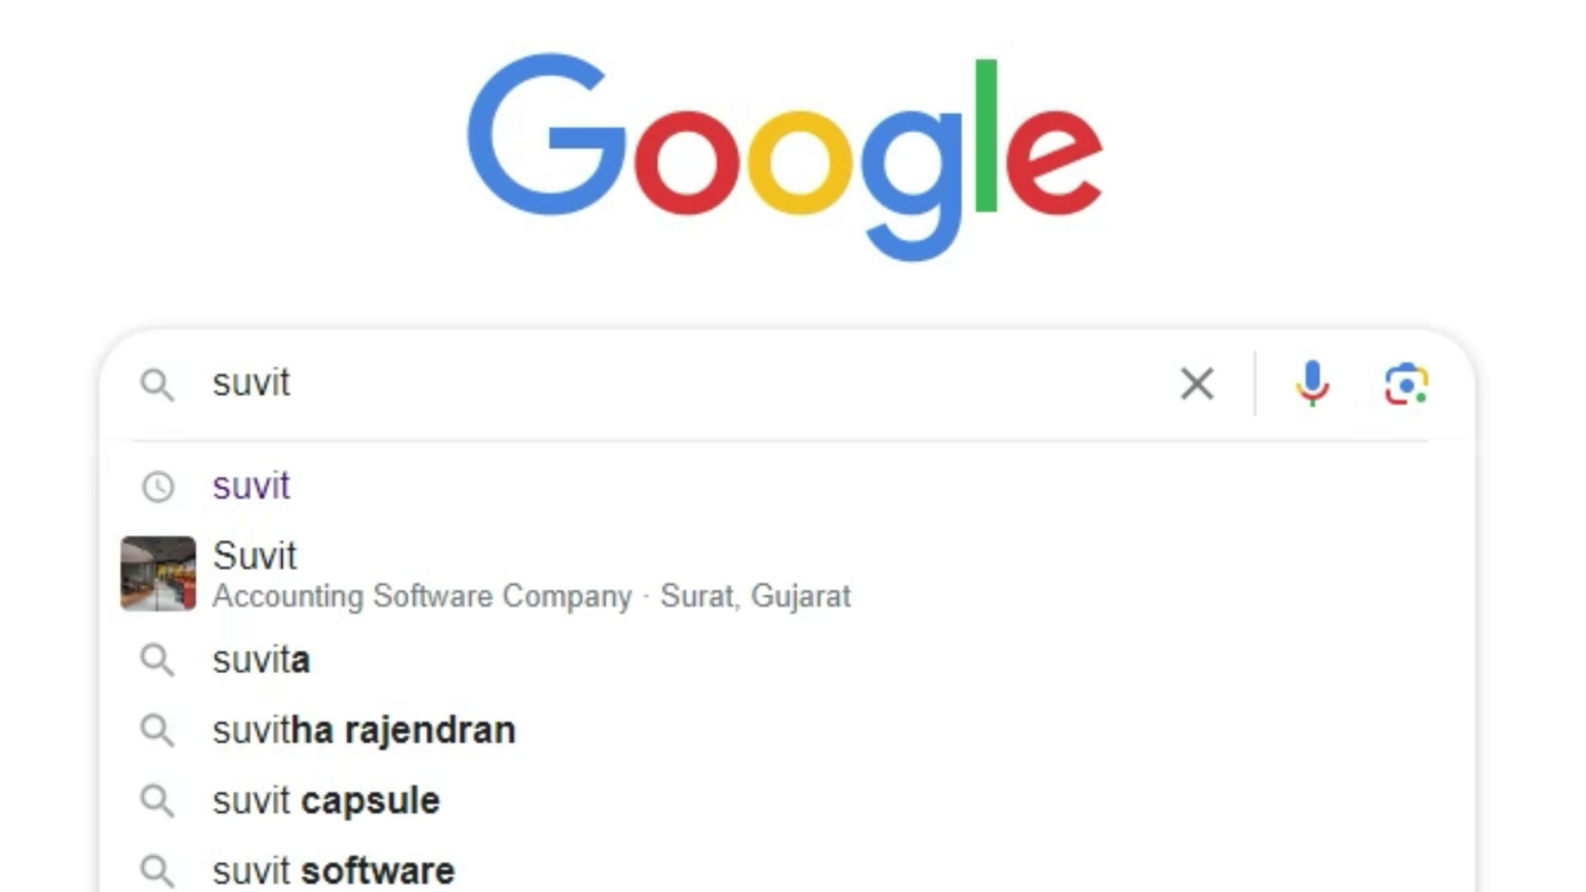
key("Return")
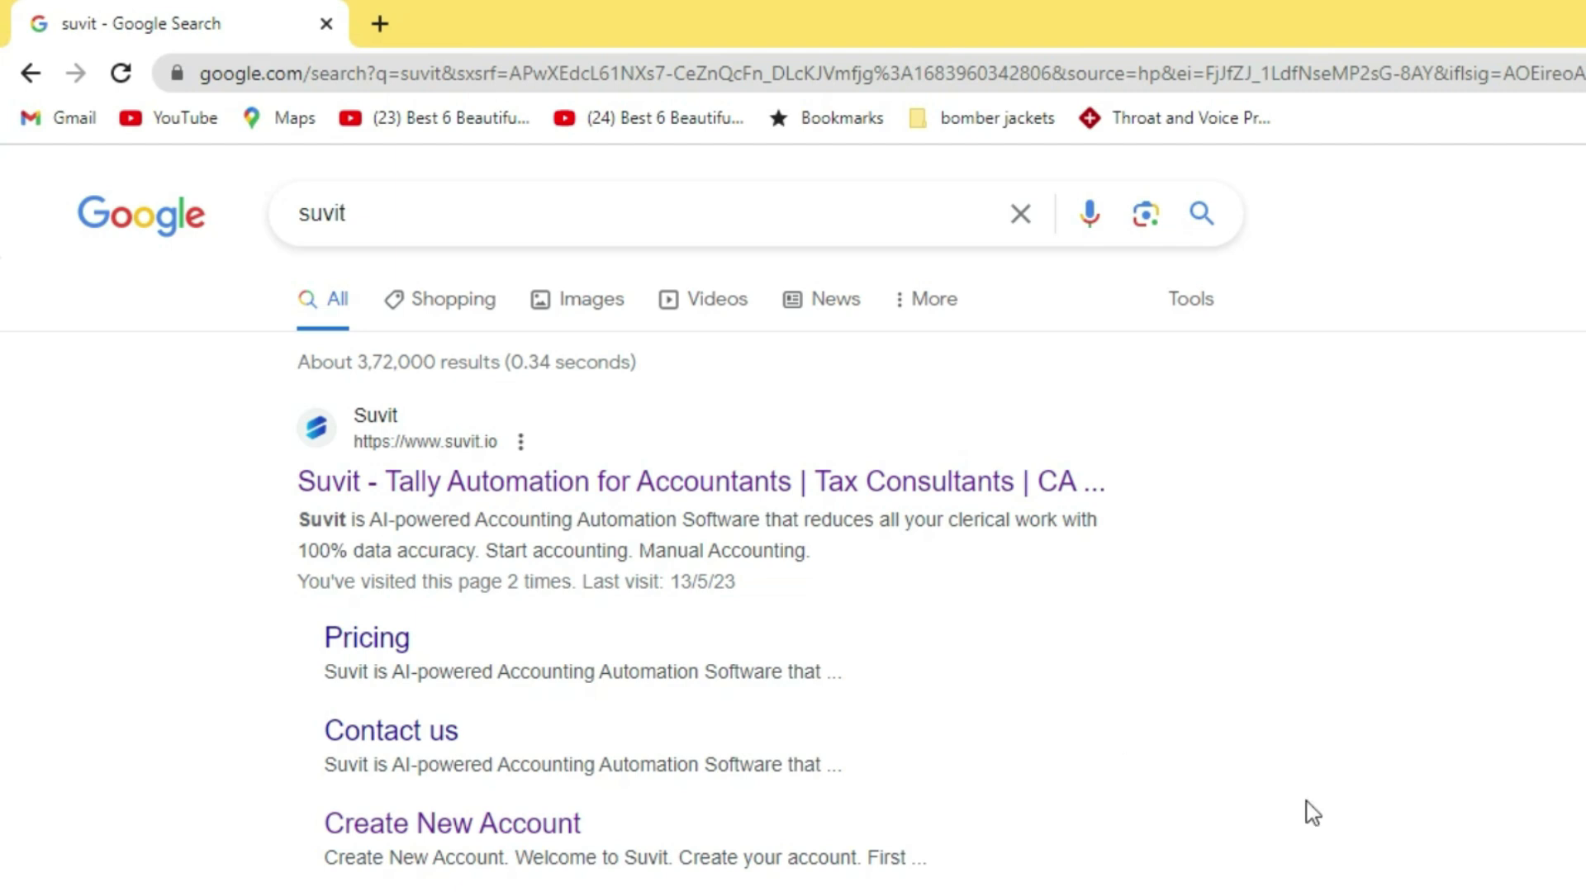
left_click(761, 489)
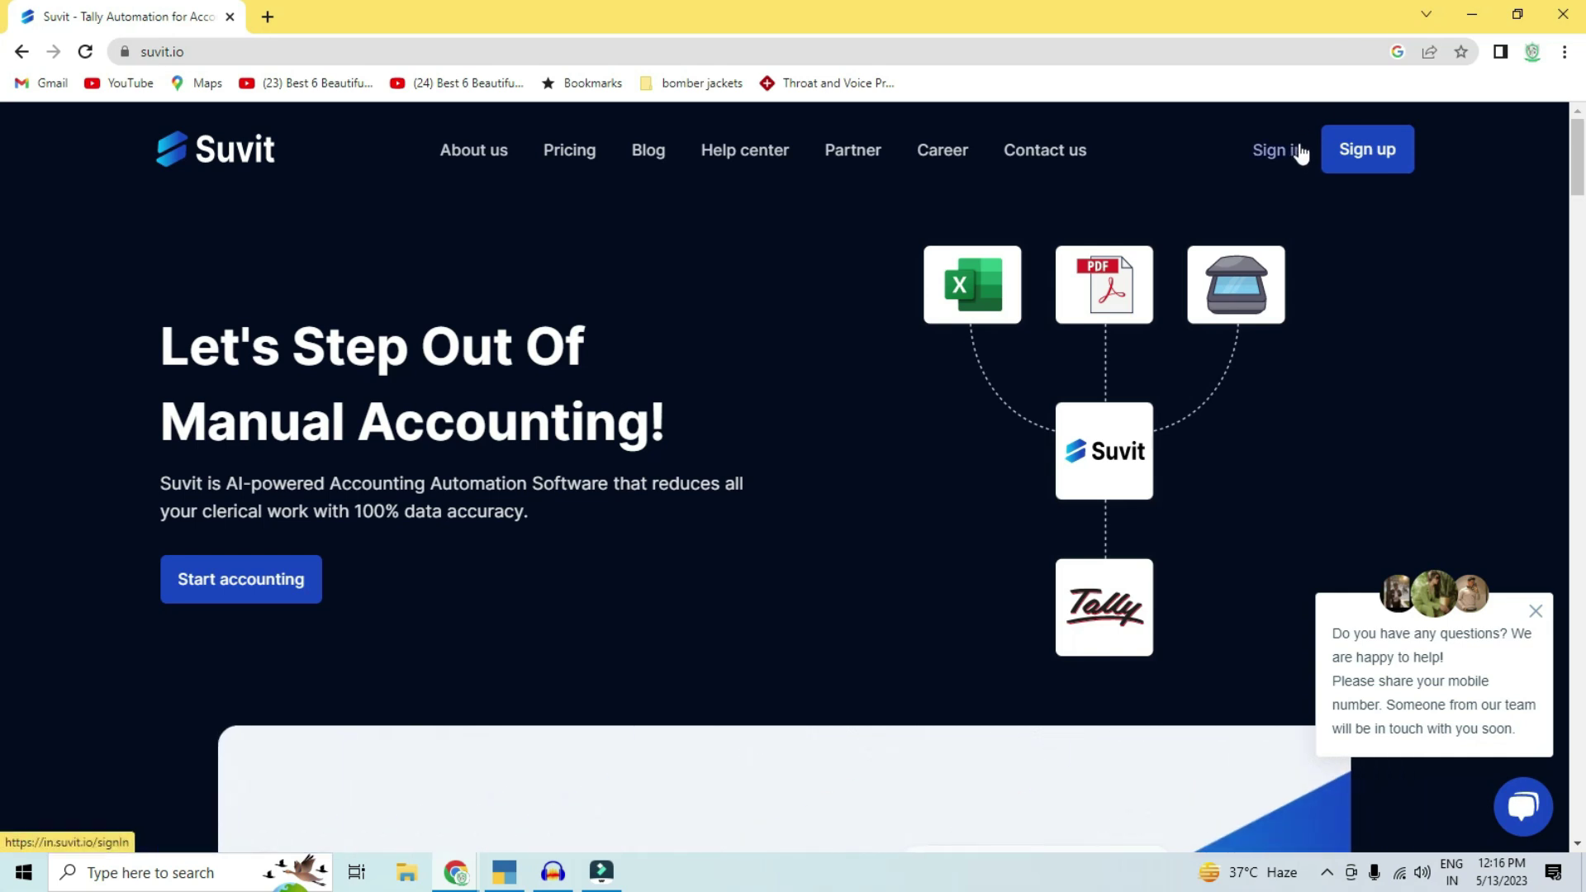
Step: Start a new Suvit account, entering the user's first name, last name and saved e-mail
left_click(1350, 151)
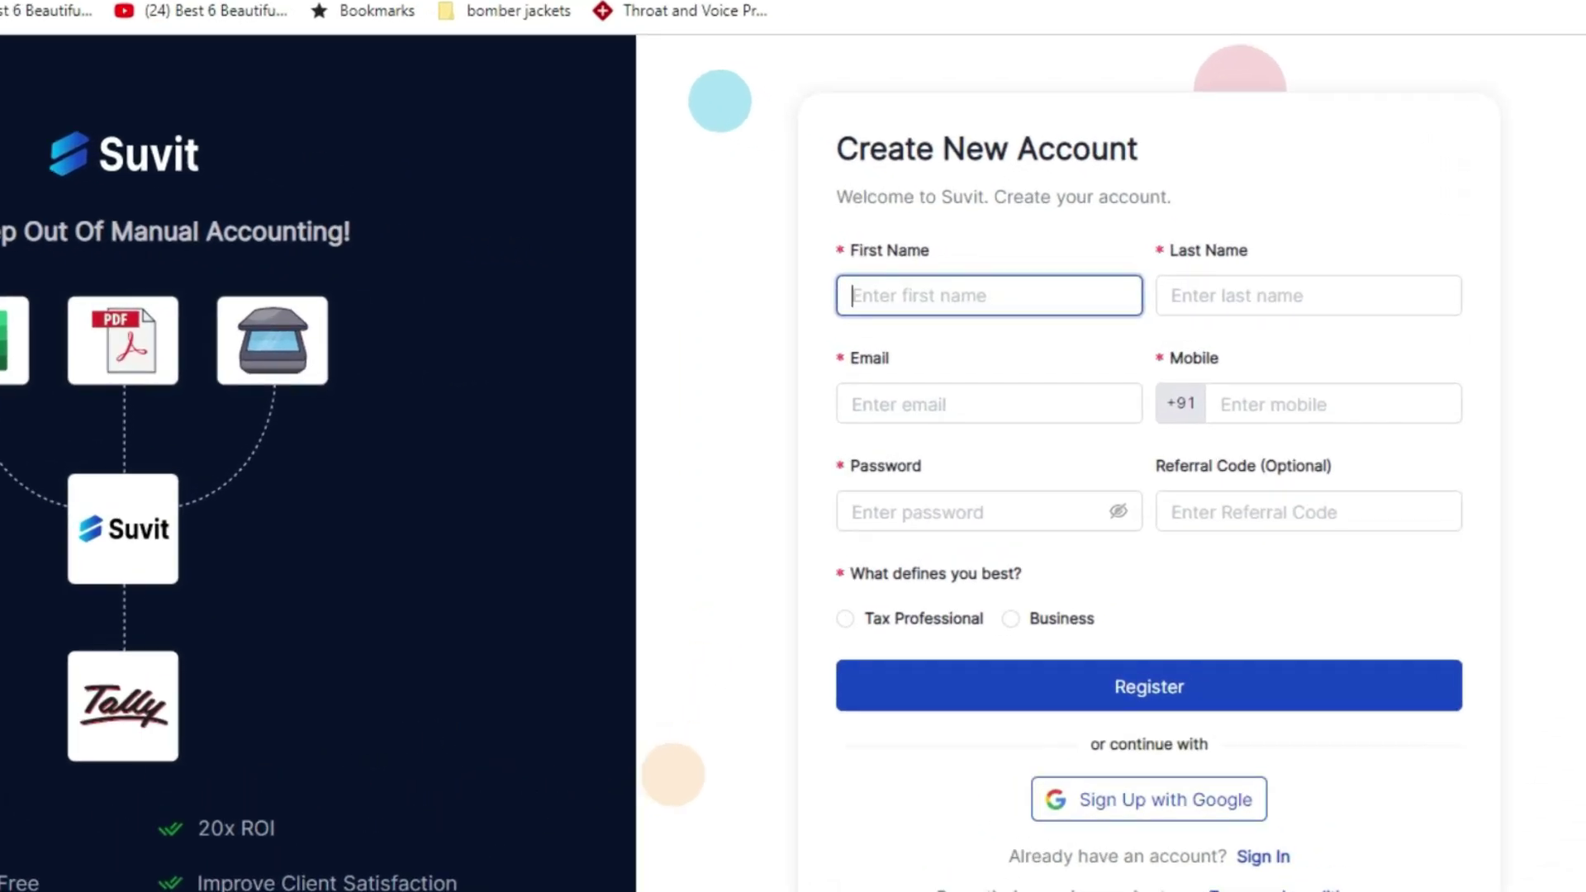
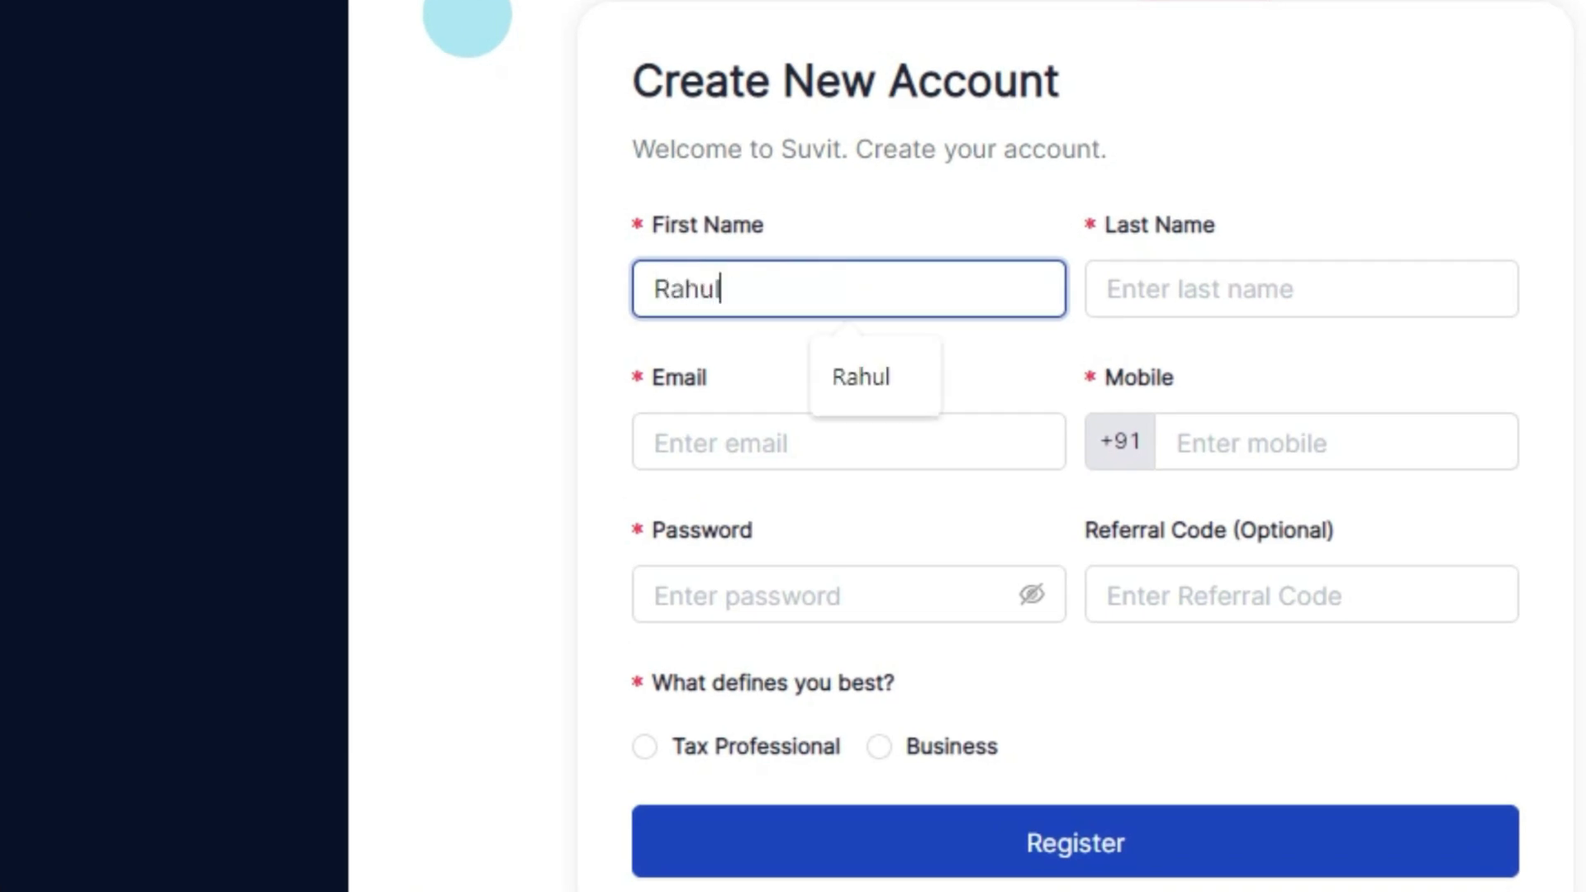
key("Tab")
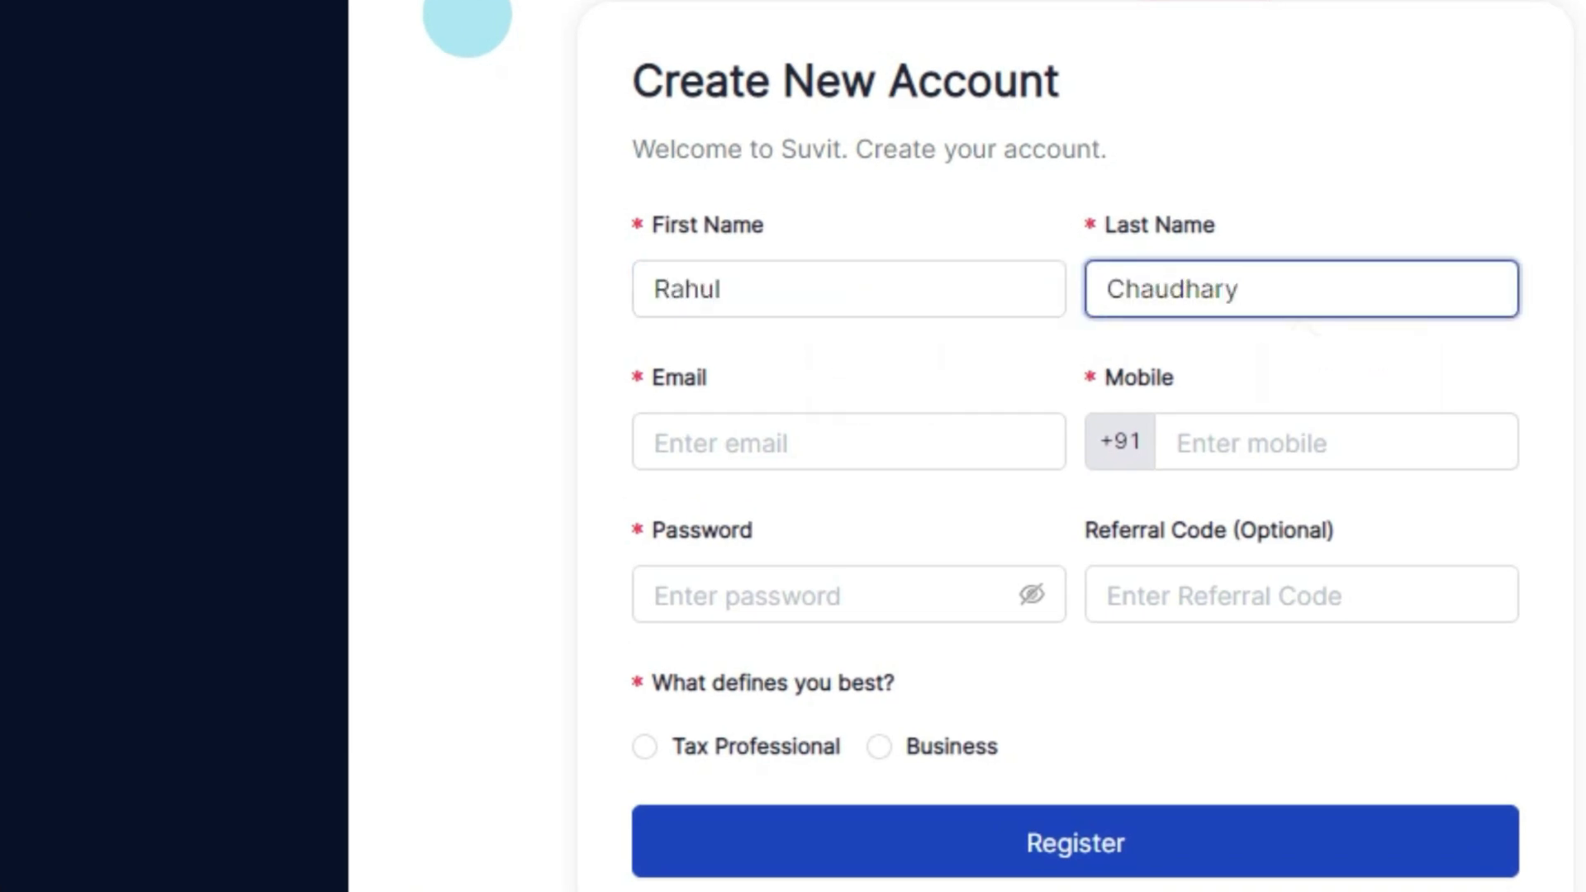
key("Tab")
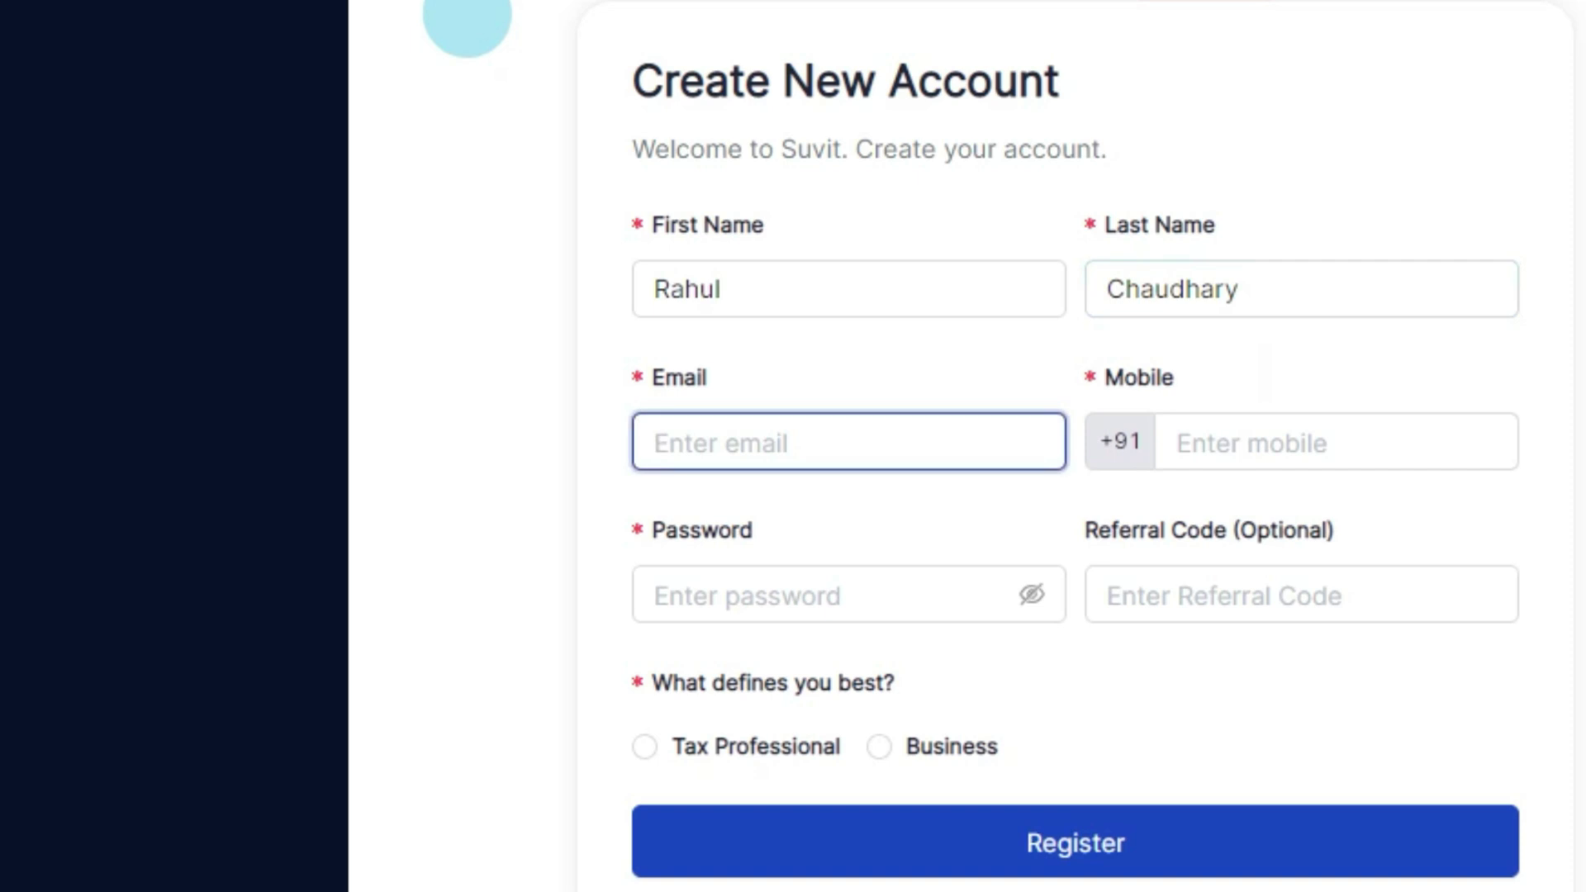
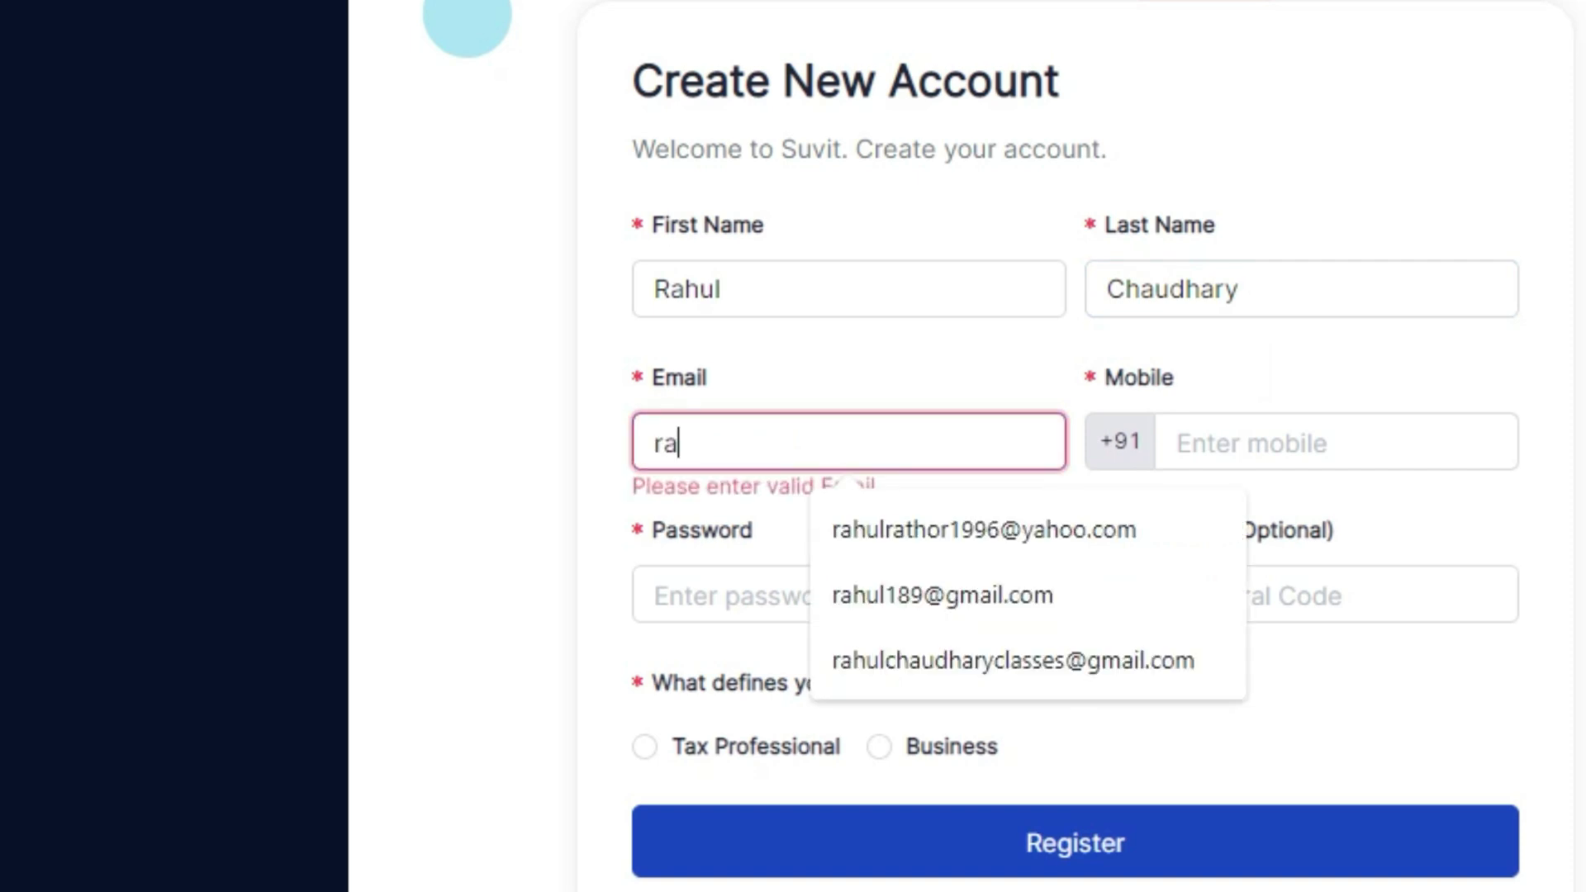
left_click(1107, 649)
Step: Leave mobile, password and referral code, choose Business account type, then go to sign-in
left_click(1194, 447)
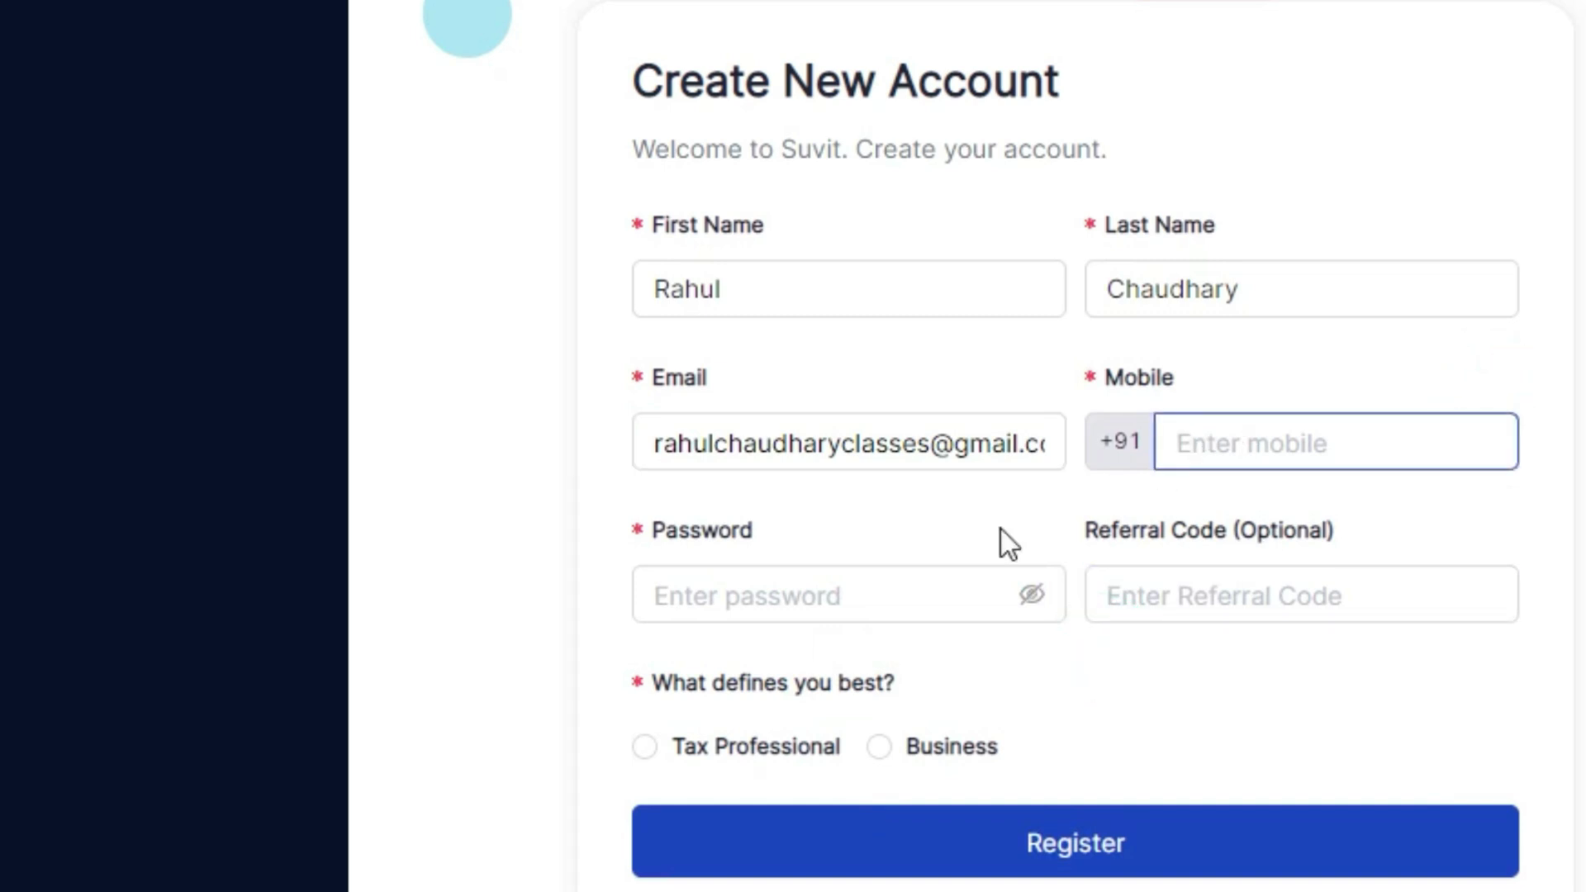
left_click(885, 588)
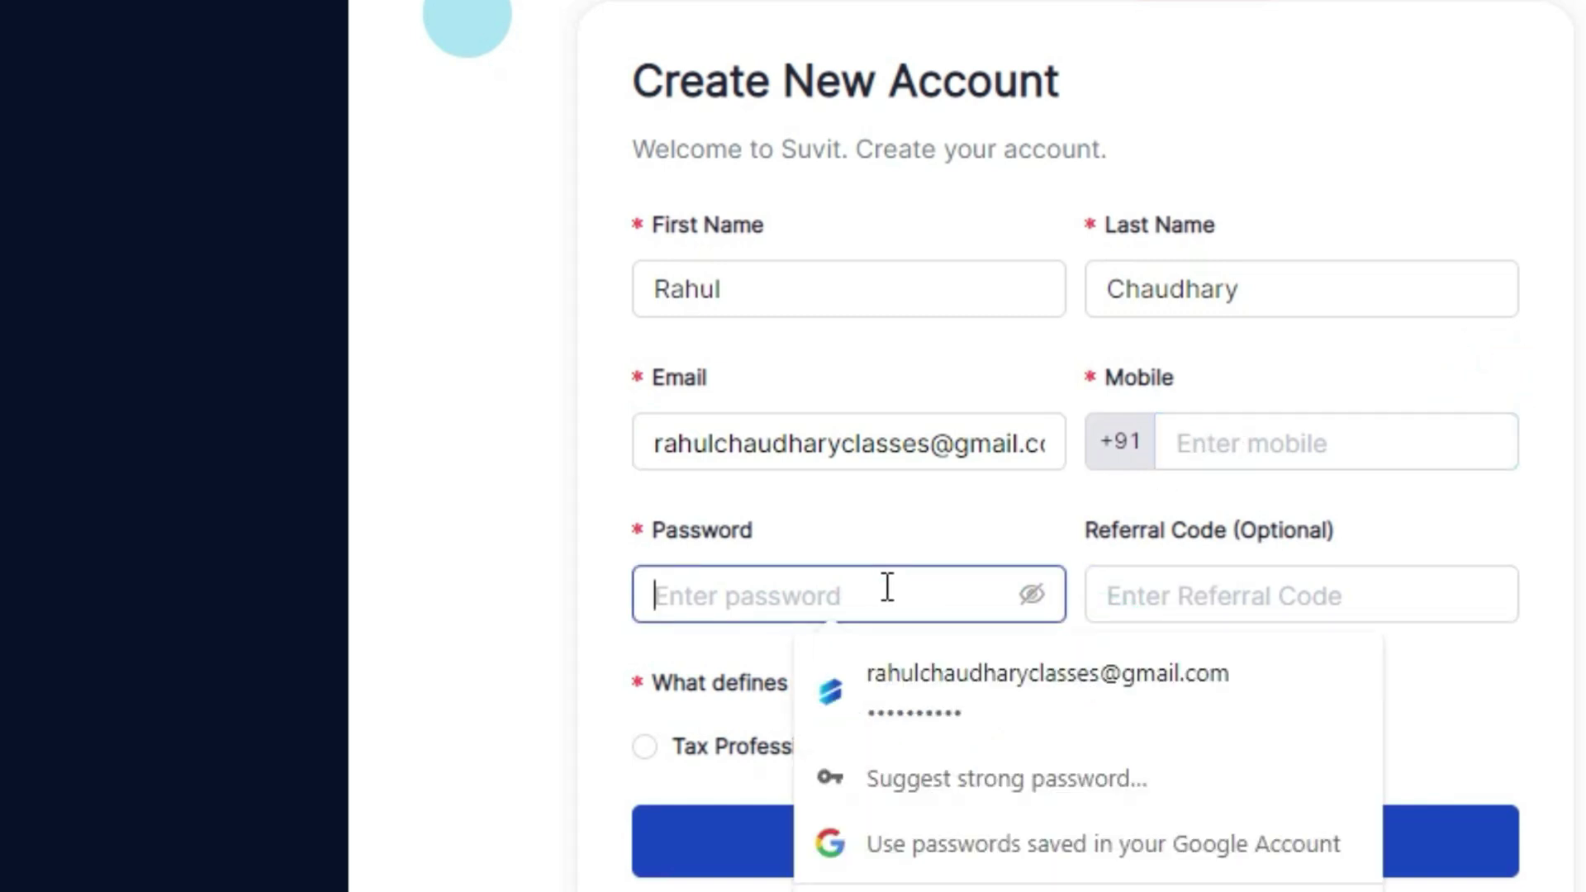
left_click(526, 481)
left_click(1183, 603)
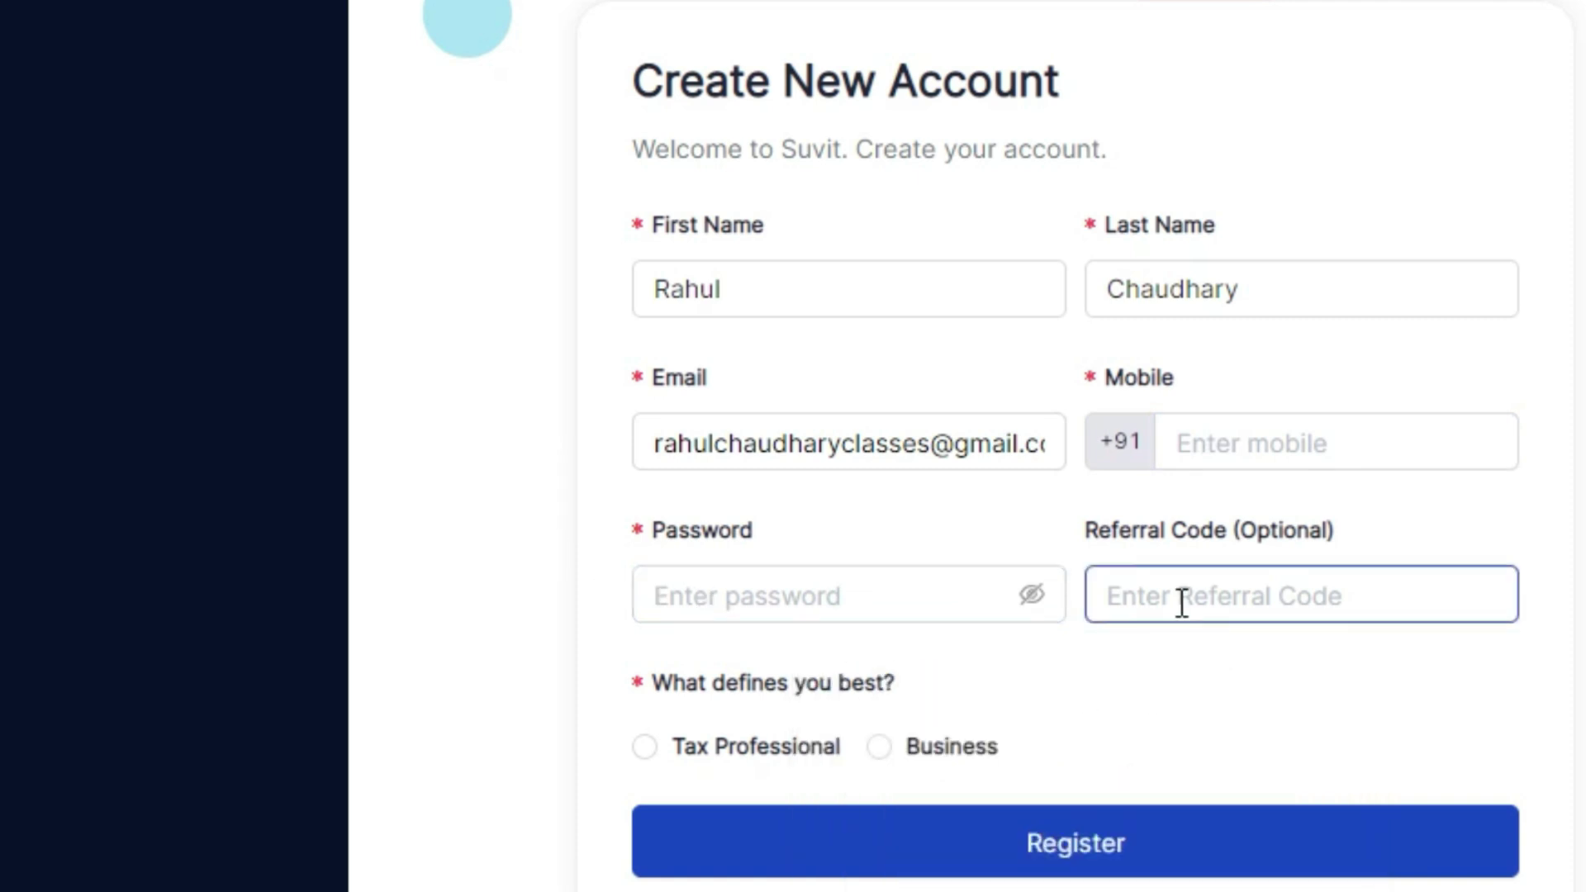
left_click(551, 655)
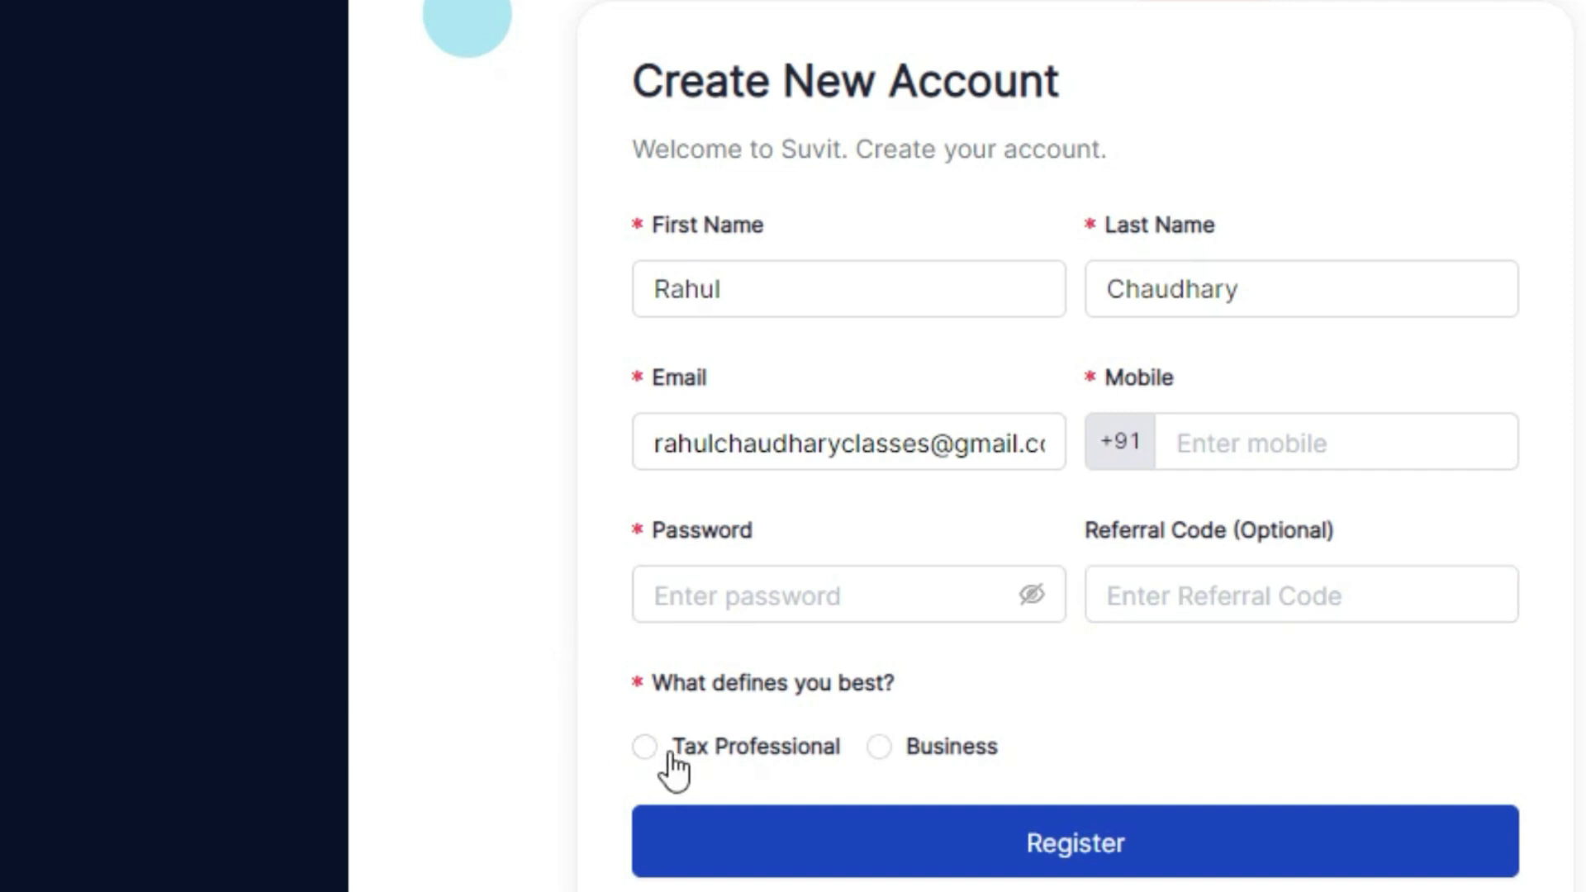
left_click(877, 748)
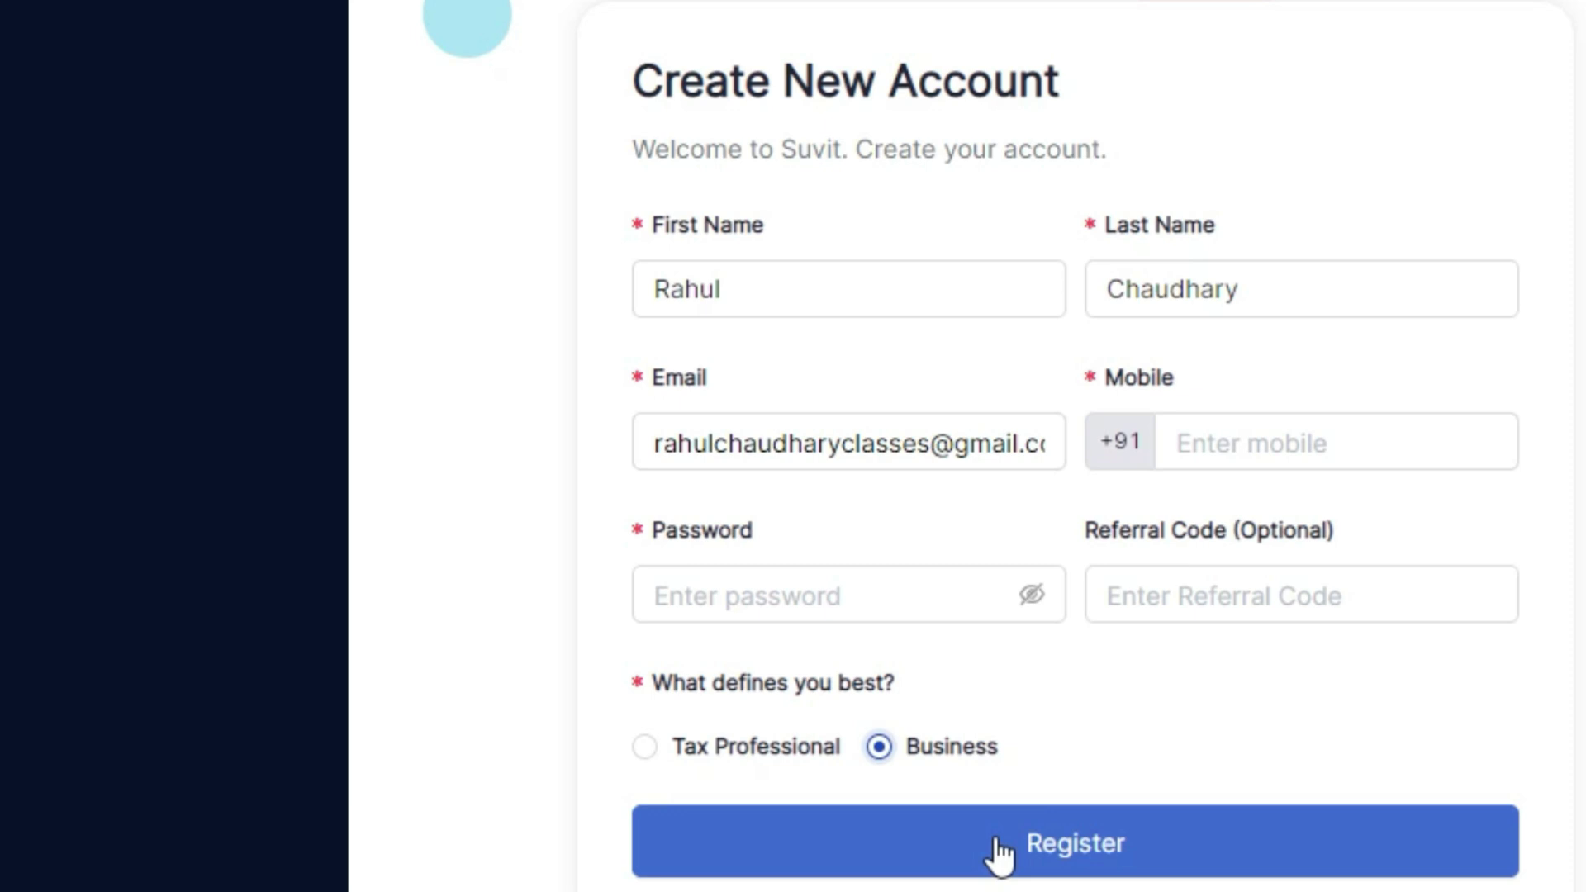
left_click(1154, 841)
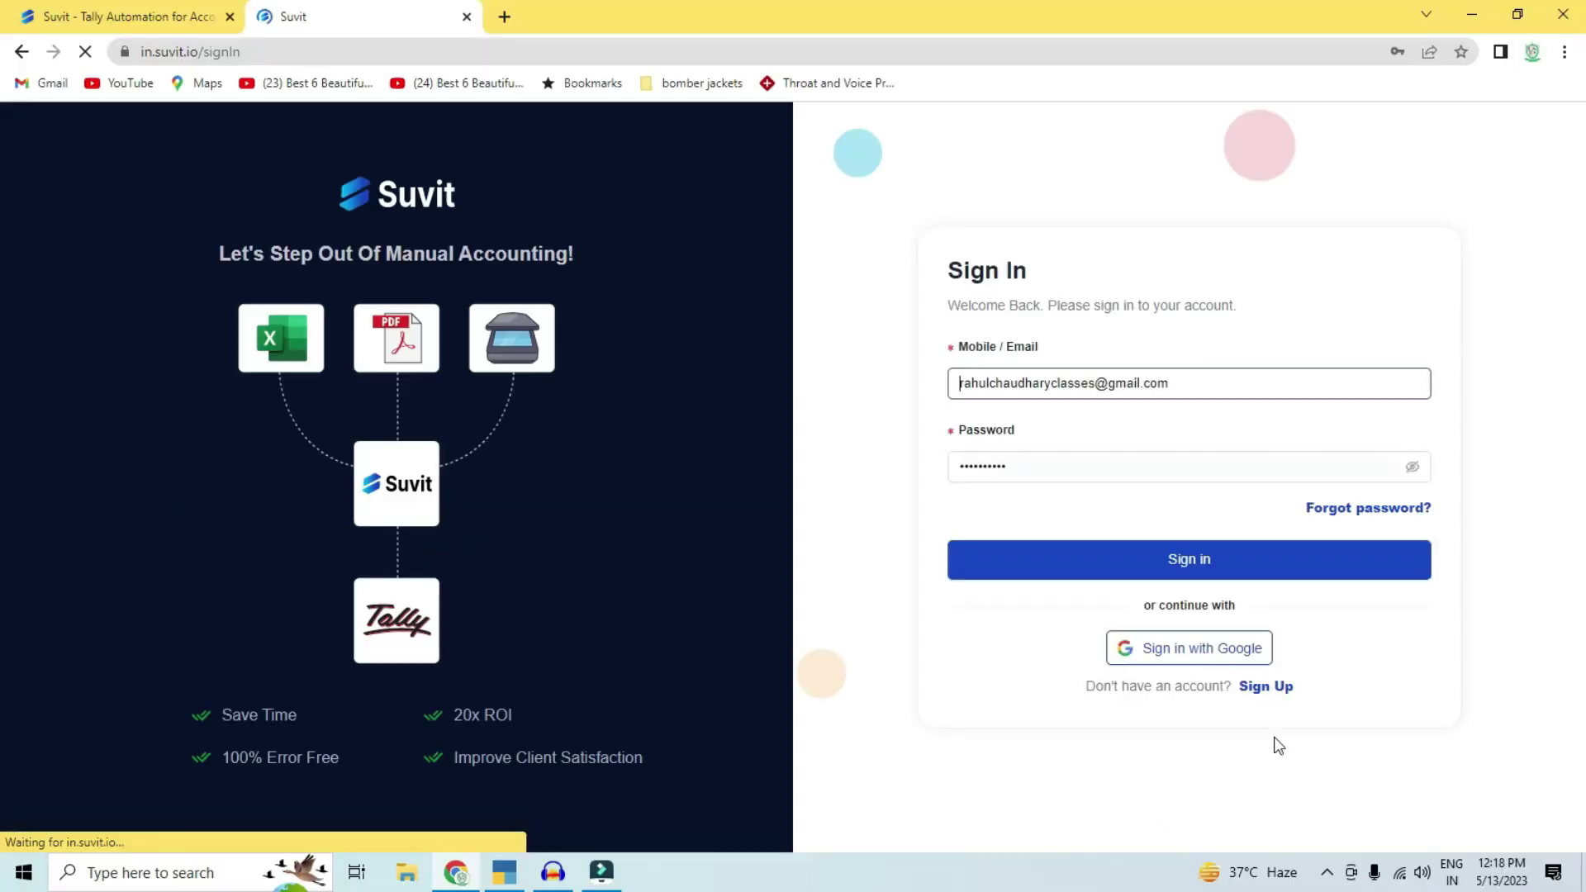
Step: Sign in to the Suvit dashboard and download the 64 bit Tally Connector
left_click(1178, 567)
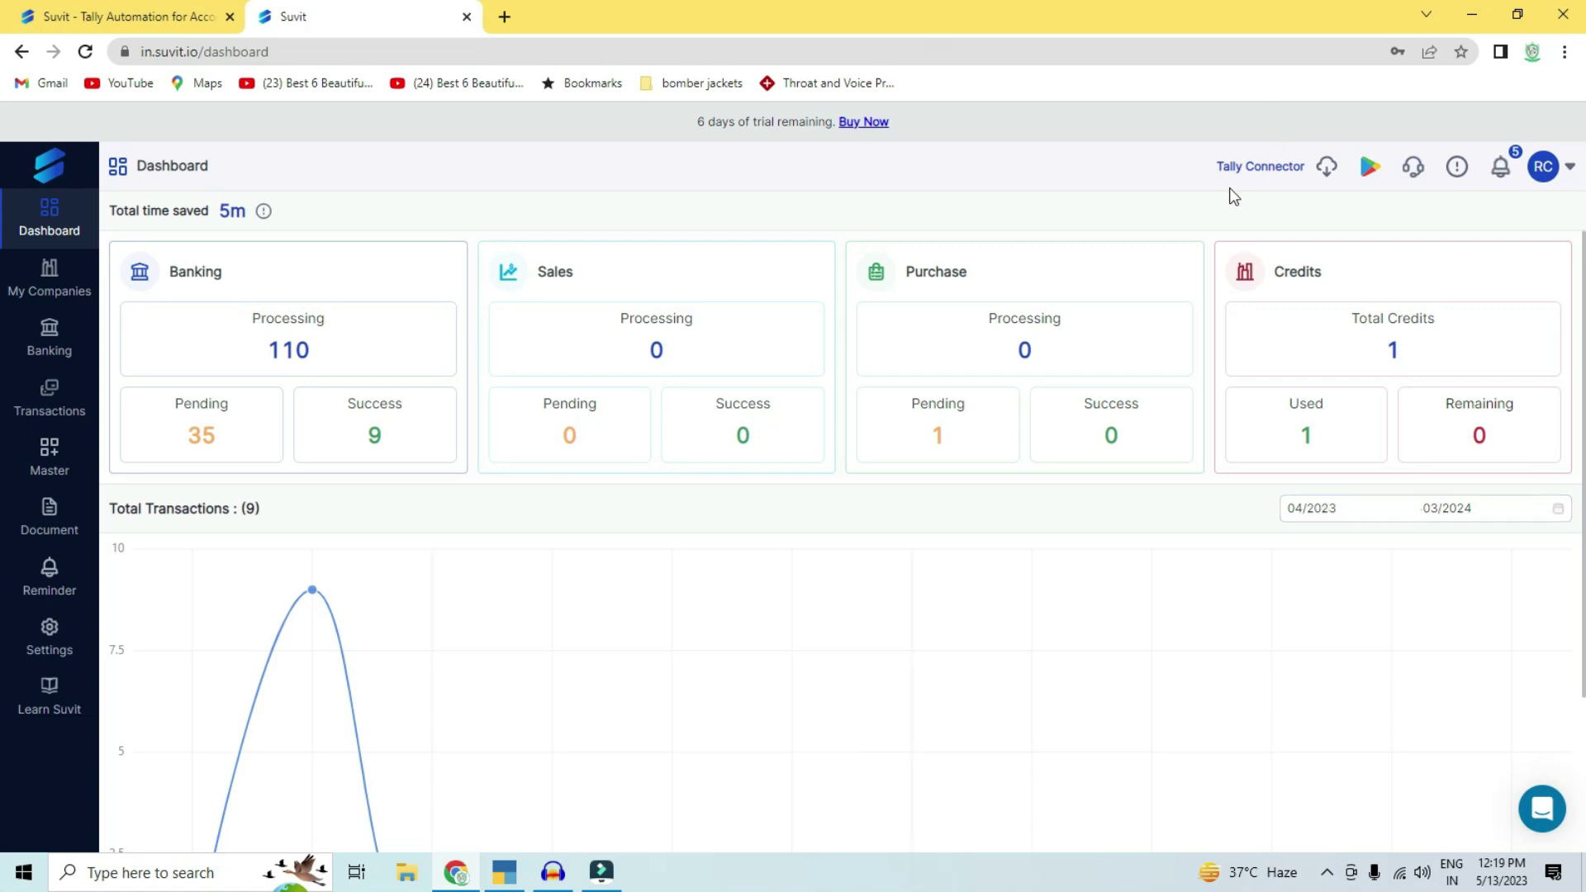
left_click(1326, 179)
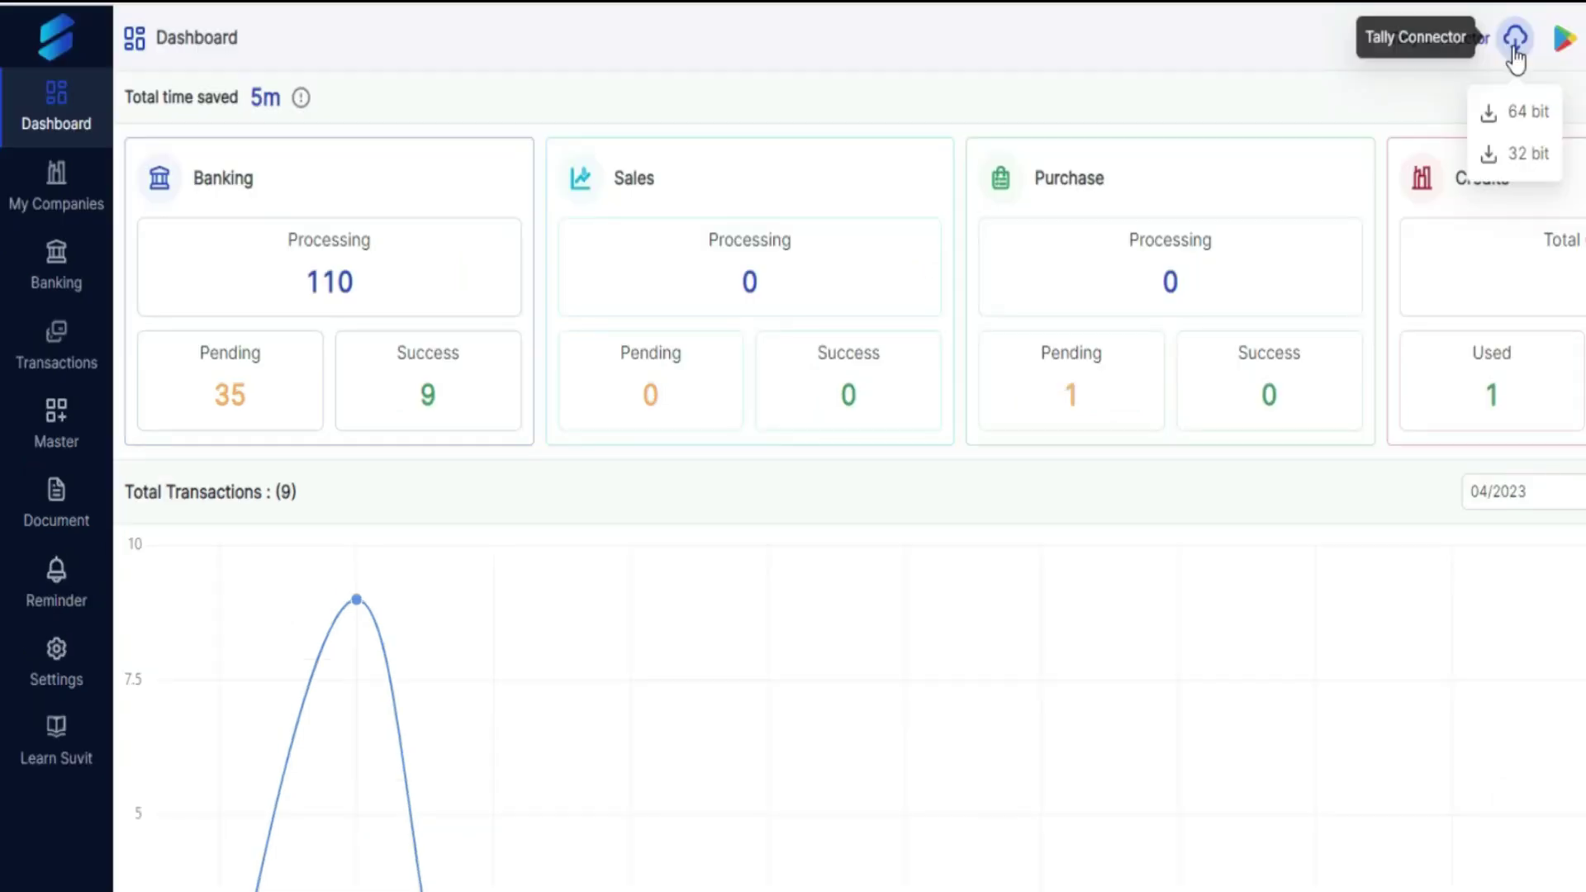
left_click(1517, 116)
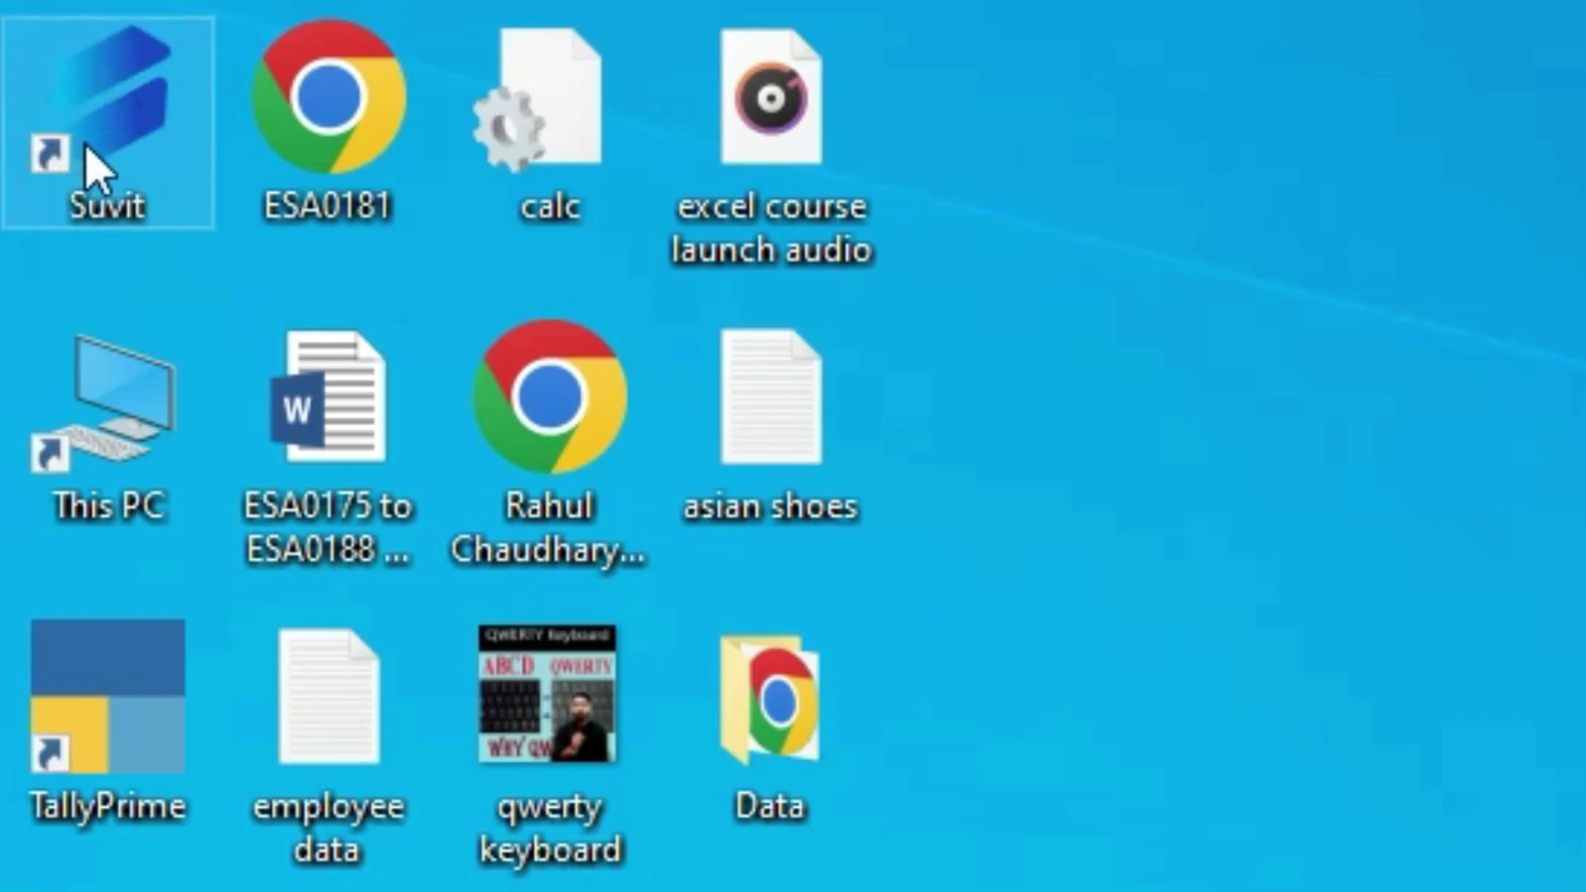
Step: Launch the Suvit Tally Connector from the desktop and check which Tally companies can be added
double_click(105, 155)
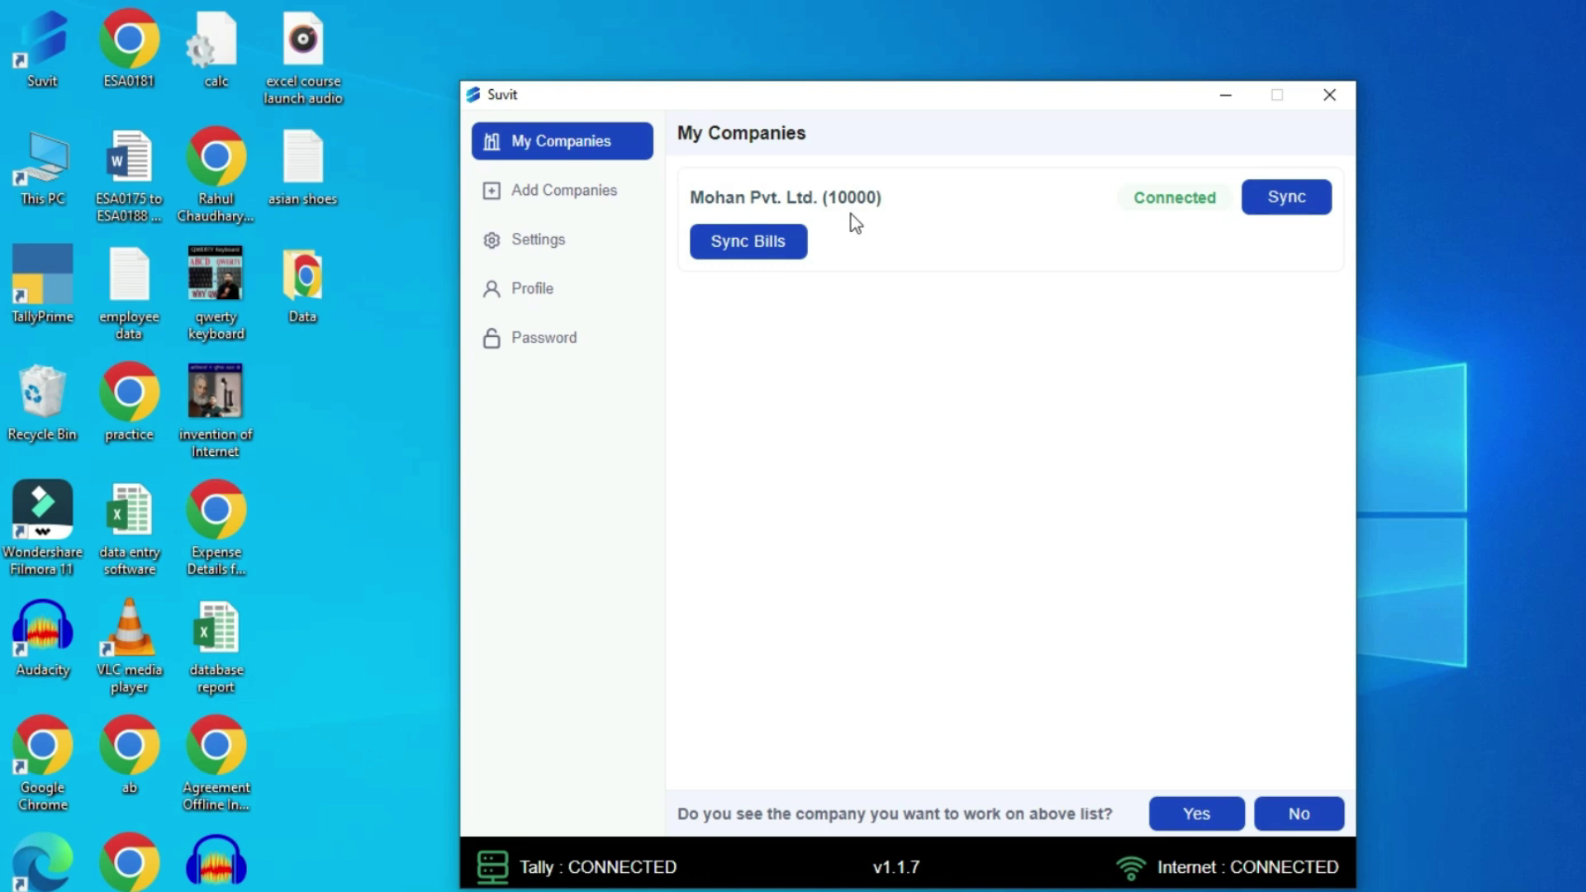
left_click(557, 210)
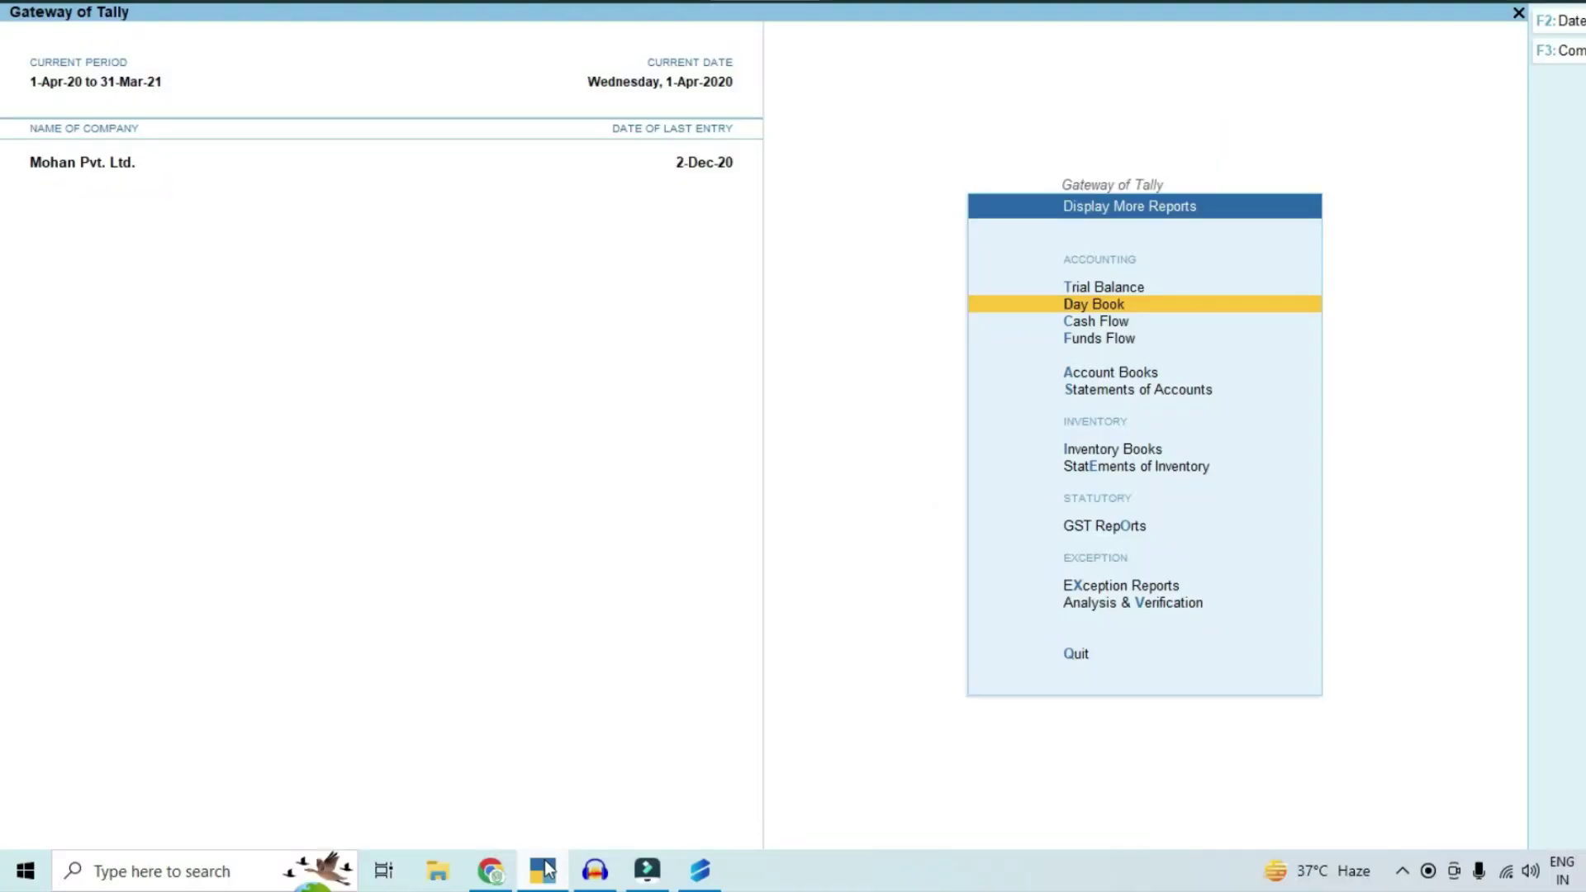
Step: Create TallyPrime company 'Amitabh Interprises' with address 'Baro', accepting default year and currency settings
key("Escape")
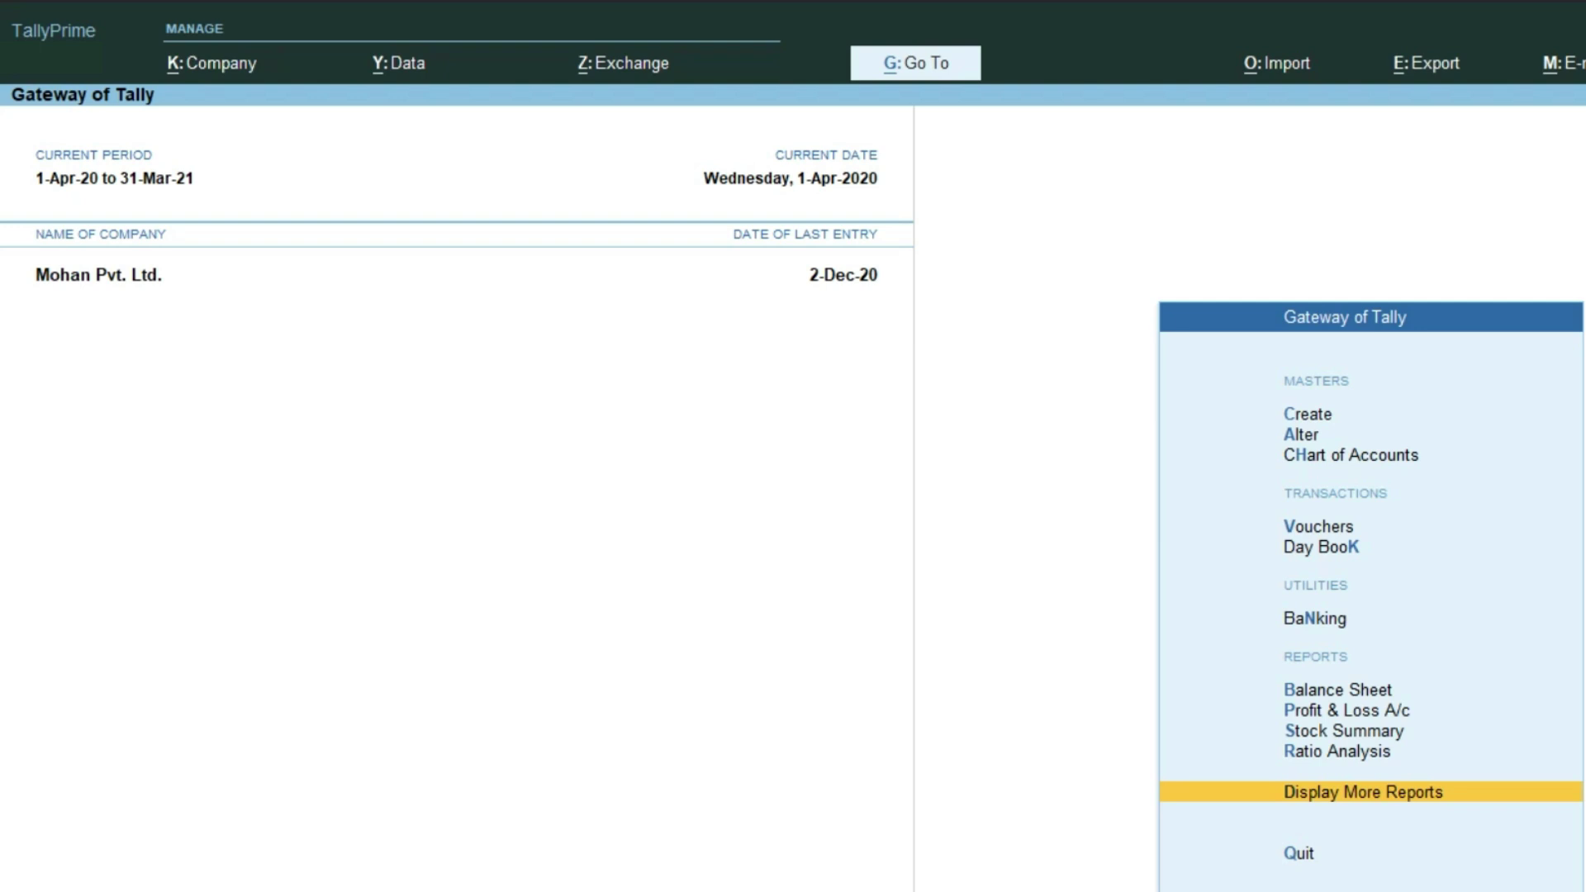
key("alt+k")
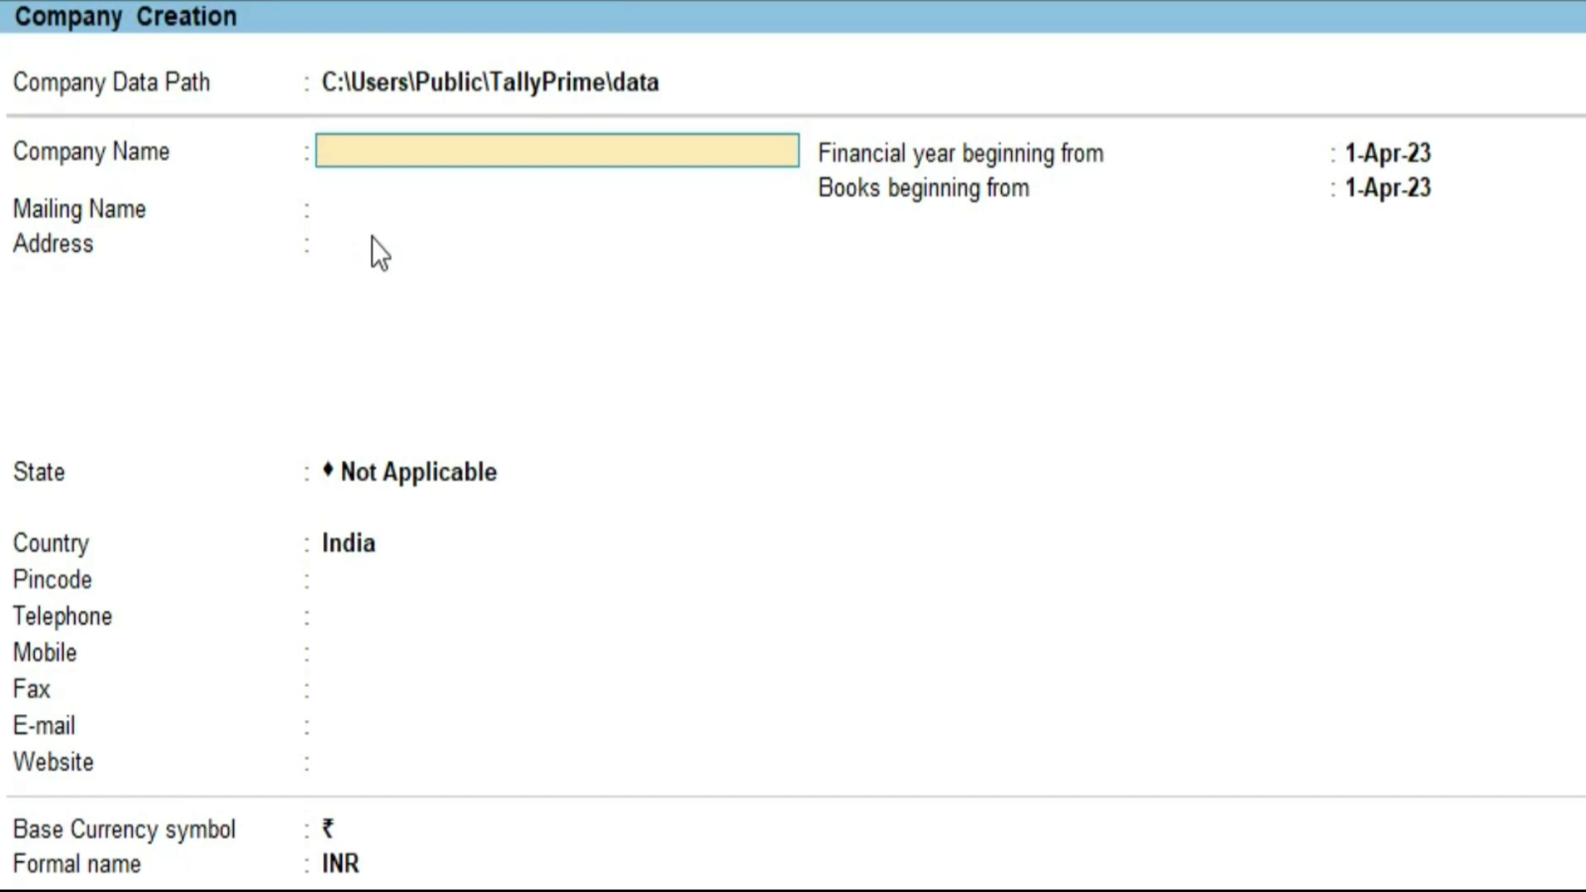
type("Amitabh Interprises")
key("Return")
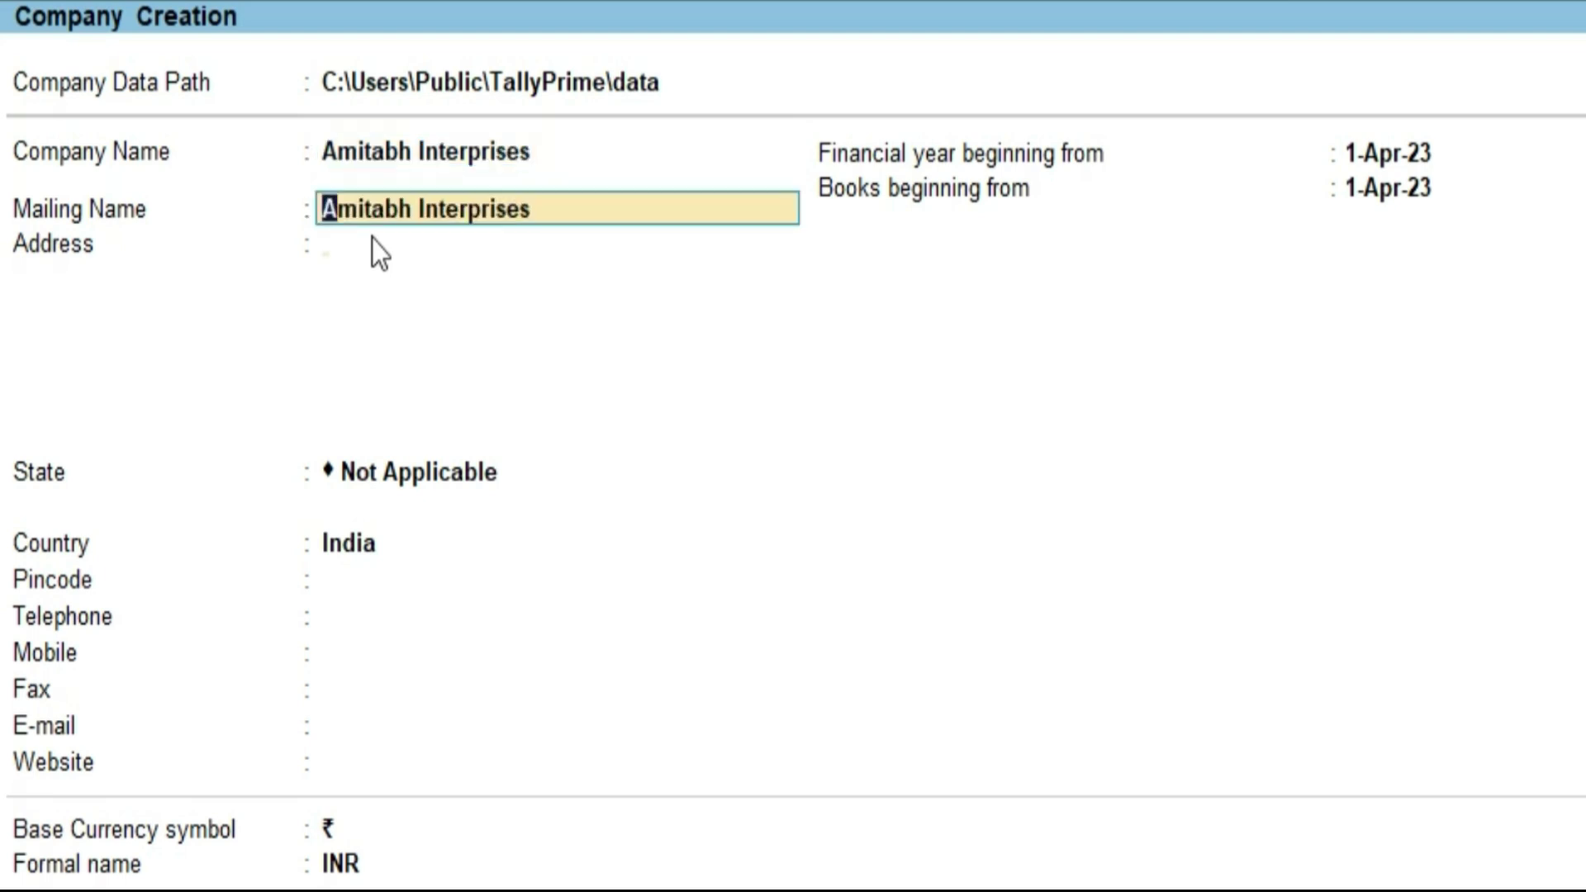
key("Return")
type("Baro")
key("Return")
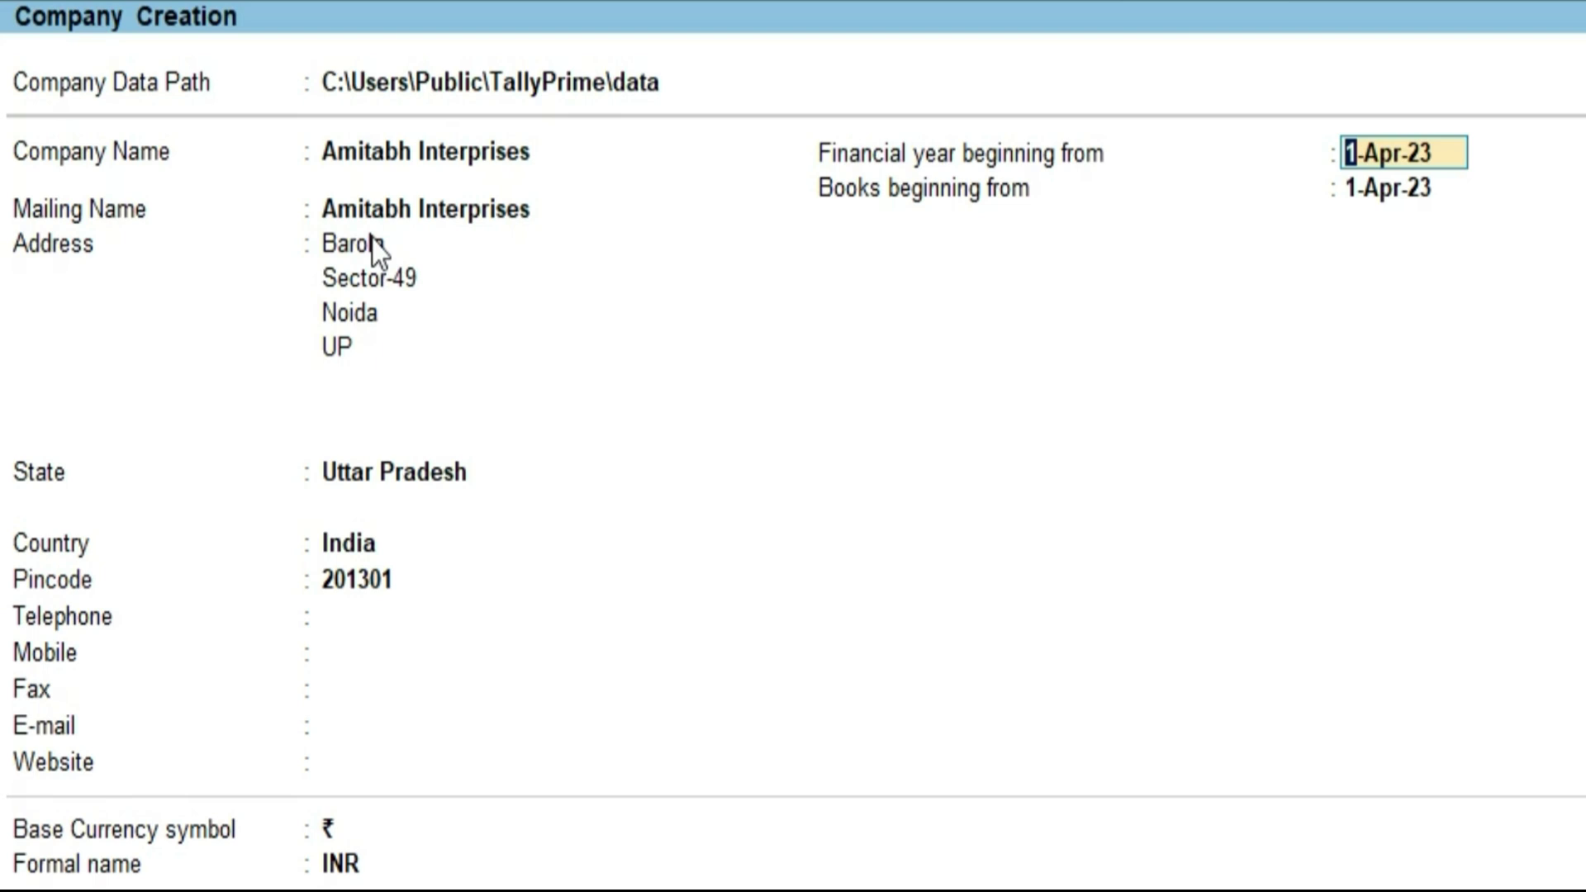
key("Return")
key("Return")
left_click(372, 238)
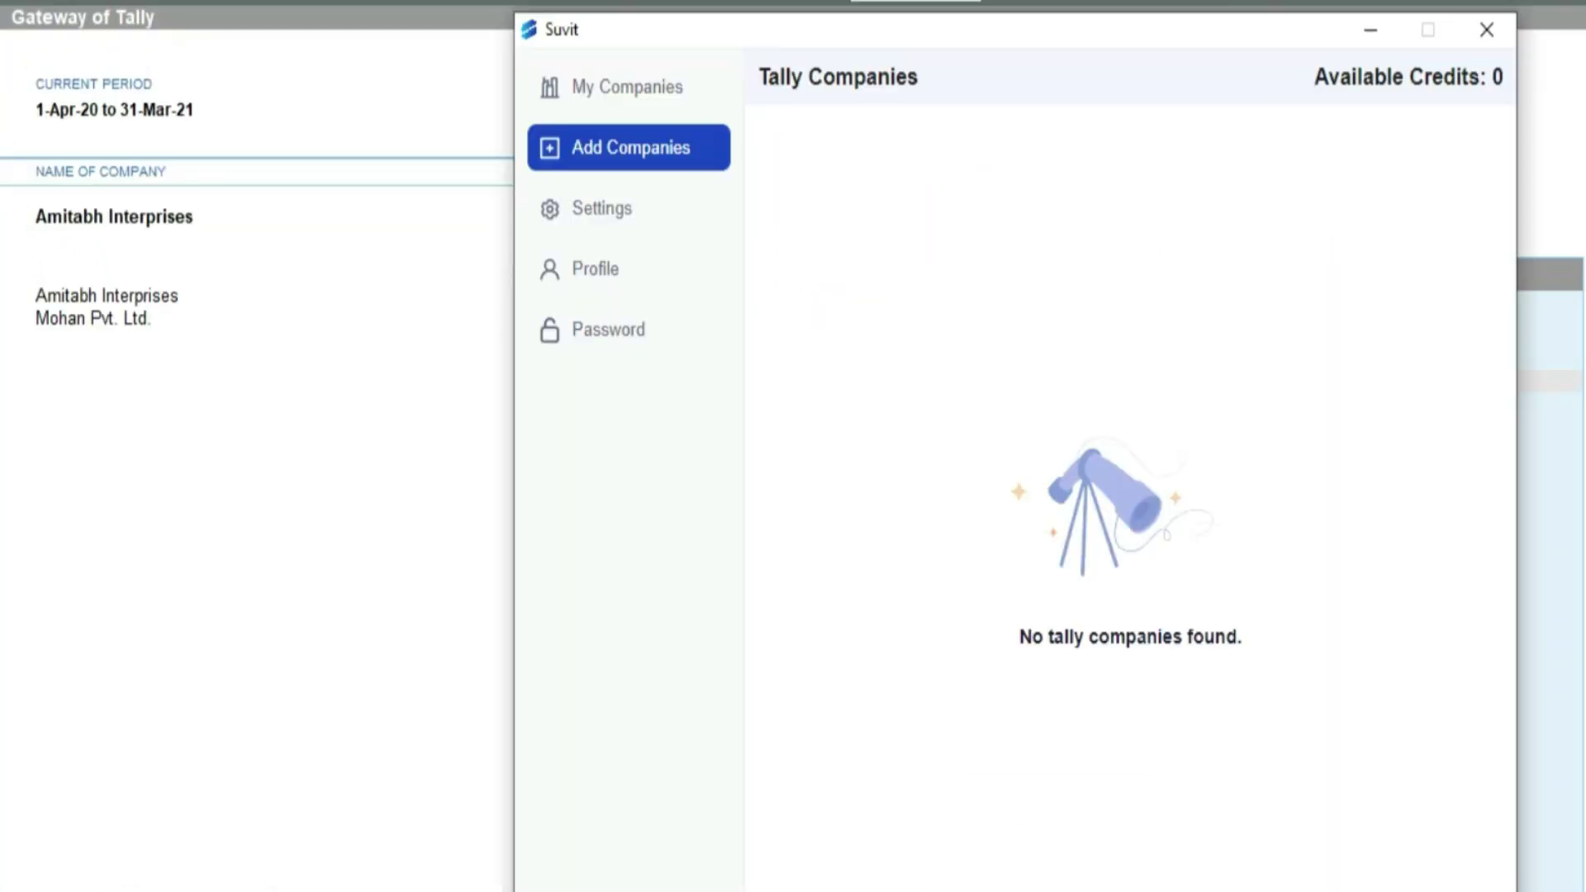
Step: Find Amitabh Interprises (10001) under Add Companies, then return to My Companies showing Mohan Pvt. Ltd. connected
left_click(663, 89)
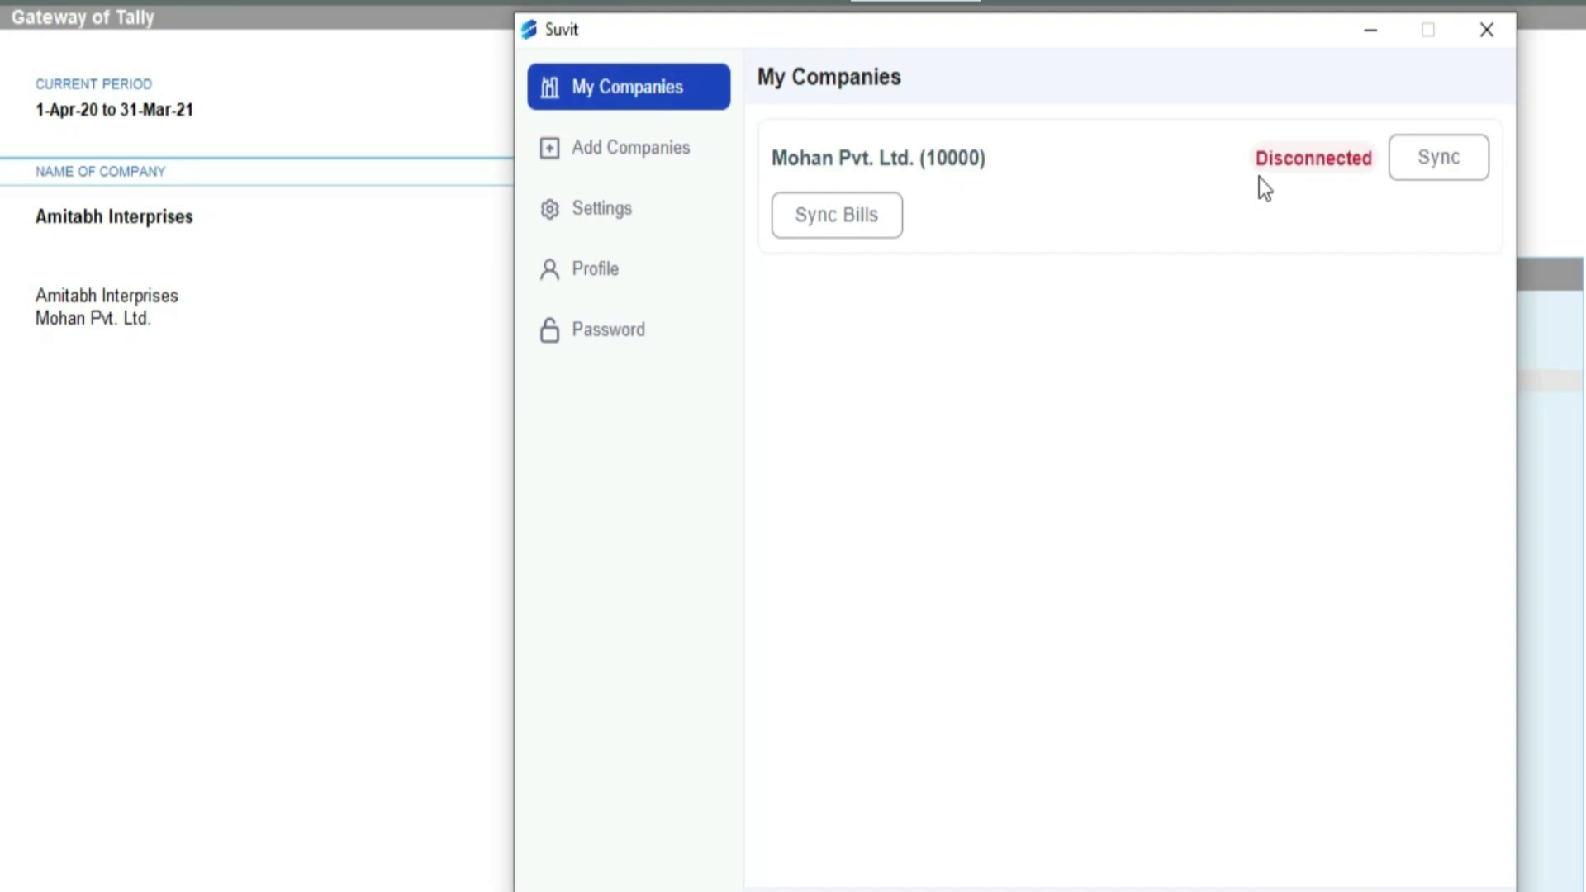
left_click(594, 157)
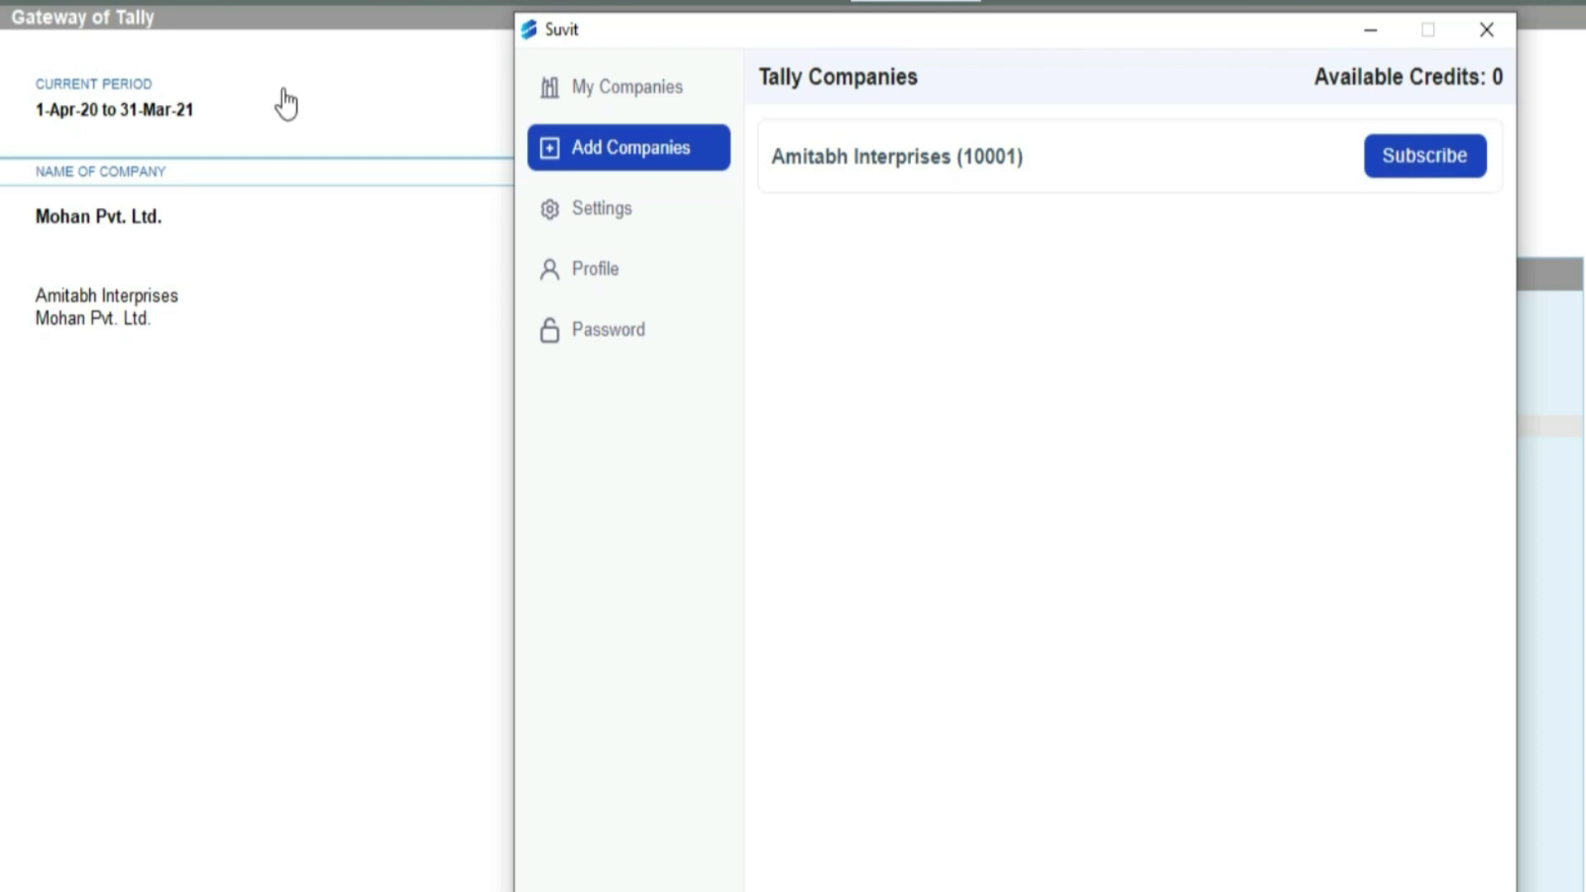
left_click(644, 71)
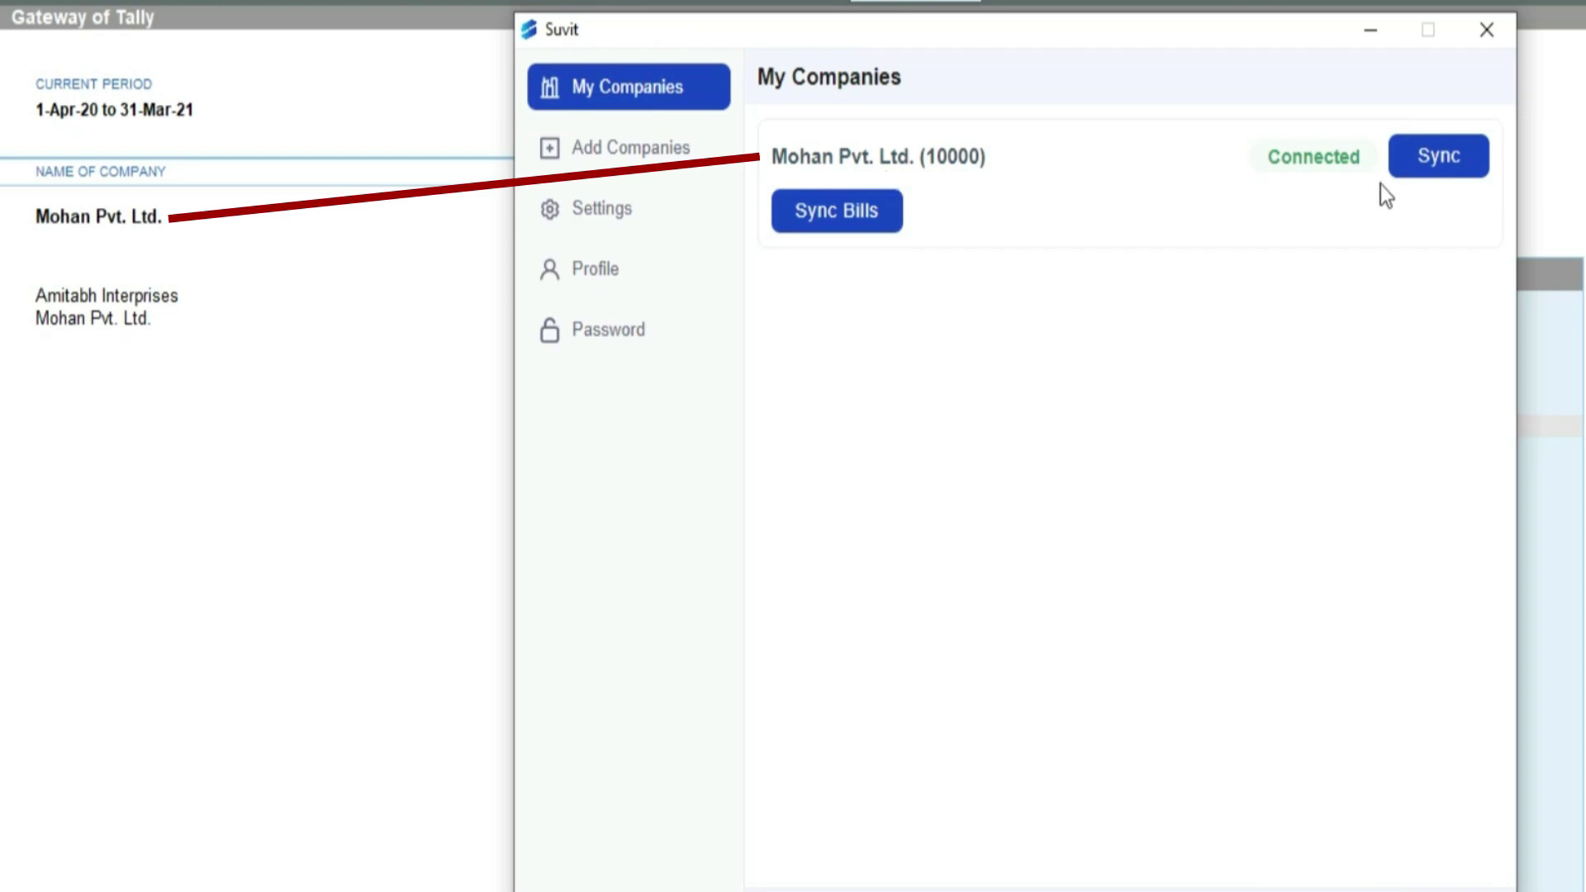
Step: Start syncing Mohan Pvt. Ltd., then open the BOB_STATEMENT PDF from the desktop Data folder
left_click(1467, 163)
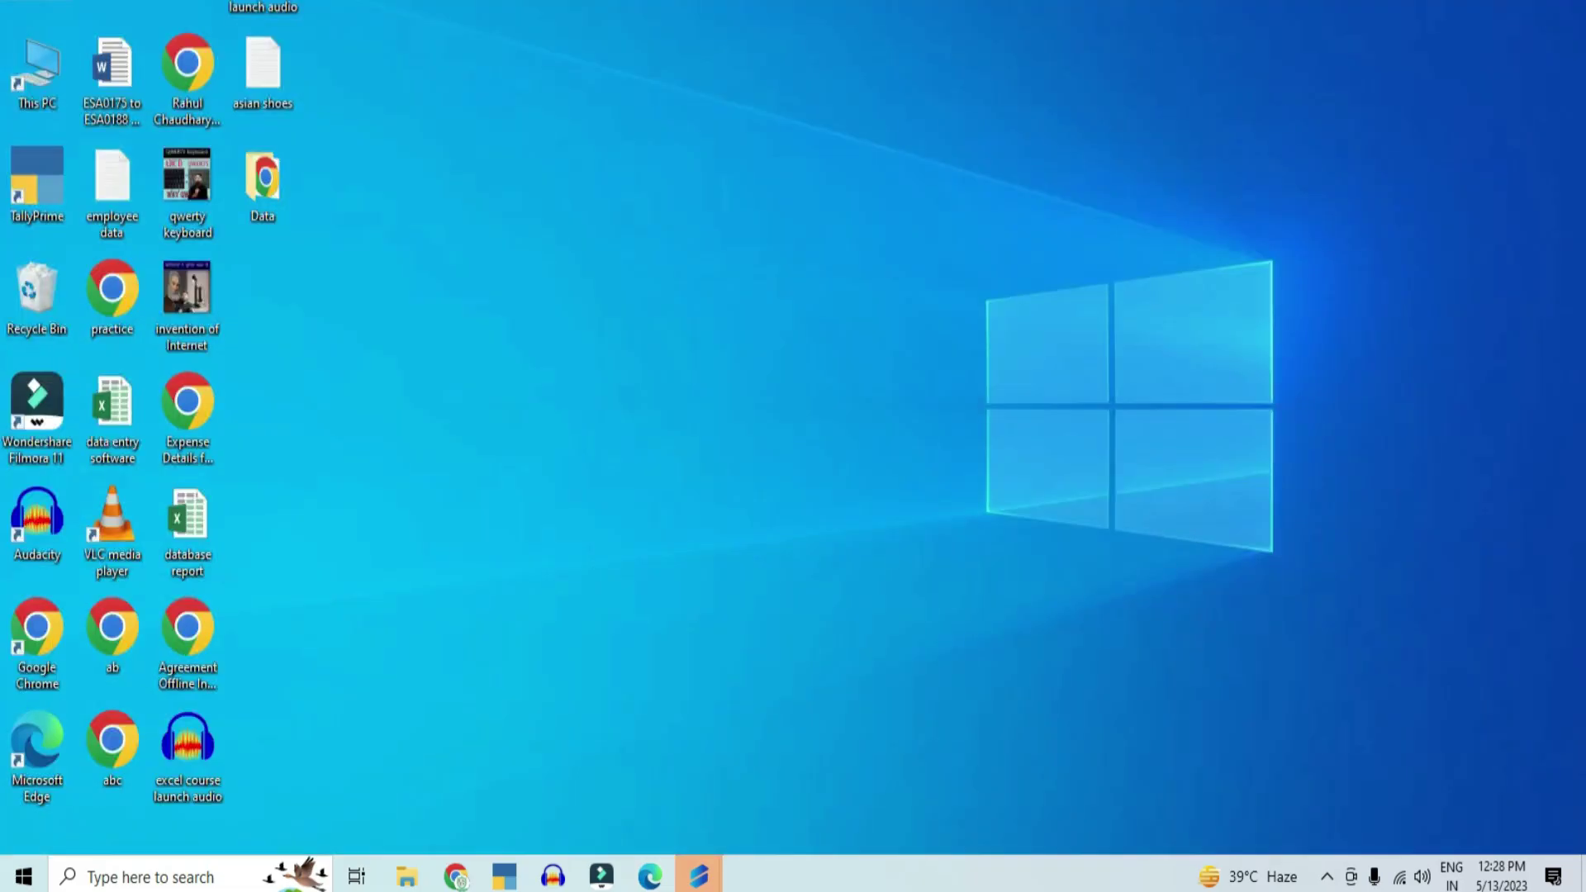
double_click(277, 198)
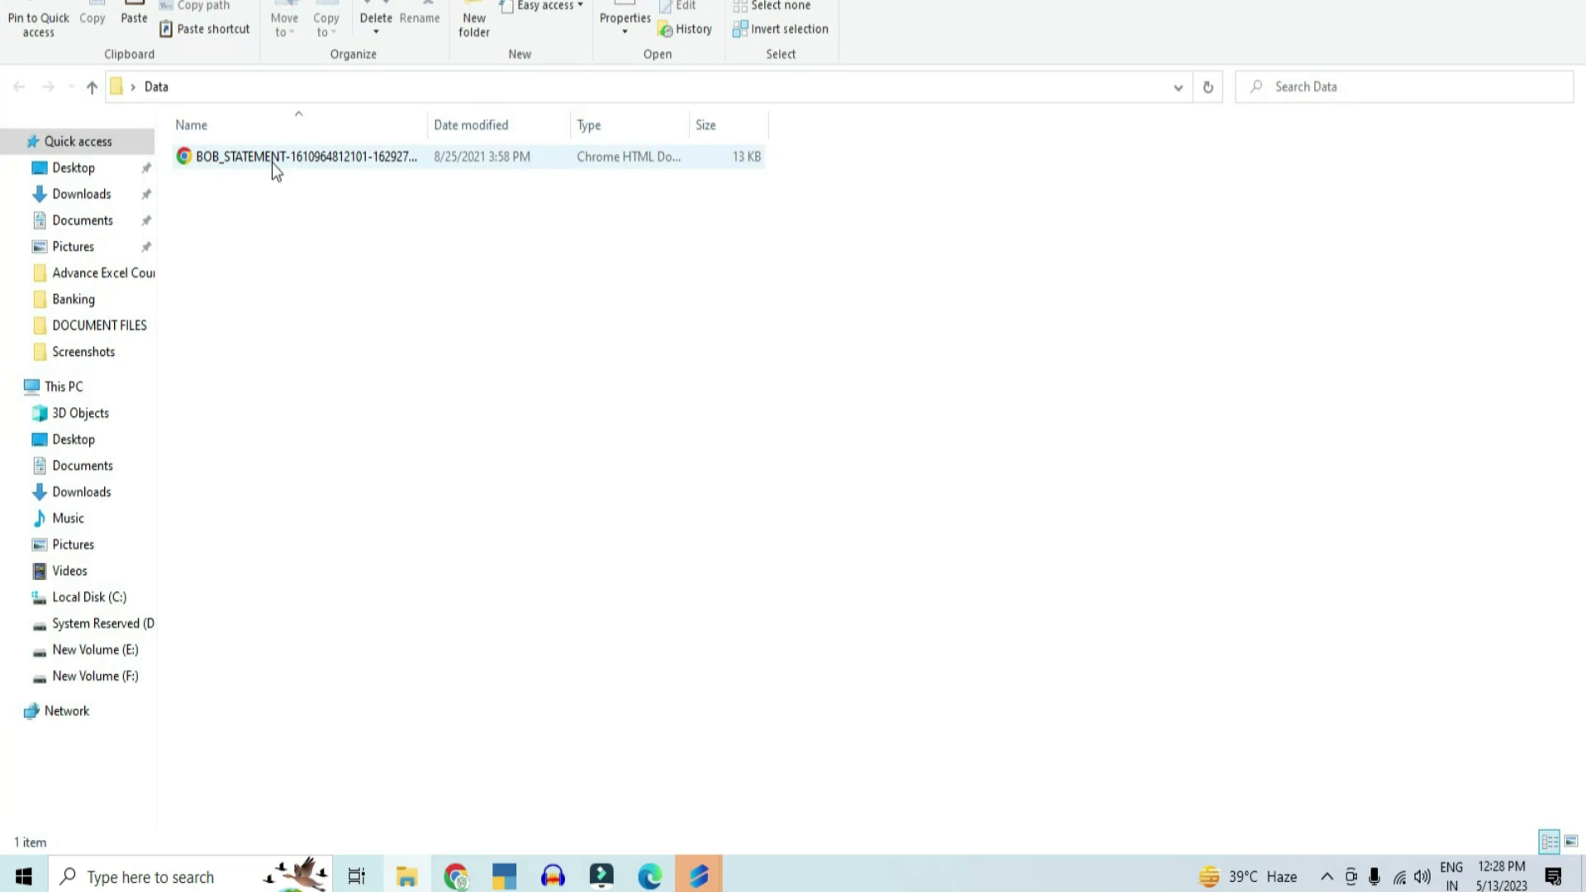
double_click(272, 163)
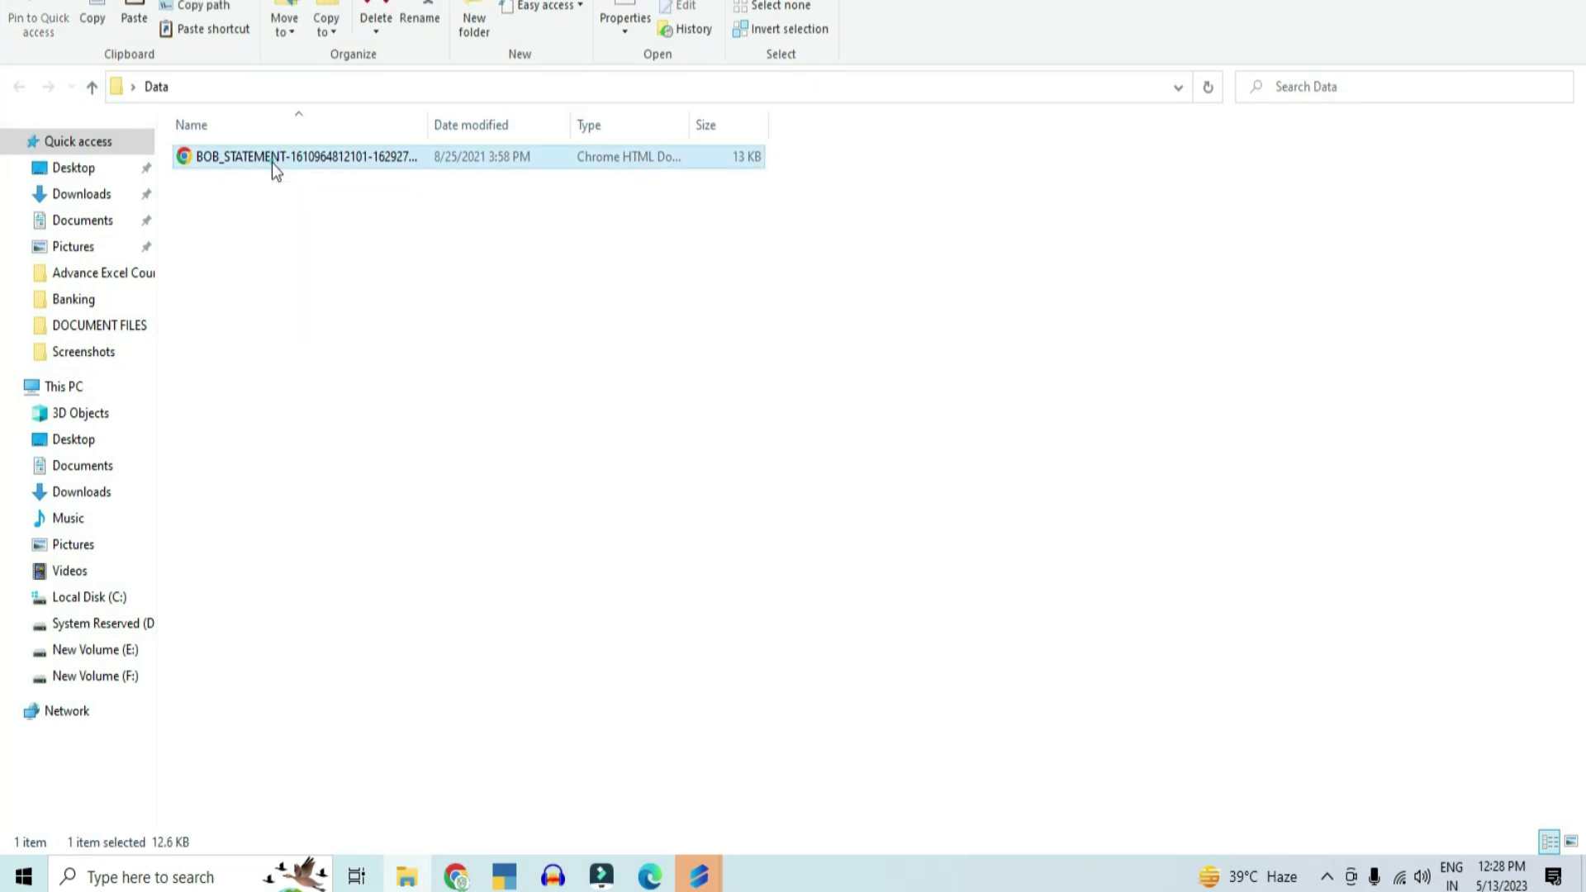
Step: Scroll through both pages of the BOB_STATEMENT bank statement PDF
scroll(1126, 459, "down", 12)
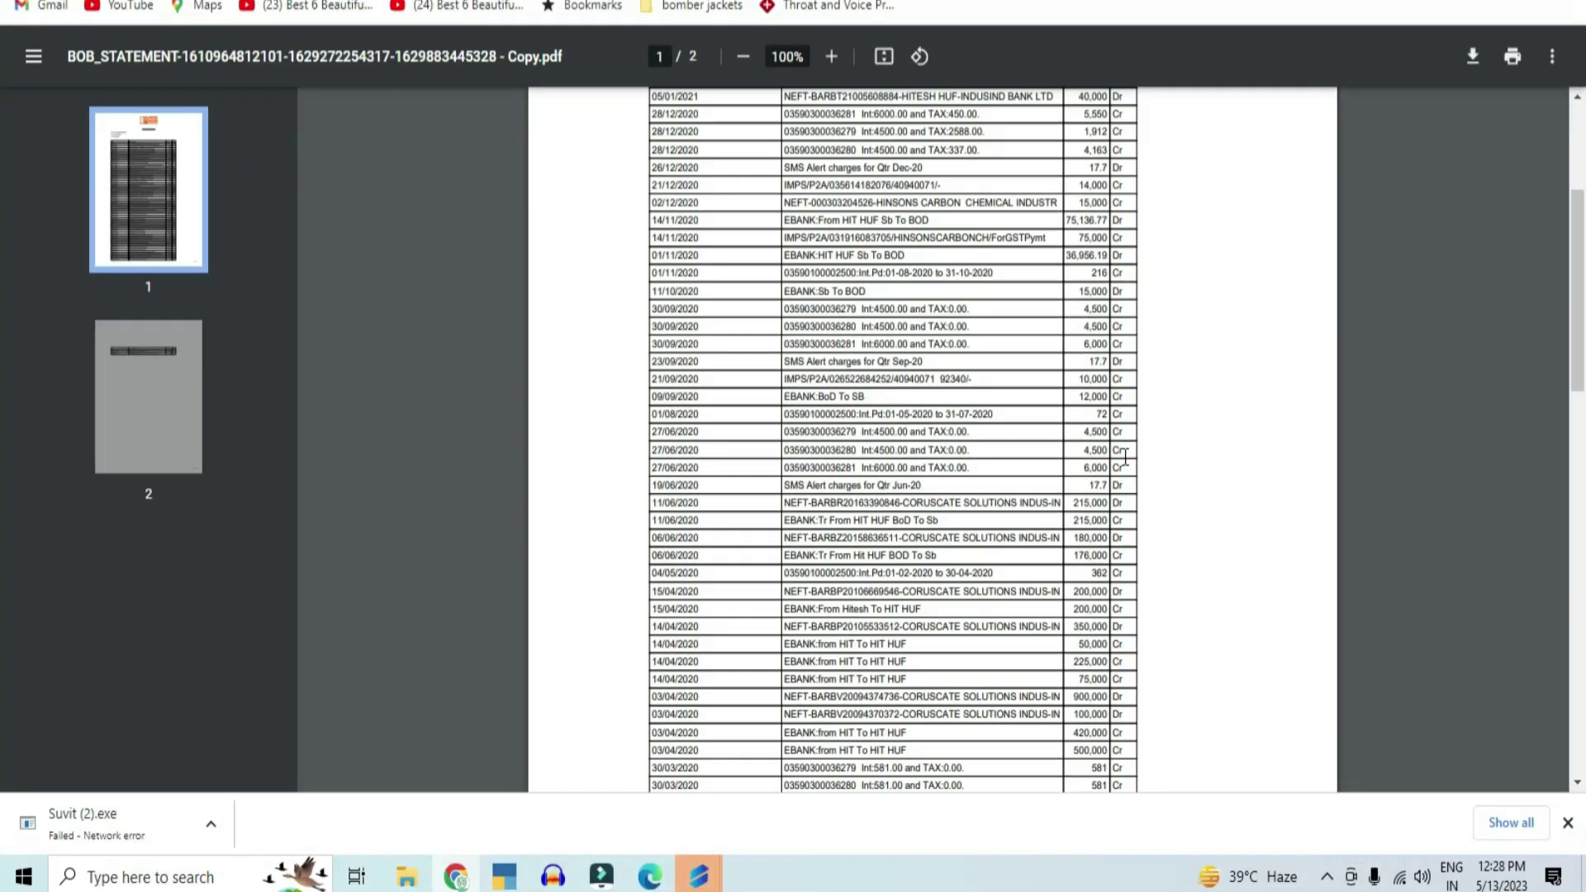
scroll(1131, 473, "up", 12)
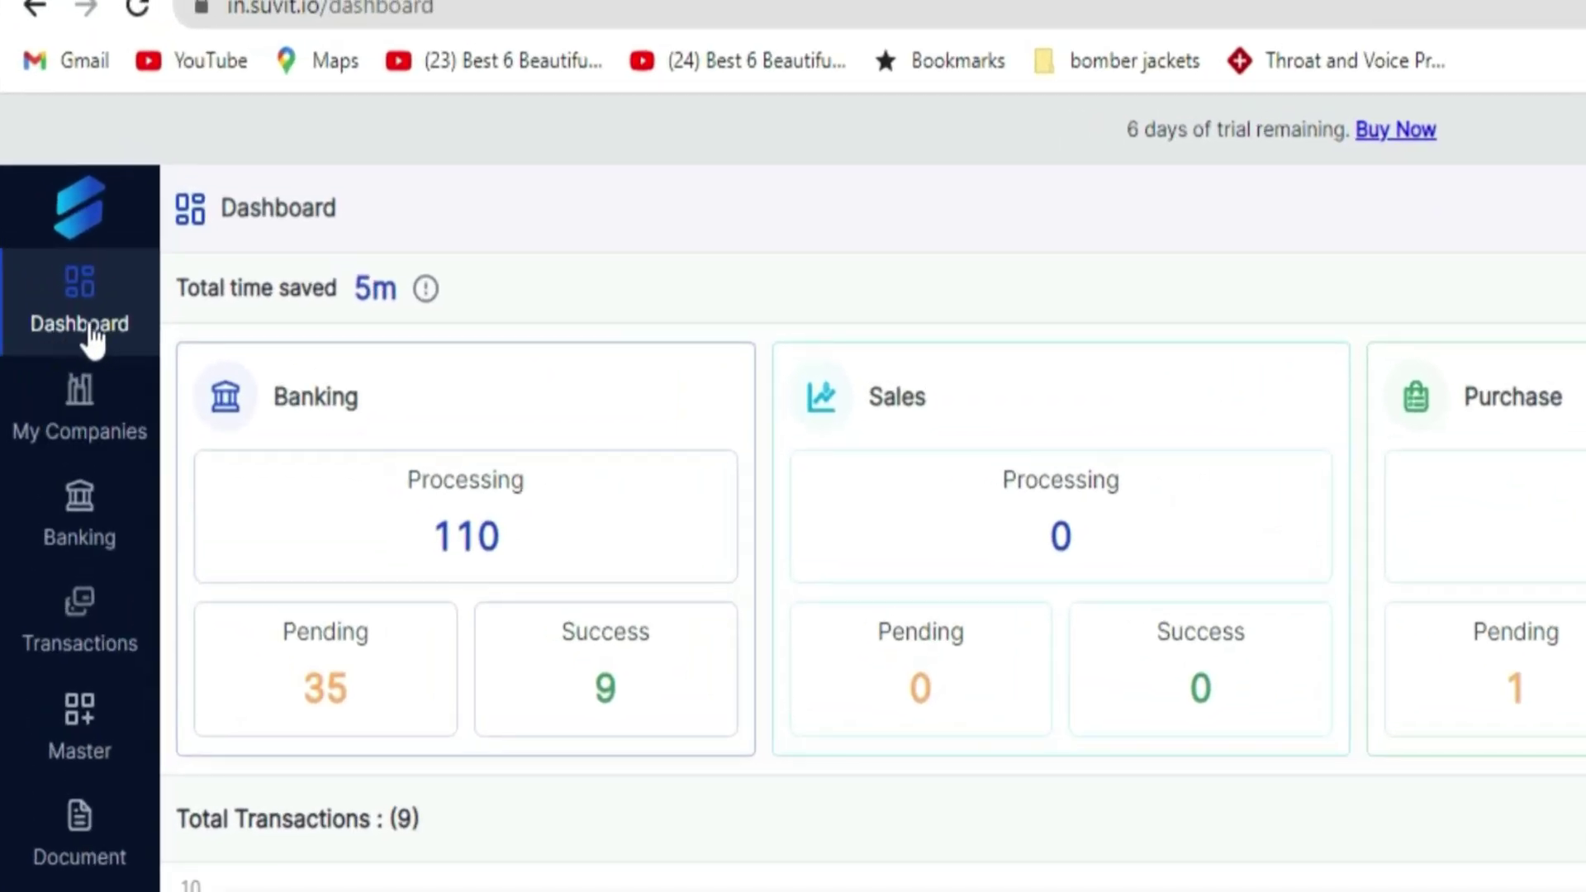
Step: Open Banking to list Mohan Pvt. Ltd.'s Punjab National Bank statement with 35 pending entries
left_click(52, 547)
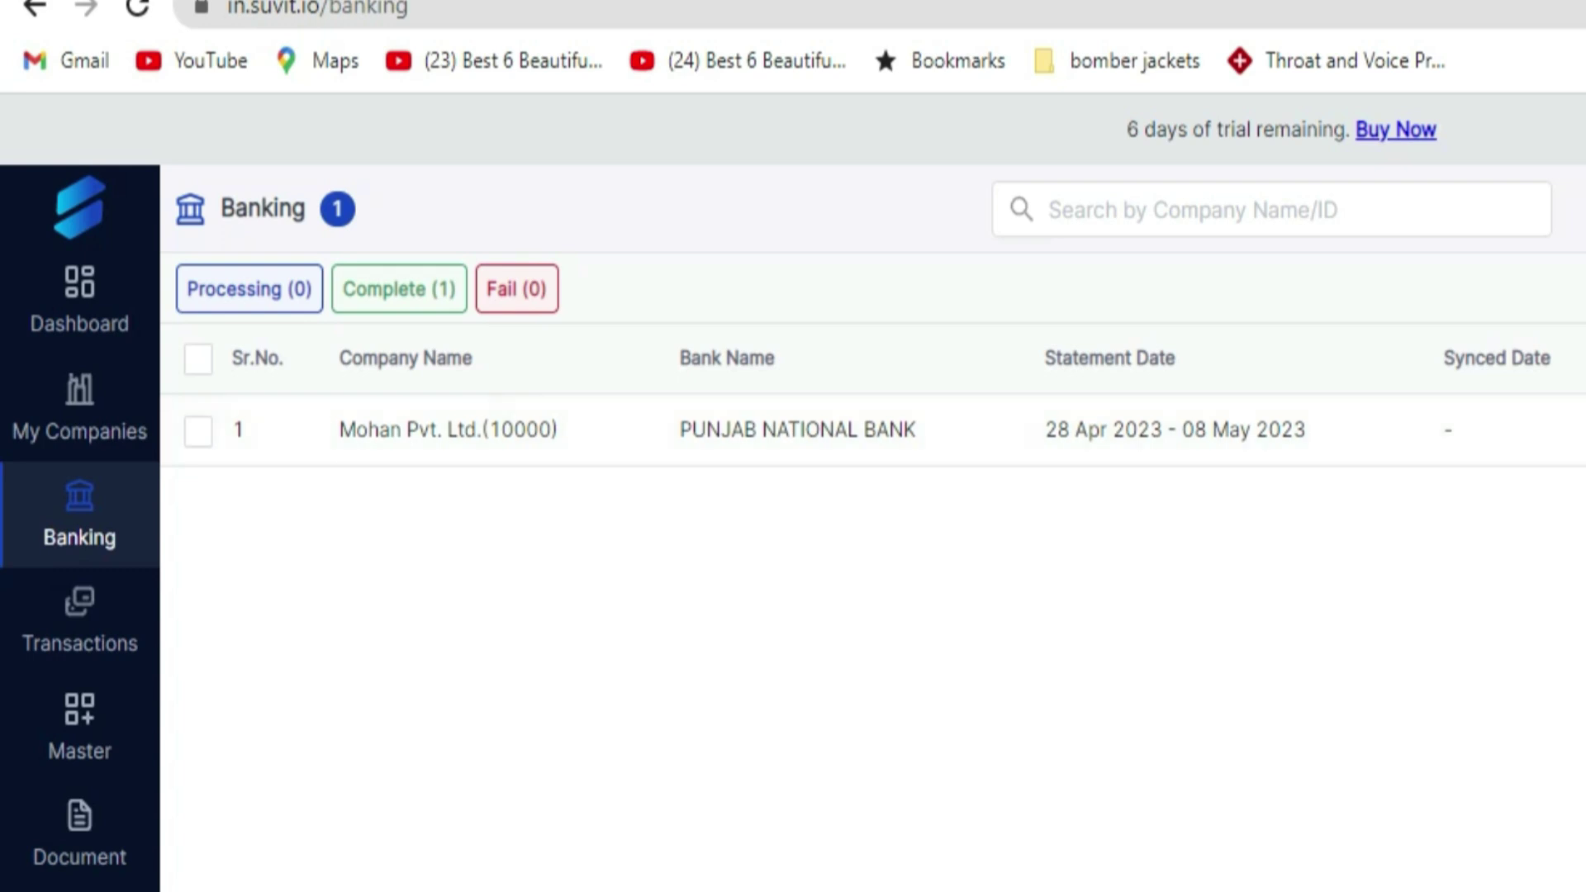
left_click(95, 552)
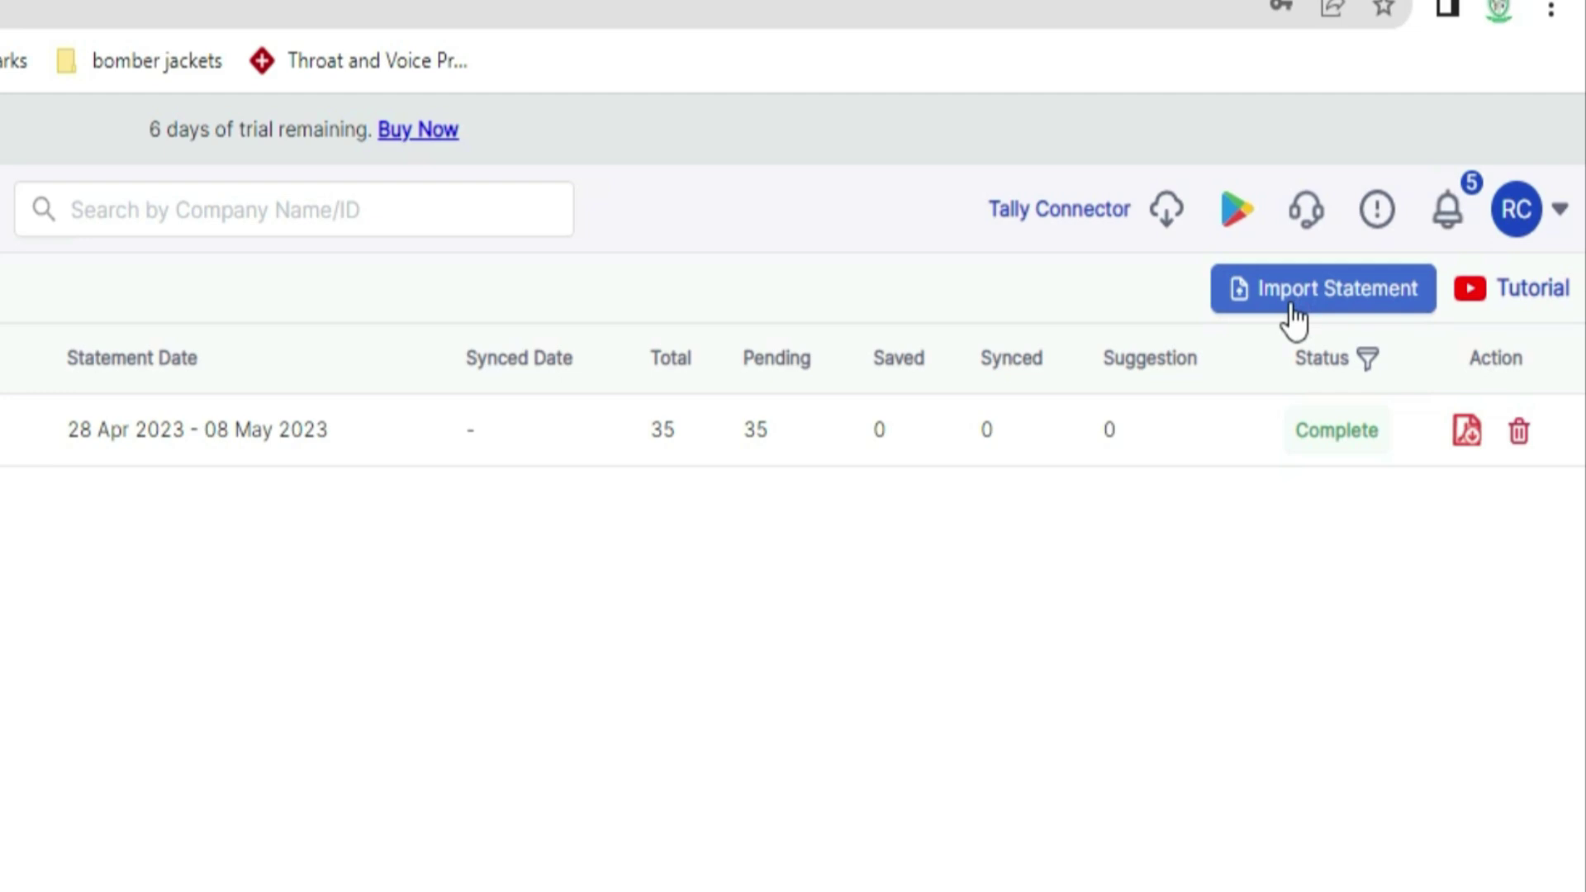
Step: Start a bank statement import for Mohan Pvt. Ltd. with Bank of Baroda selected
left_click(1294, 318)
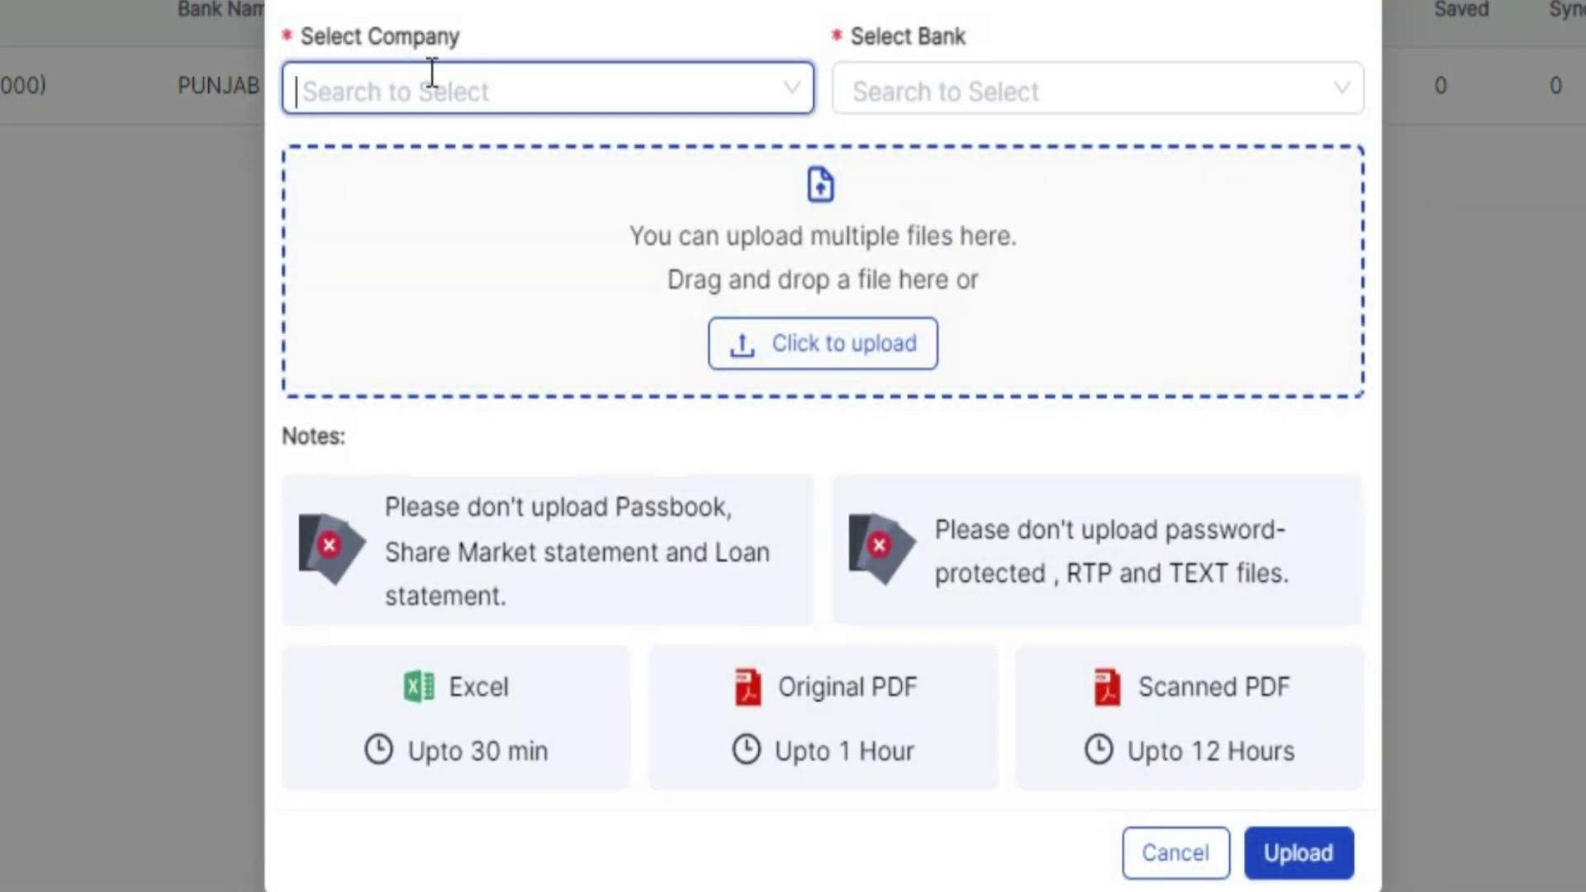
left_click(484, 81)
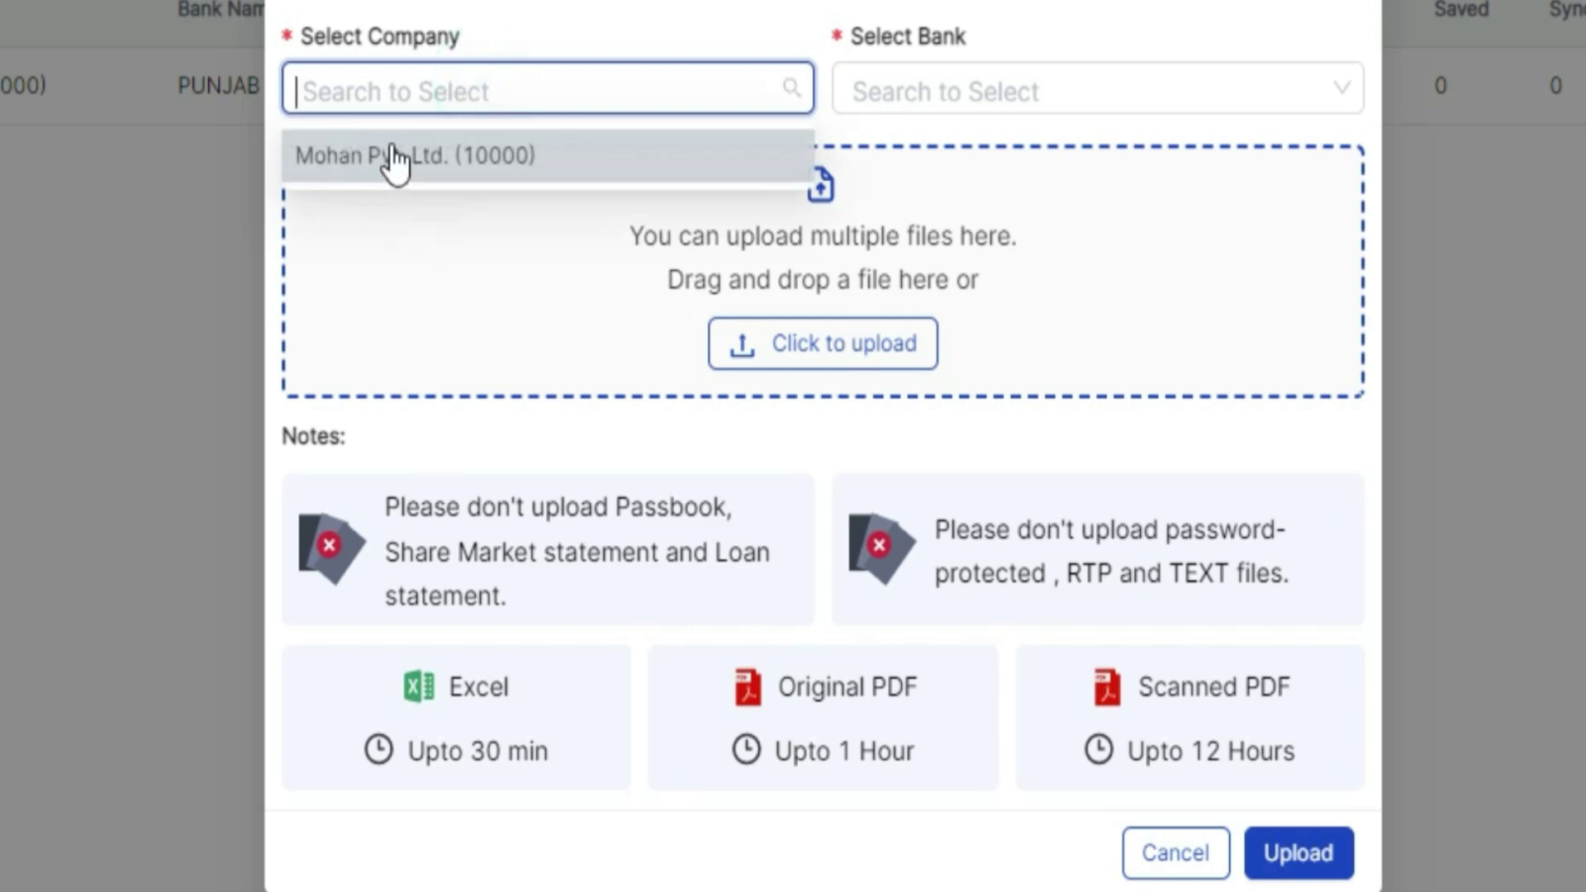
left_click(421, 165)
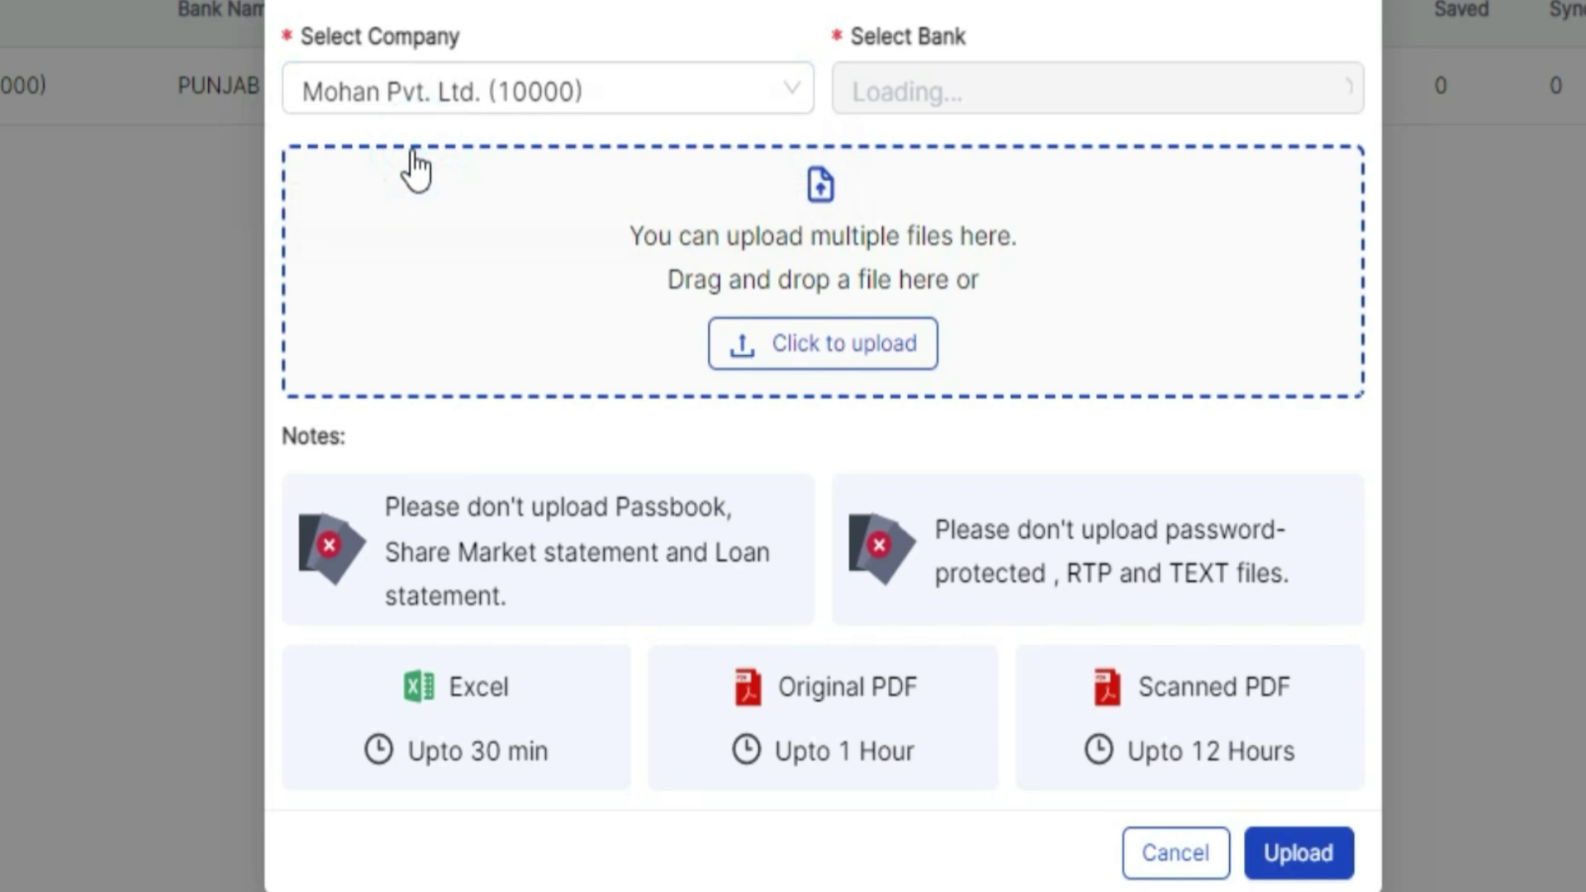
left_click(952, 91)
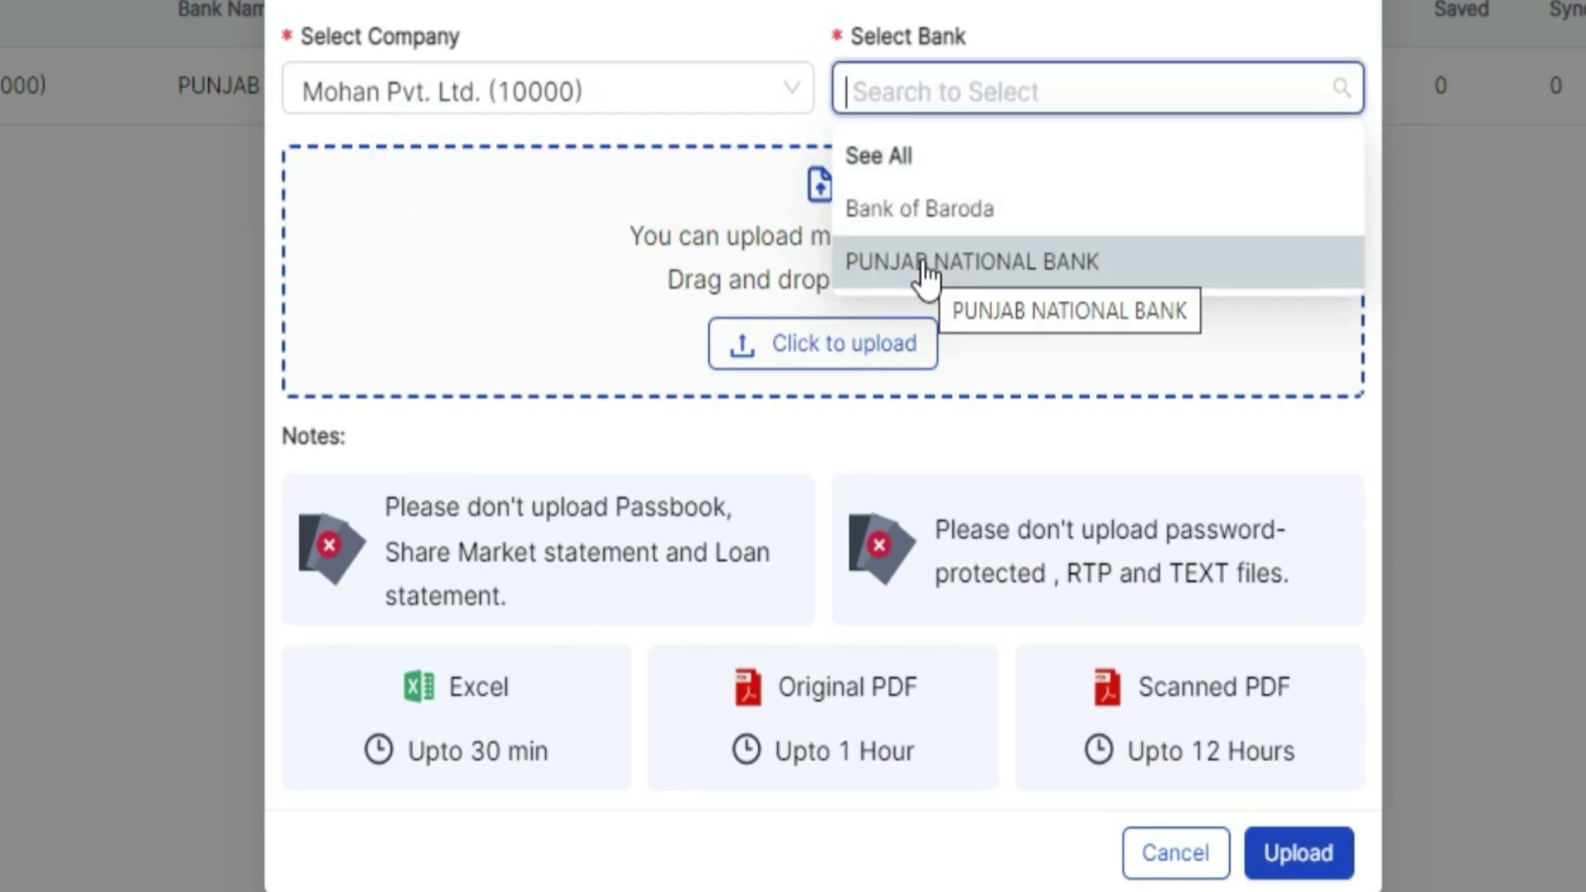
left_click(944, 215)
Step: Attach the BOB_STATEMENT PDF from the Desktop to the statement upload
left_click(805, 340)
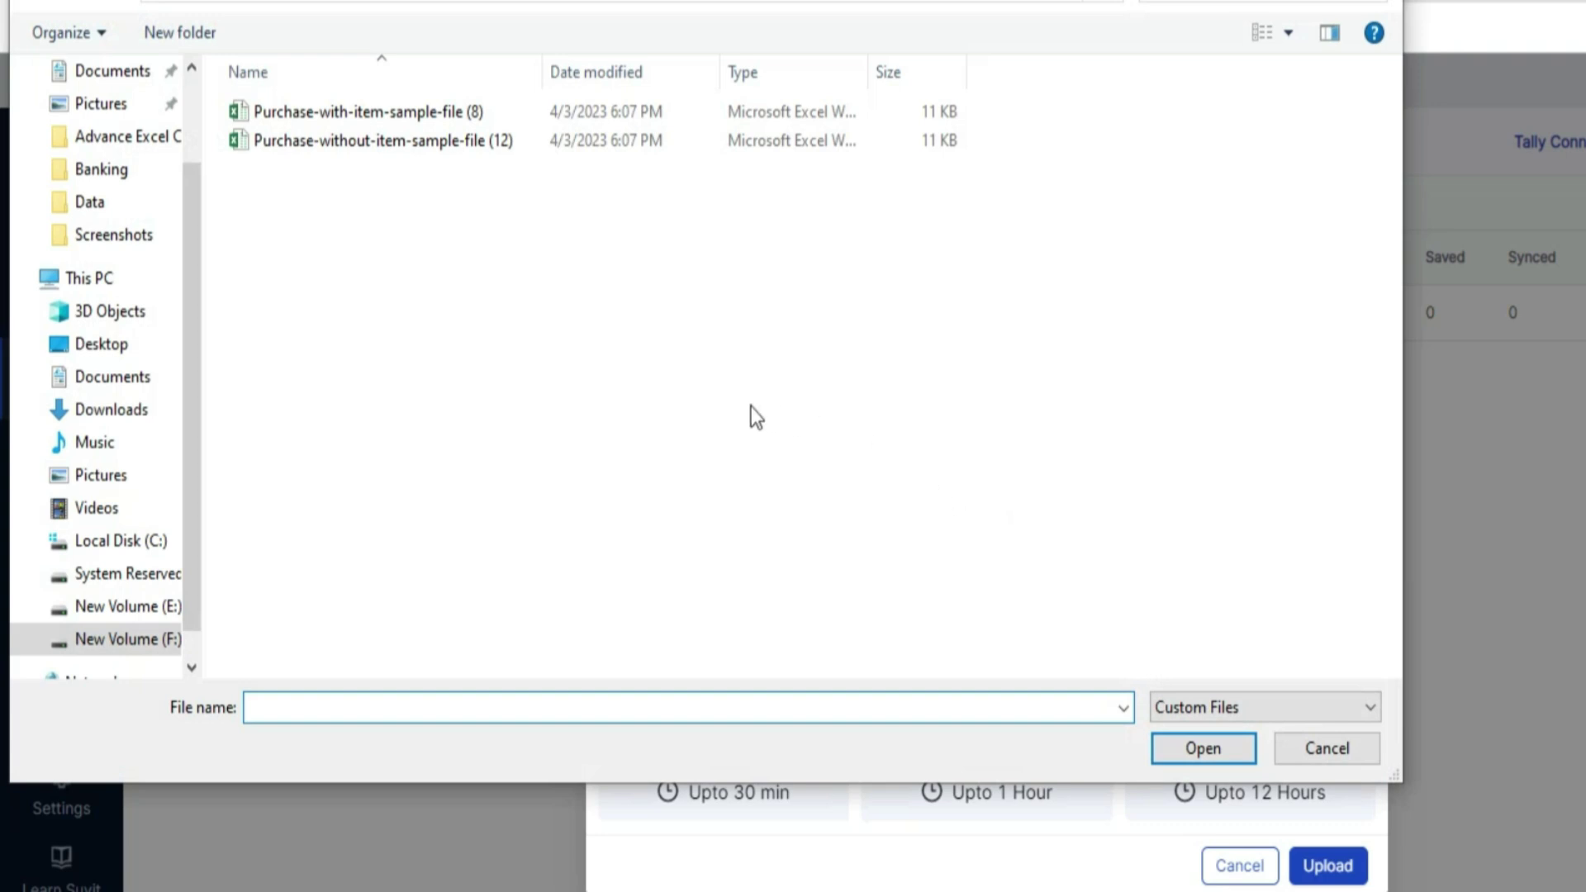
left_click_drag(192, 258, 195, 124)
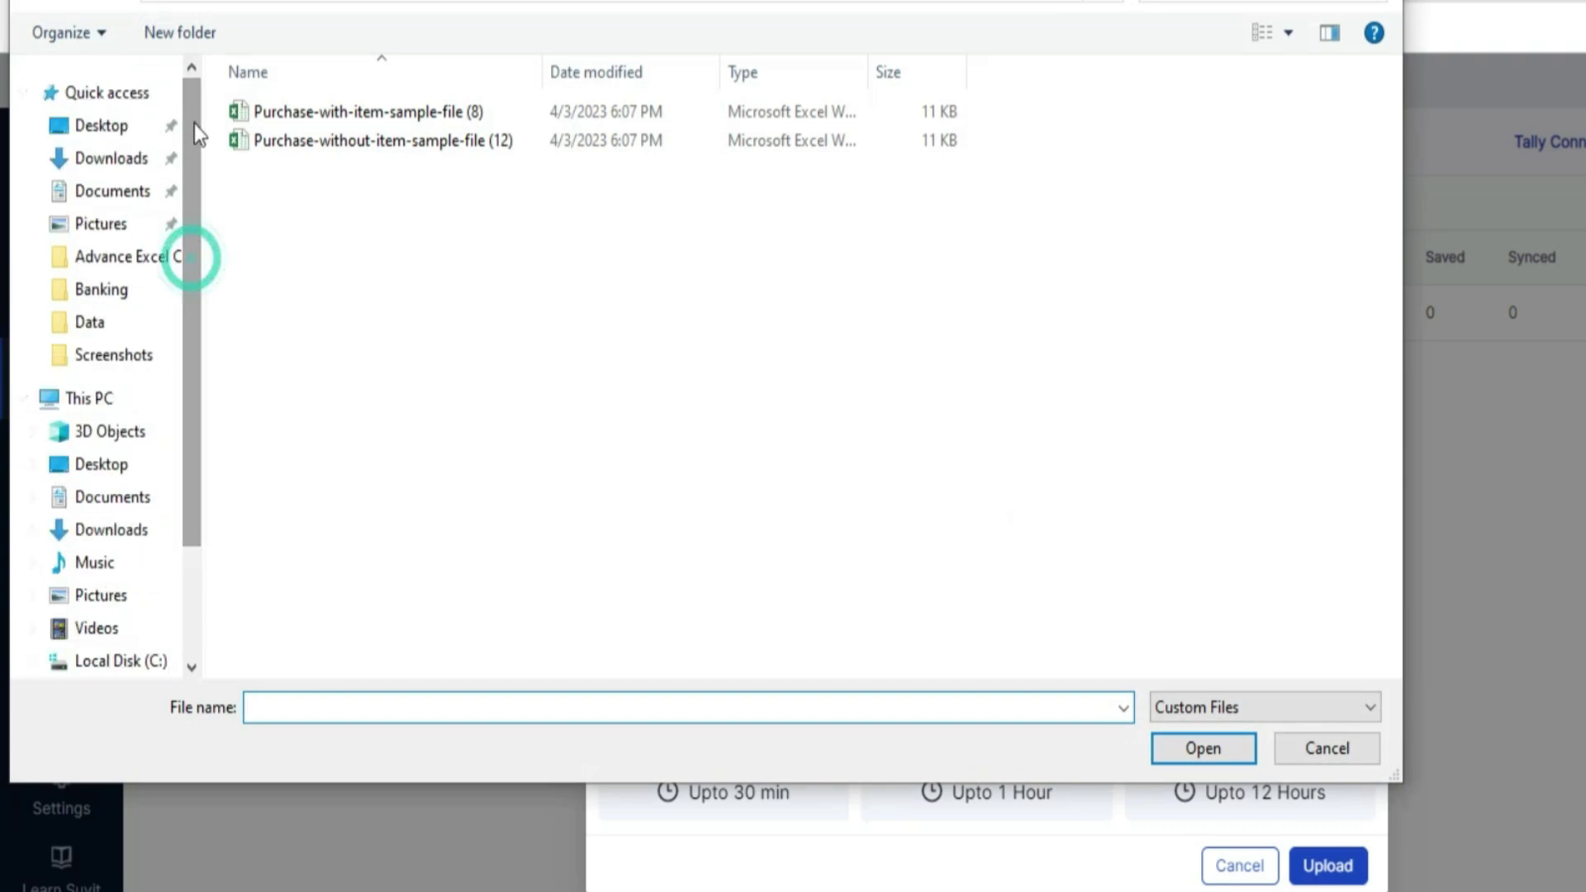
left_click(141, 126)
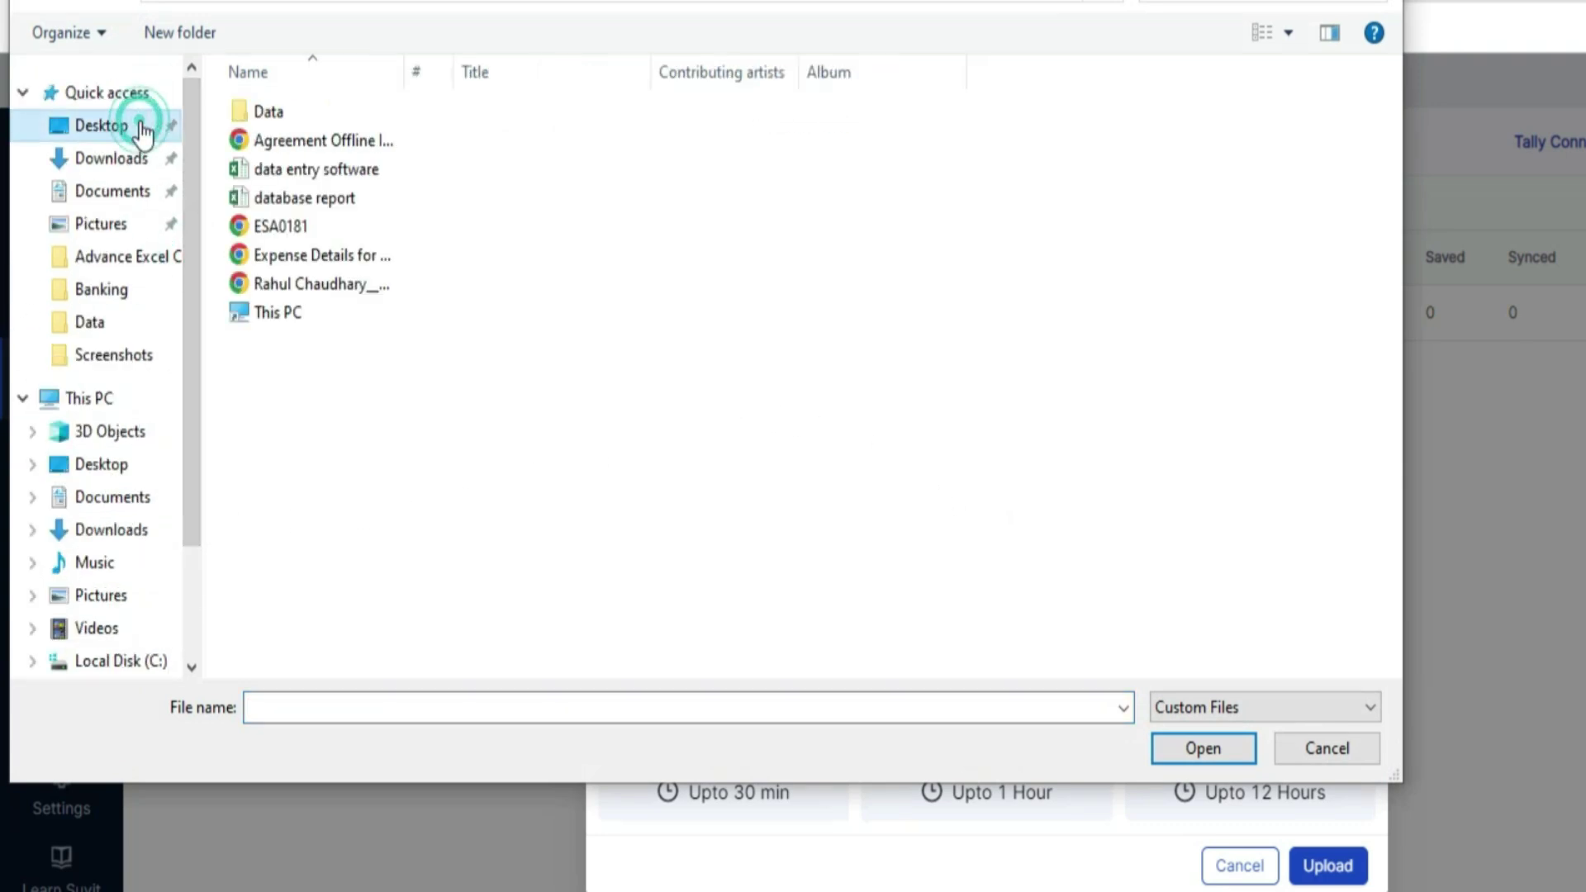
left_click(343, 113)
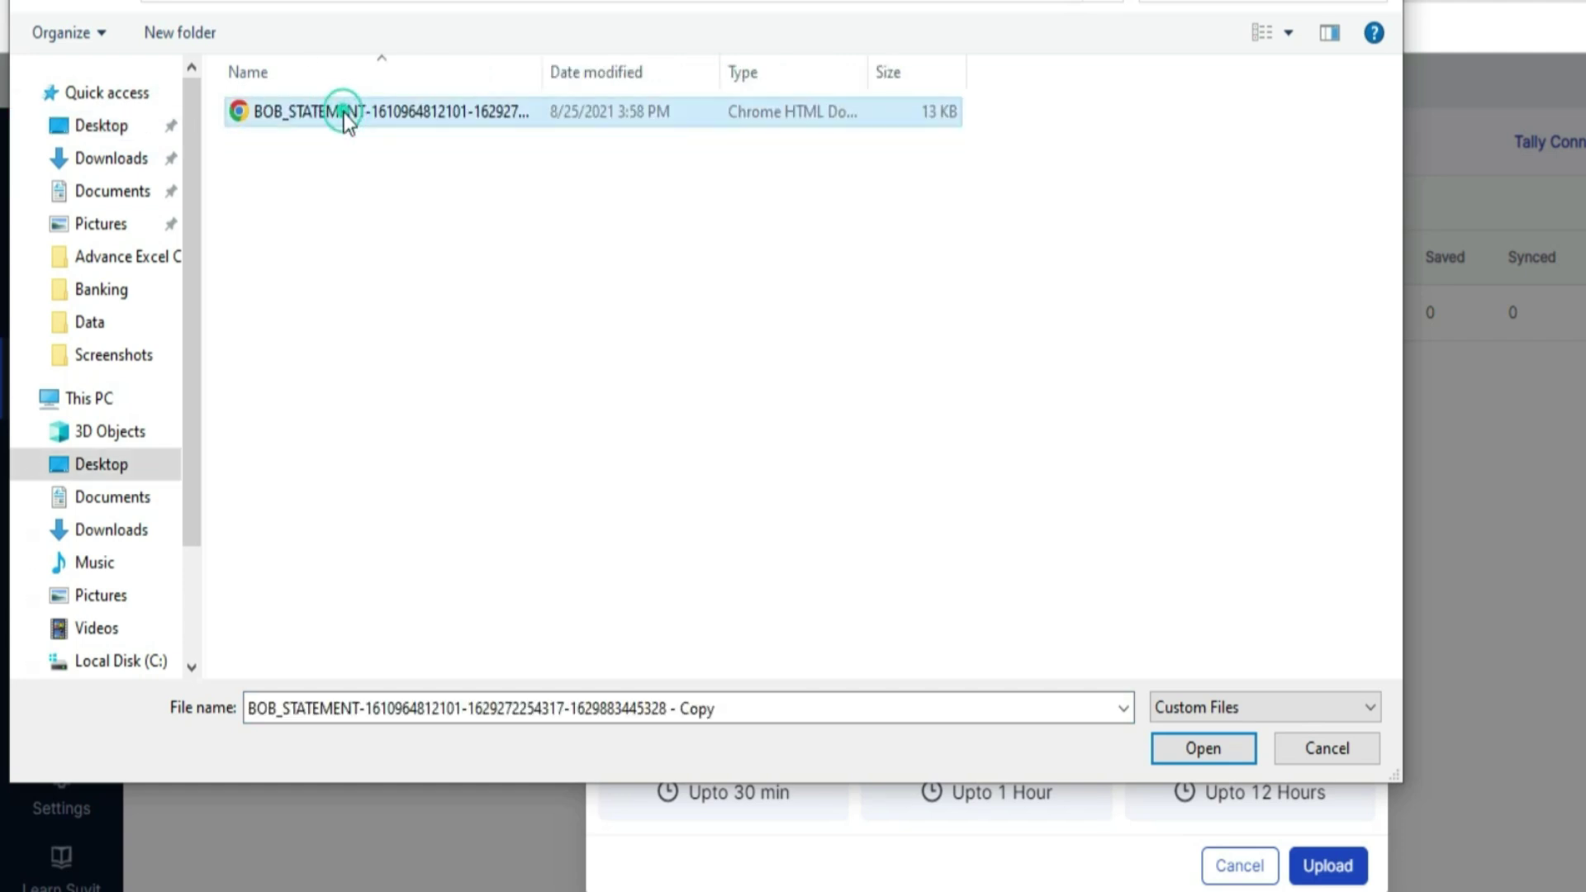
left_click(1202, 749)
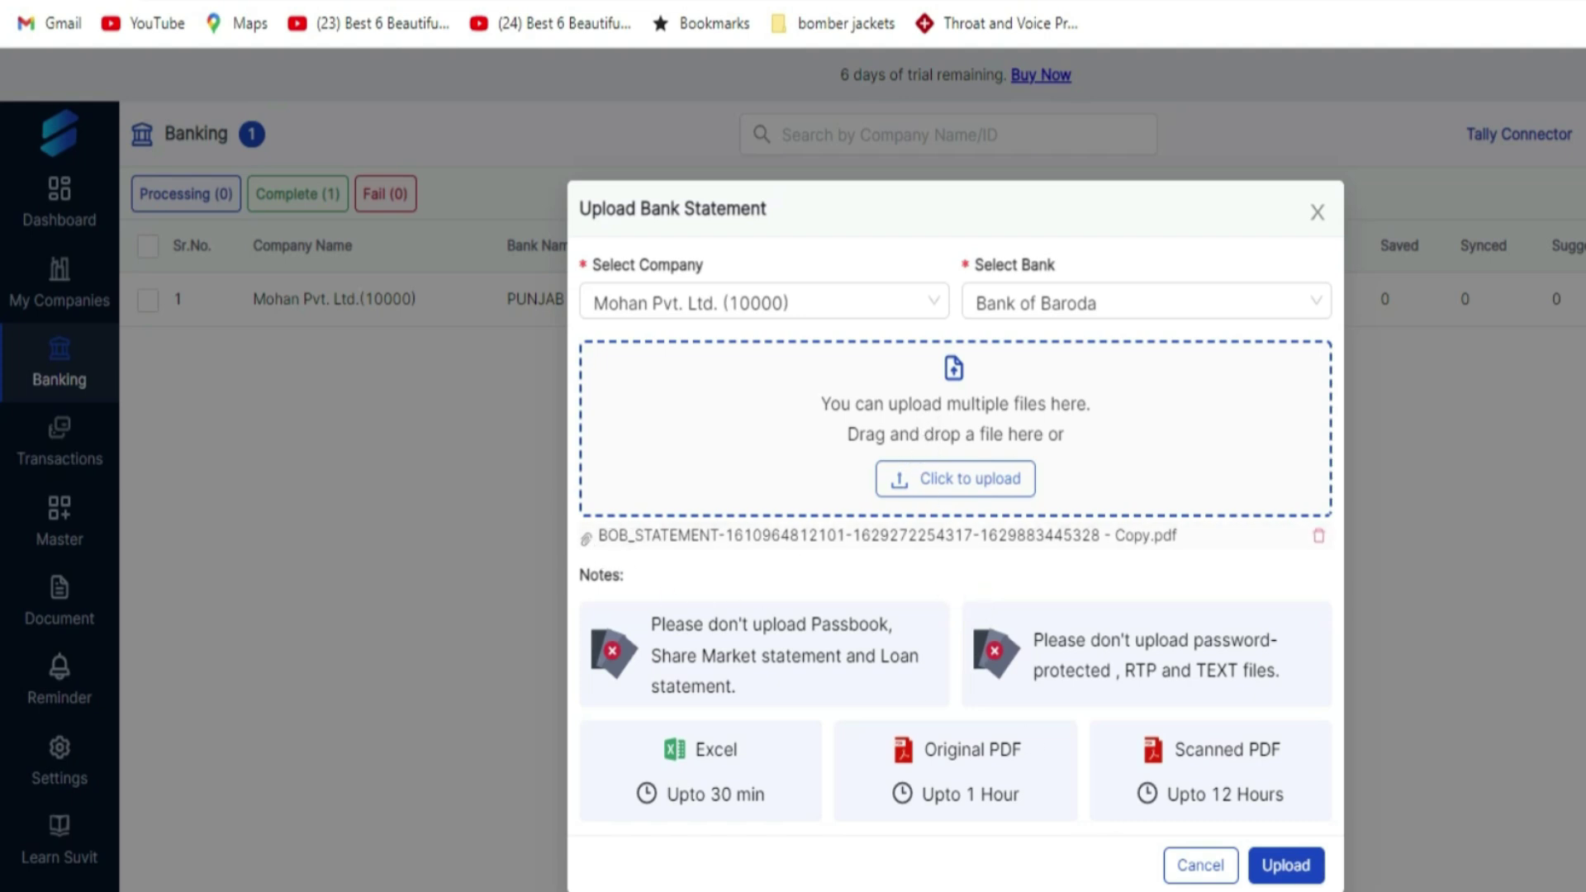
Step: Upload the Bank of Baroda statement and open its Pending count of 52 transactions
left_click(1287, 872)
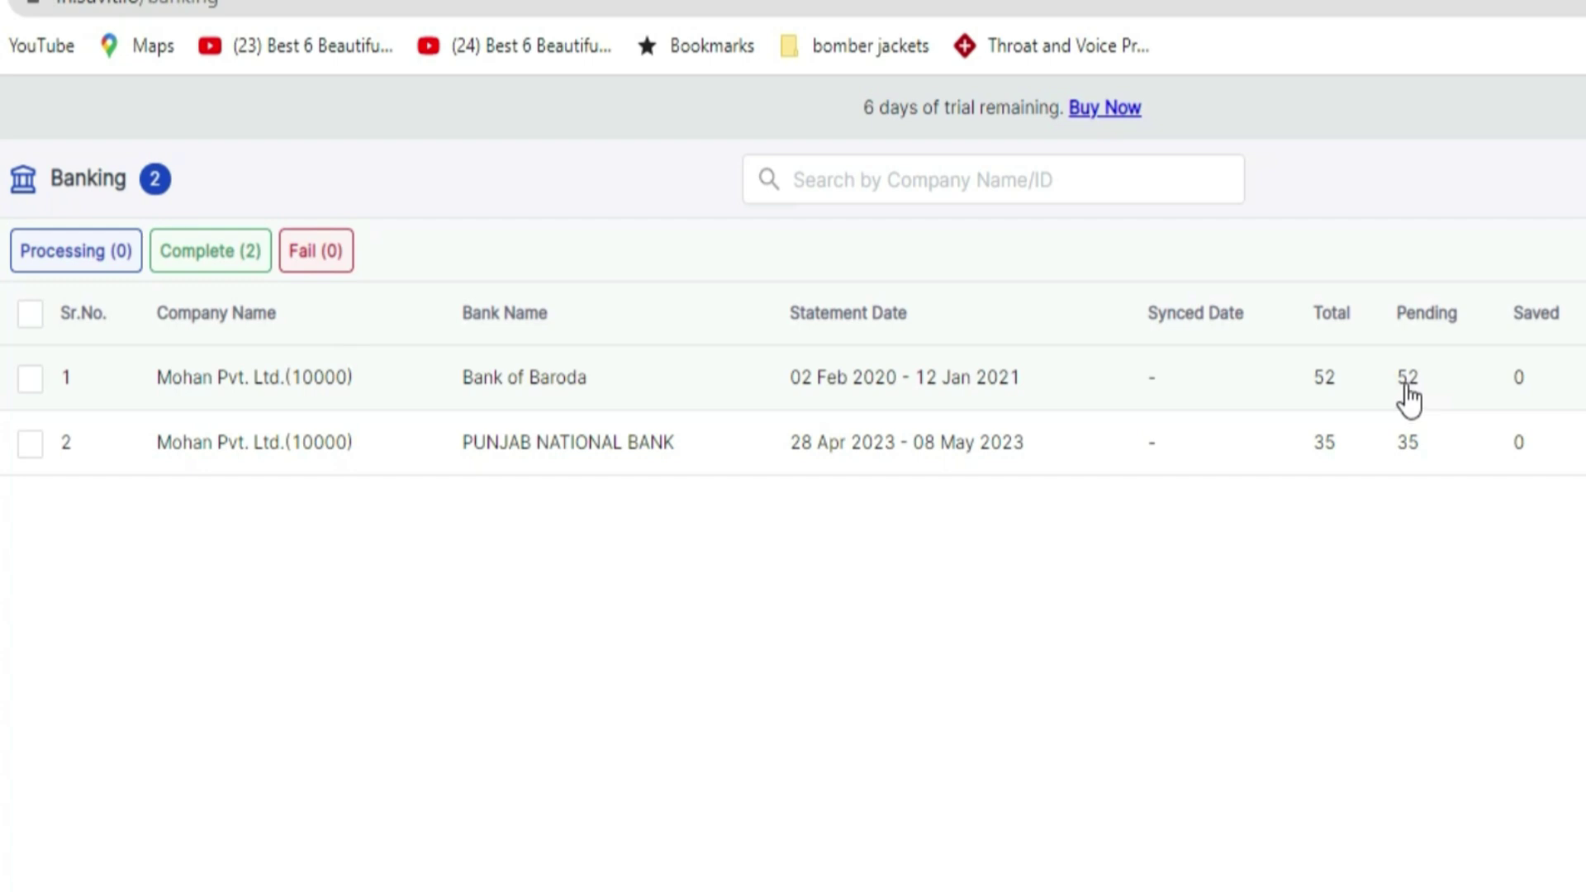
left_click(1406, 382)
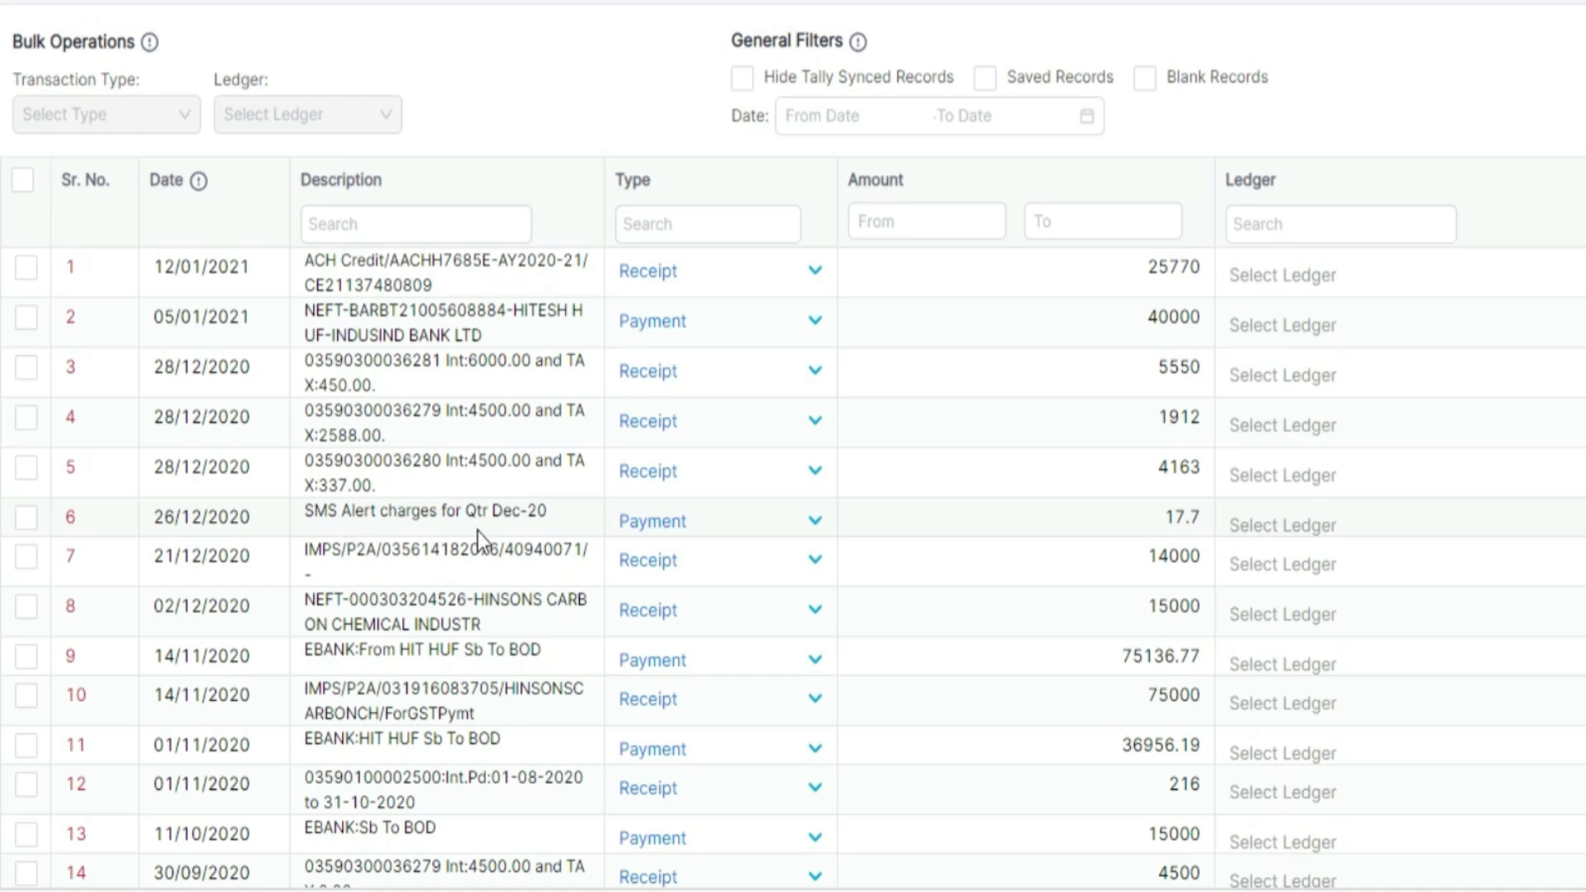
Step: Assign the Bank of Baroda ledger to transactions 6, 7 and 8 via Bulk Operations
left_click(27, 518)
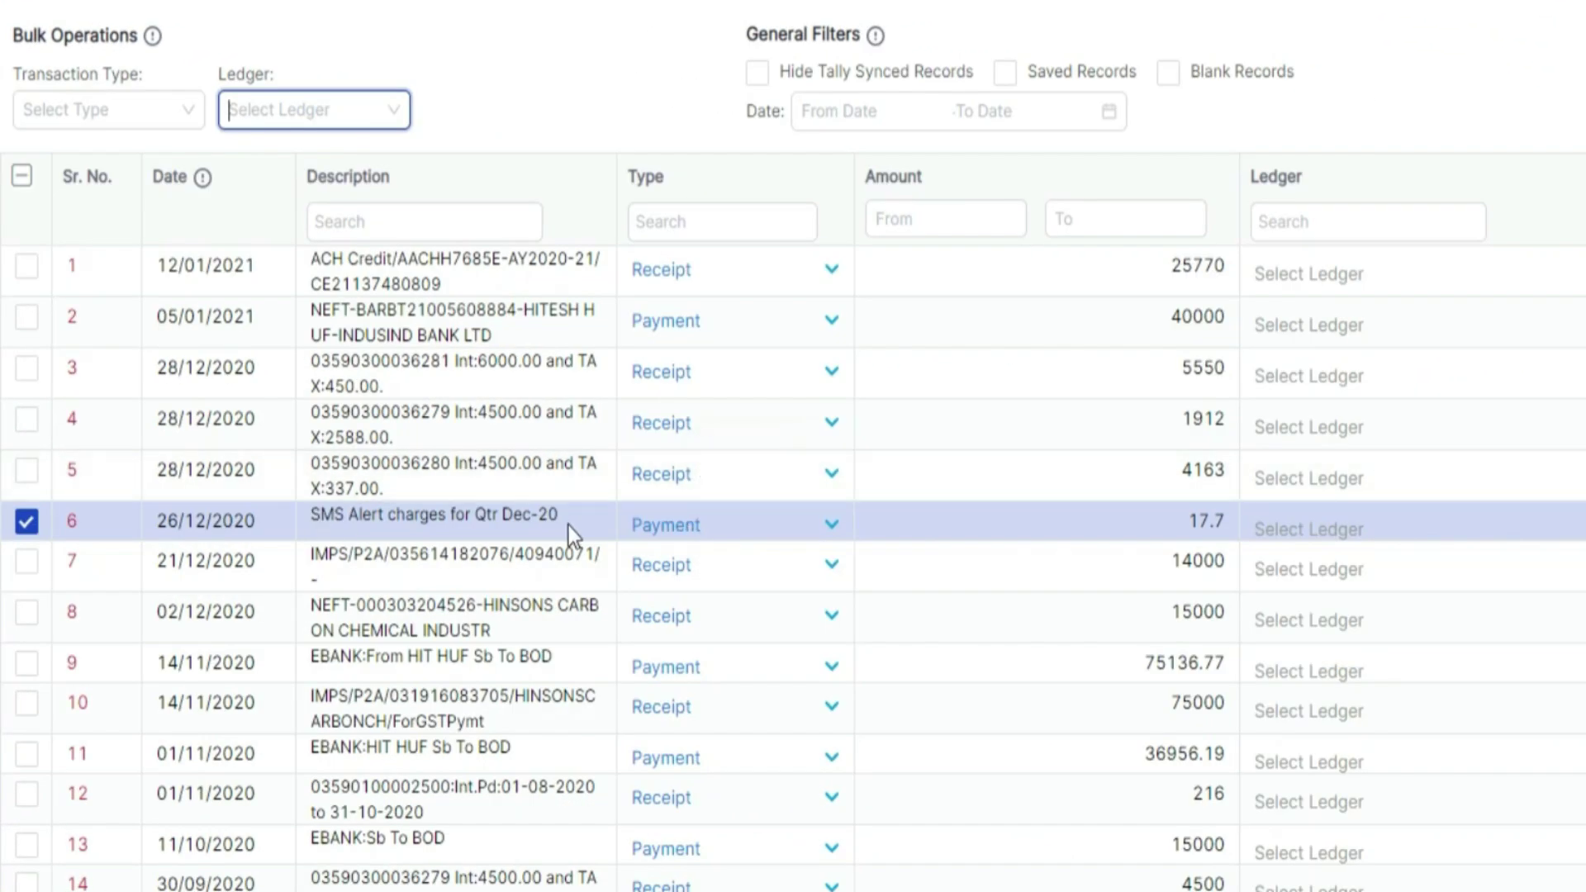
left_click(390, 109)
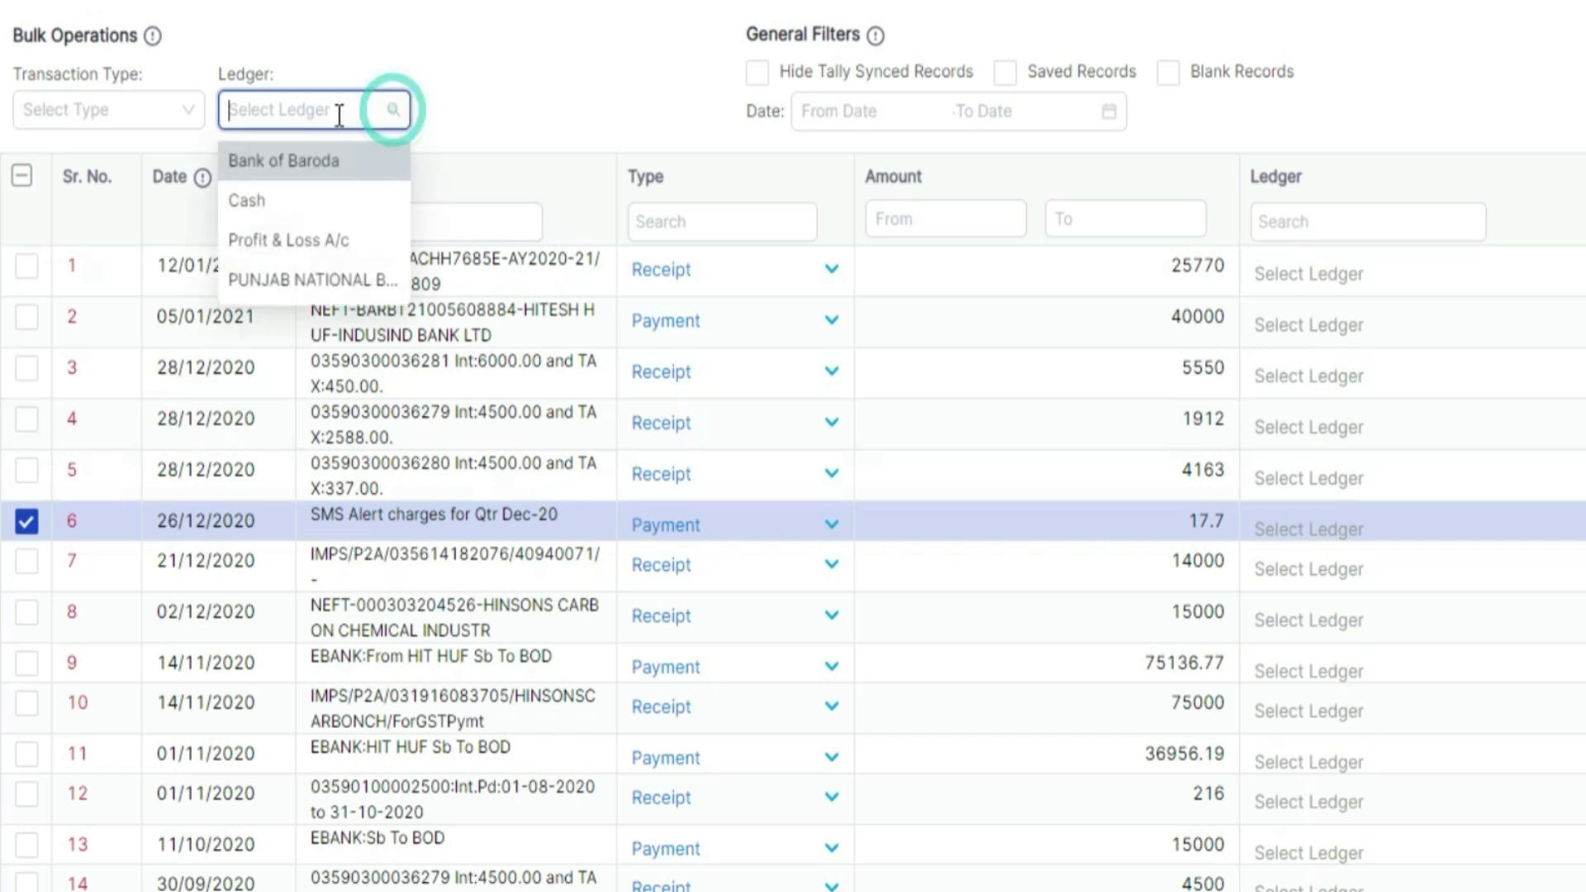
left_click(281, 166)
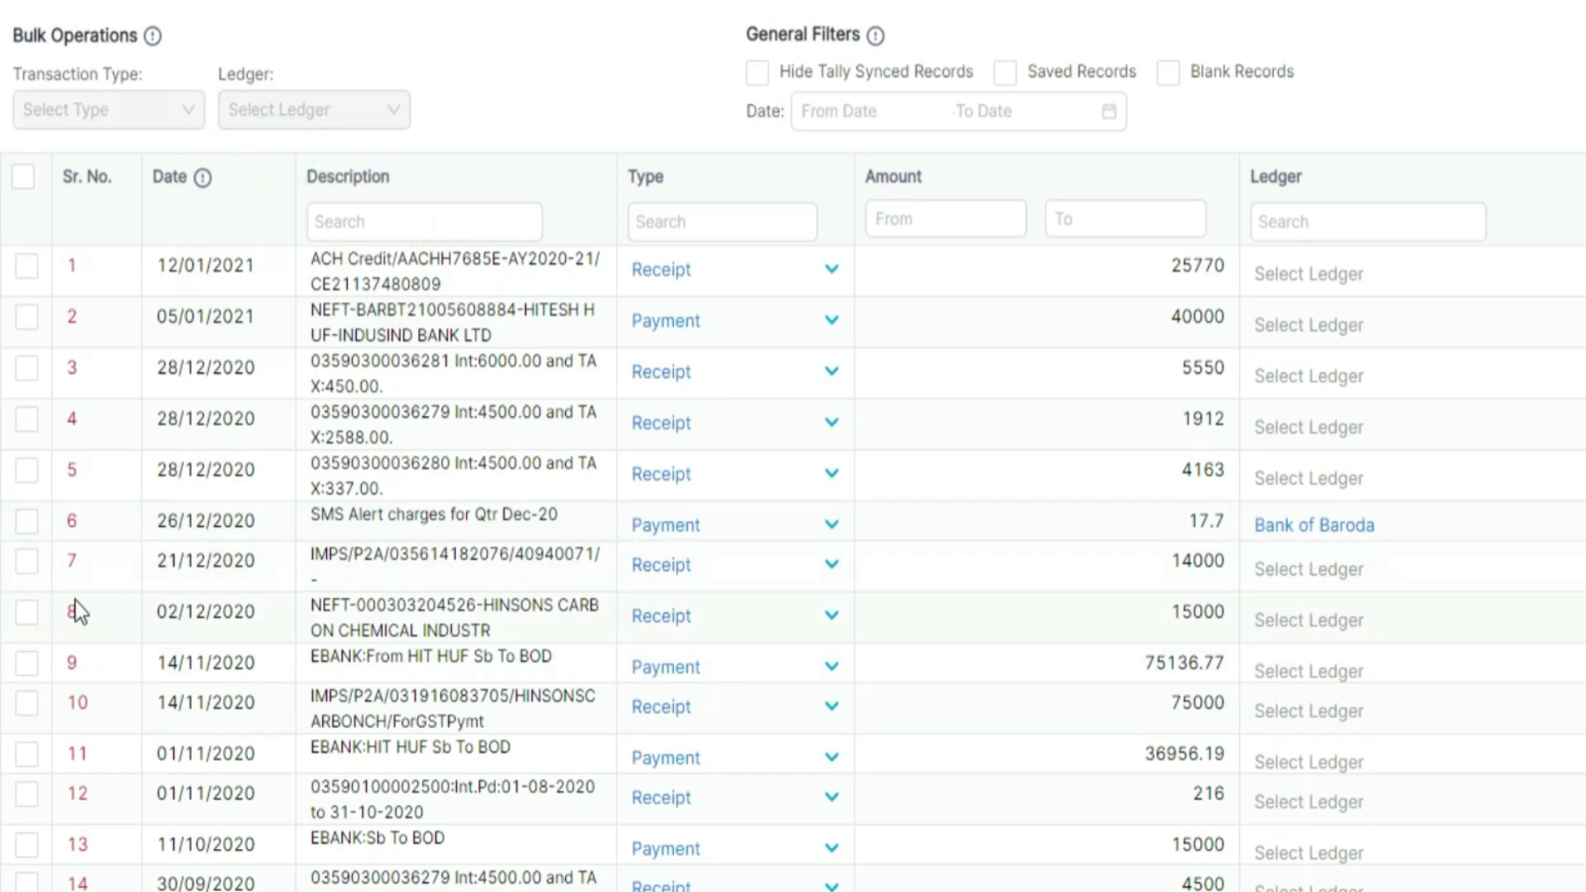
left_click(26, 563)
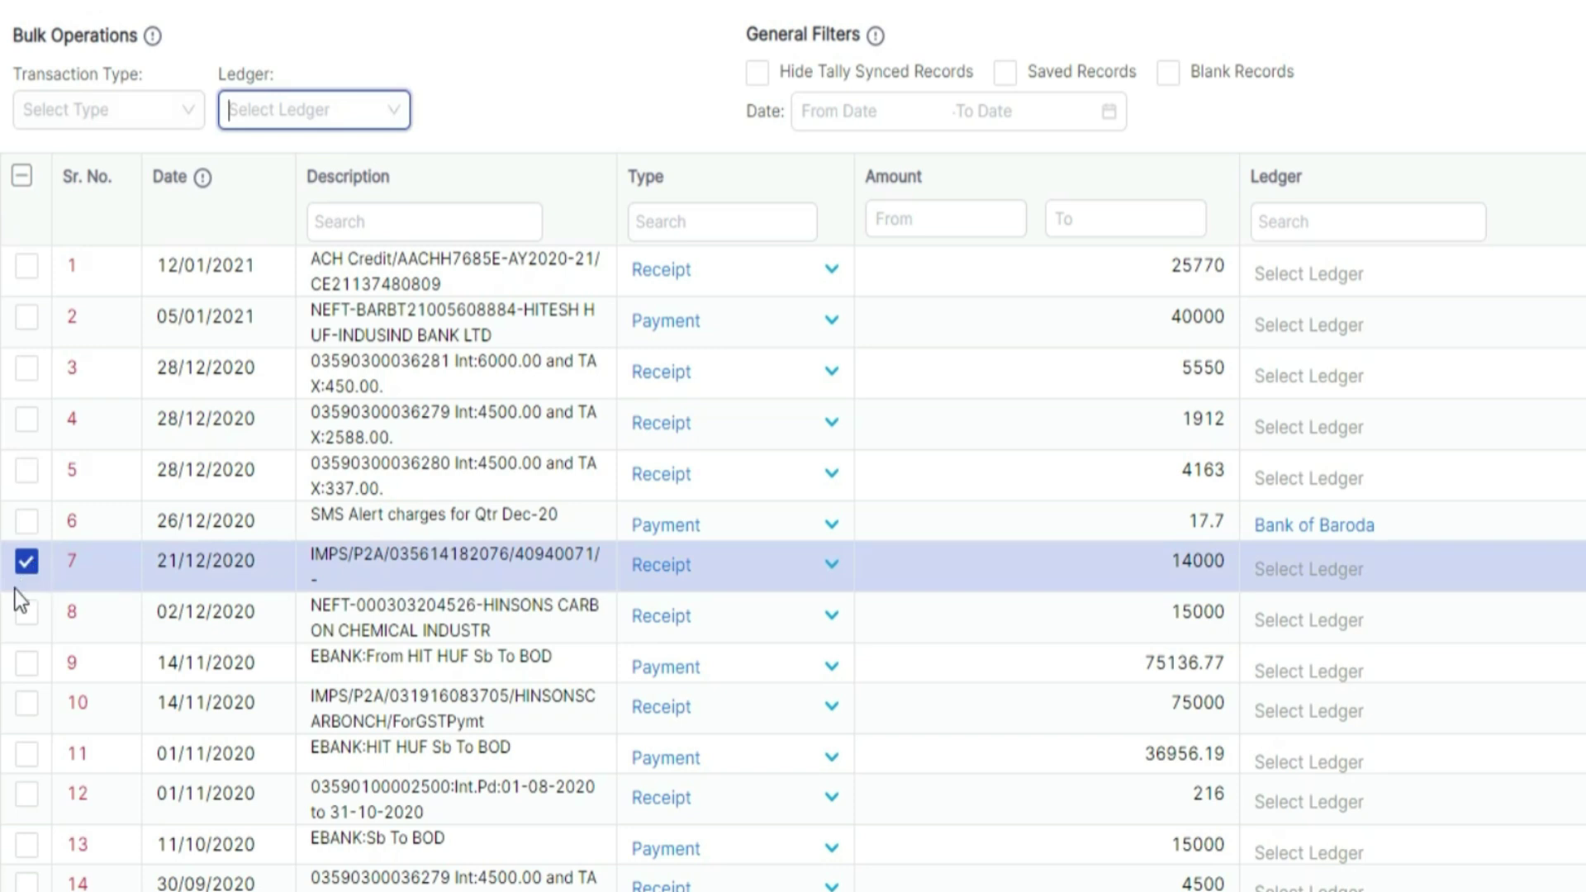
left_click(28, 616)
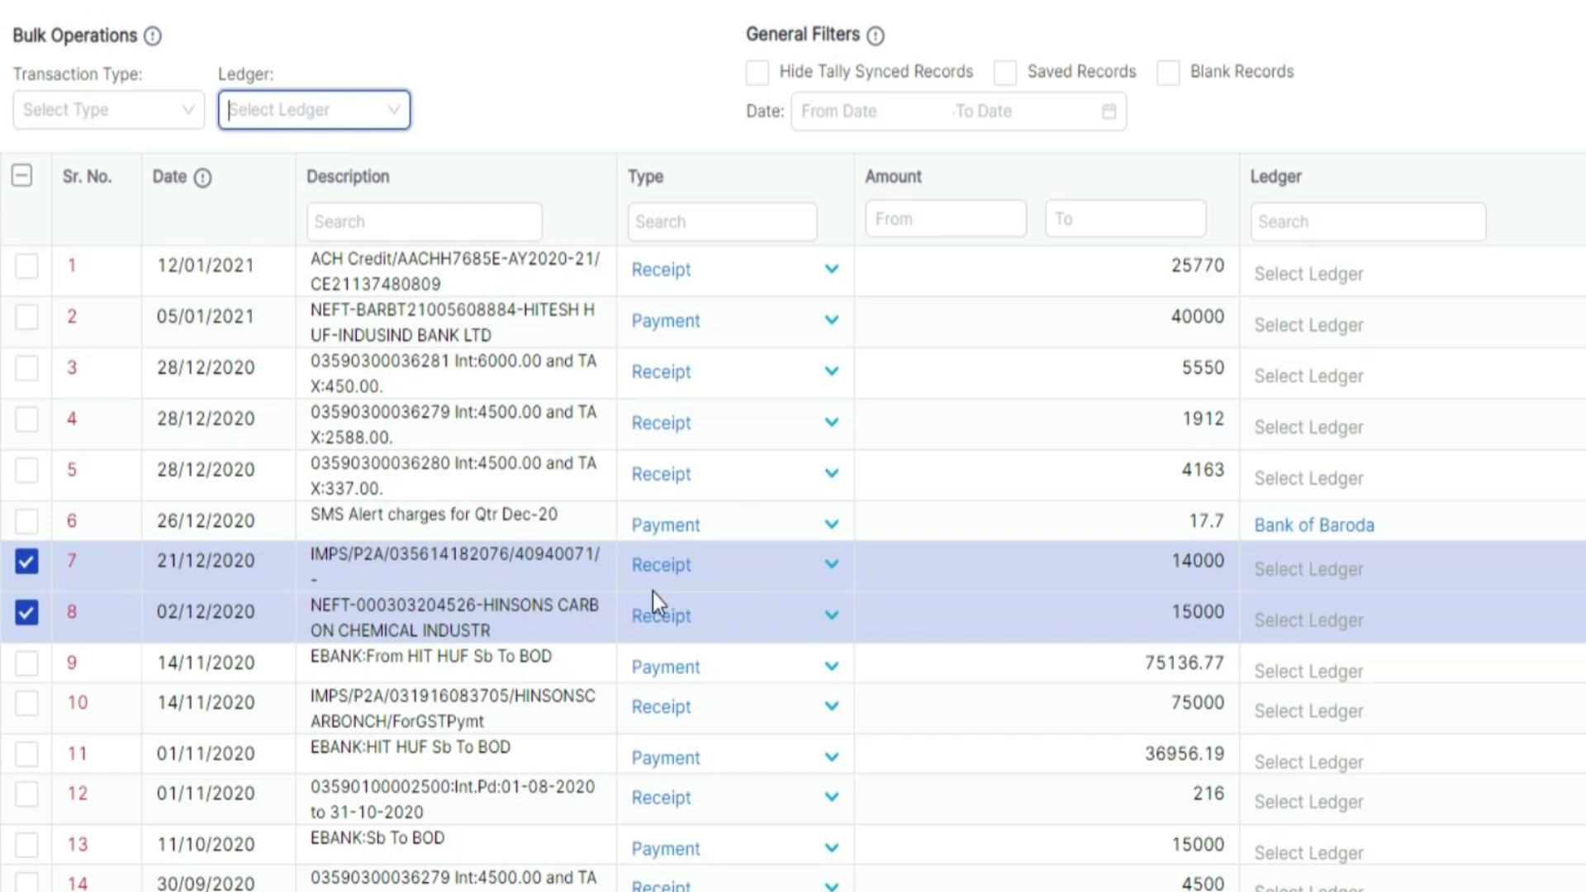
left_click(343, 109)
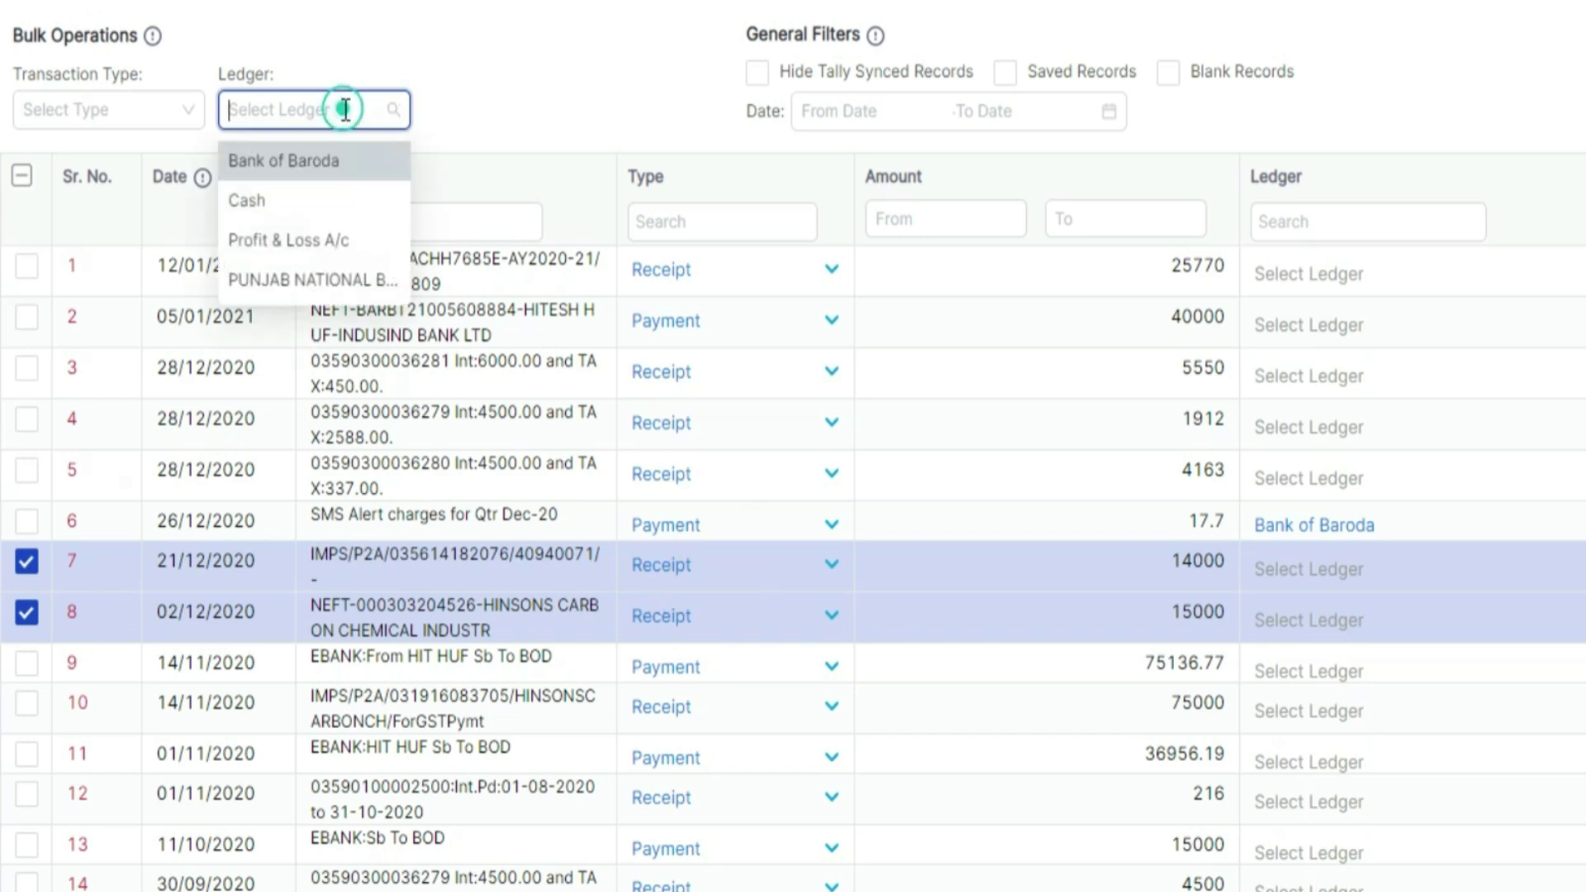
left_click(283, 165)
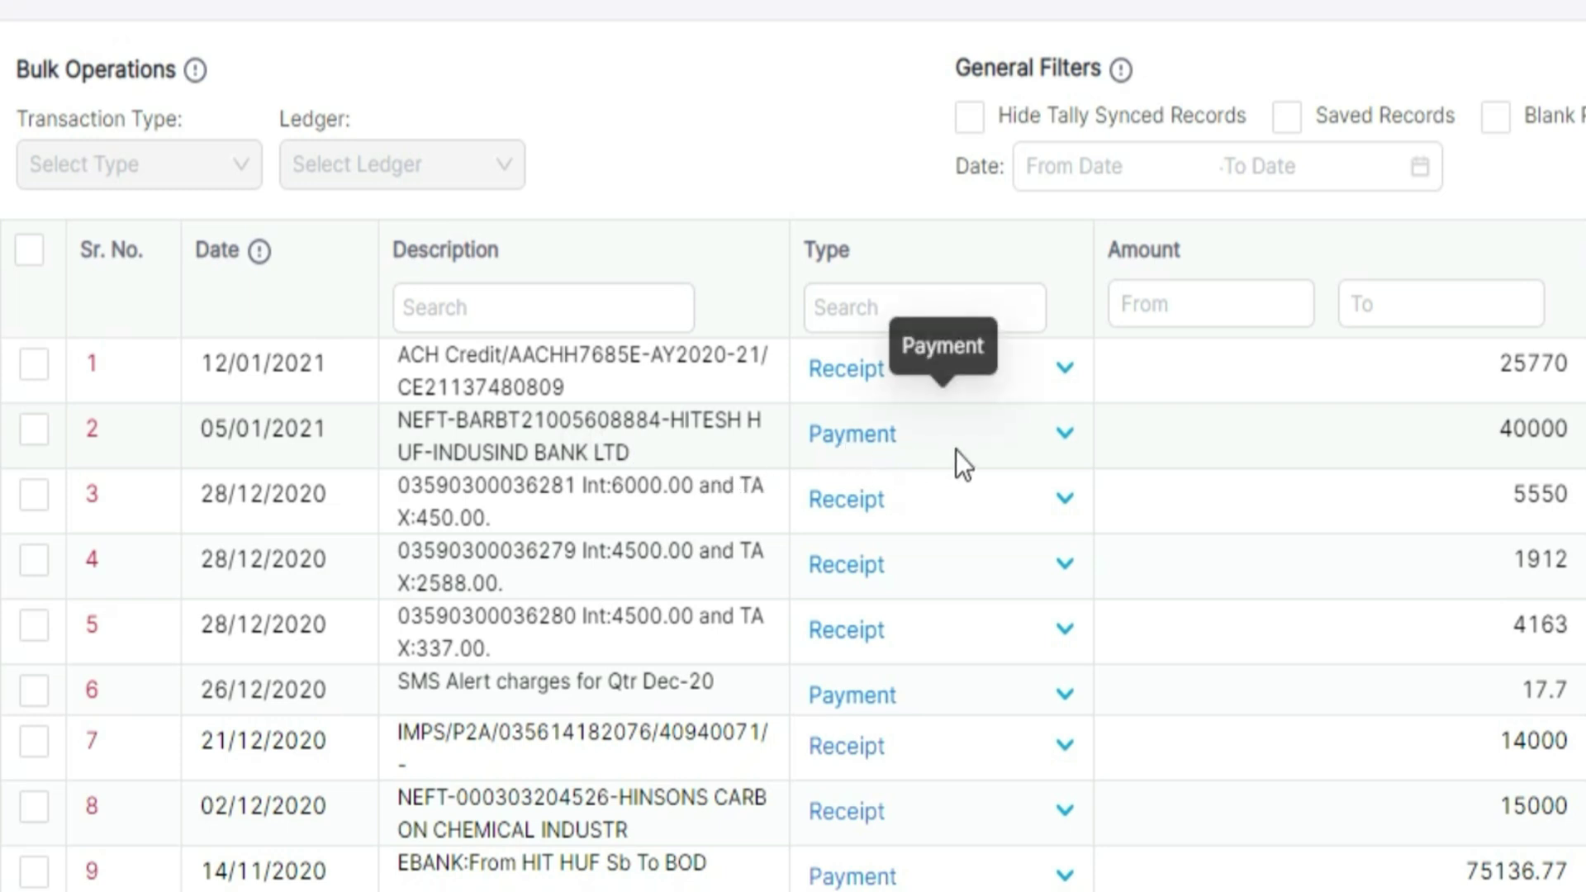
Step: Assign the Cash ledger to transaction 2, the 40000 payment
left_click(34, 430)
left_click(474, 167)
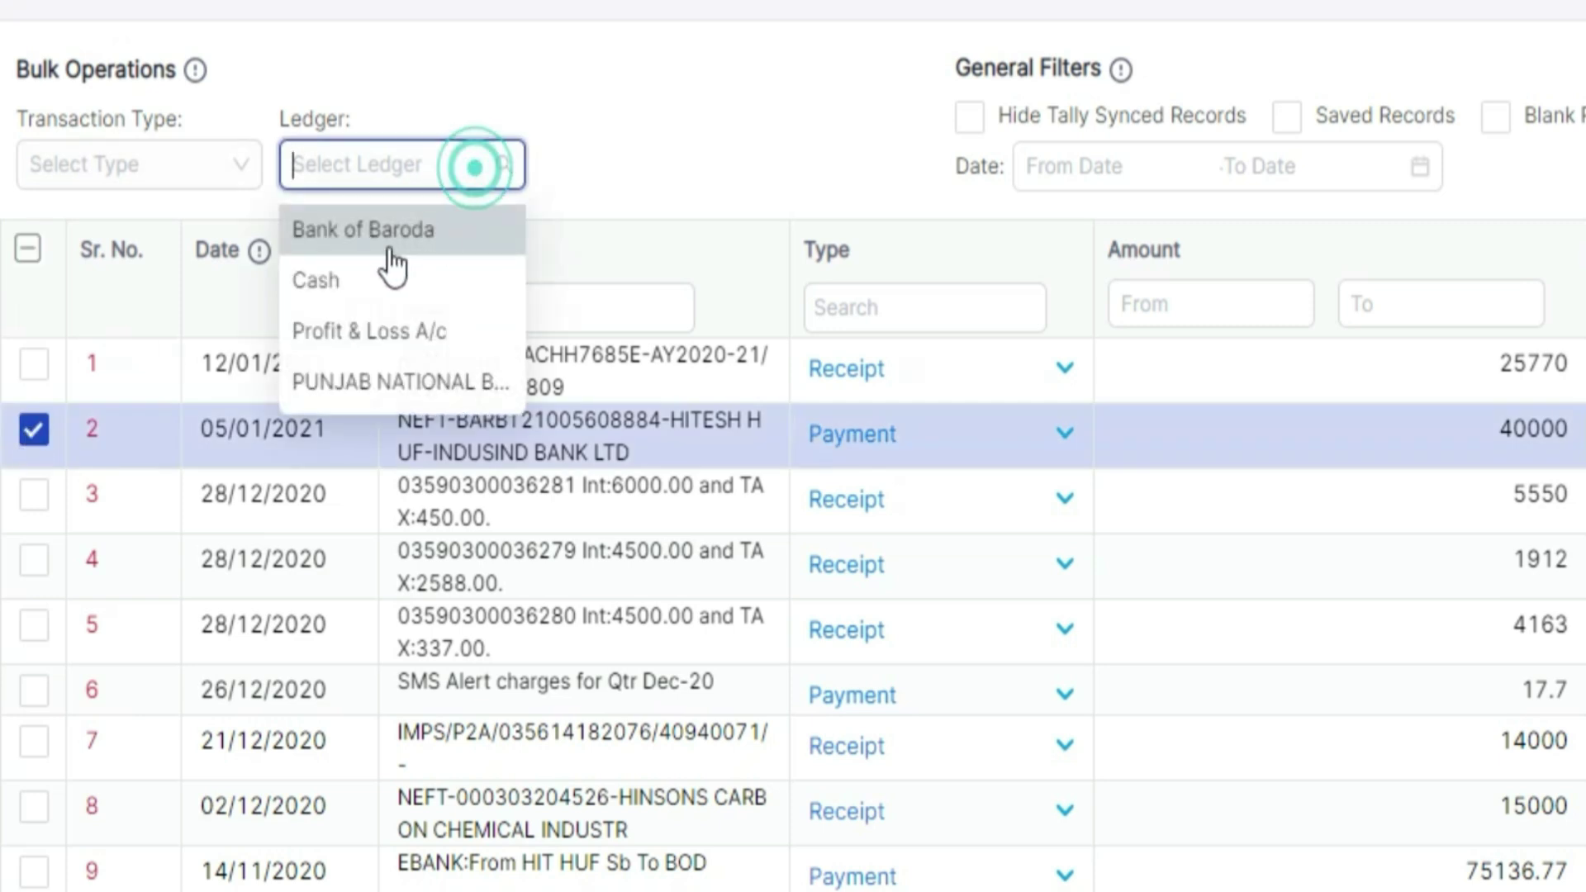
left_click(352, 273)
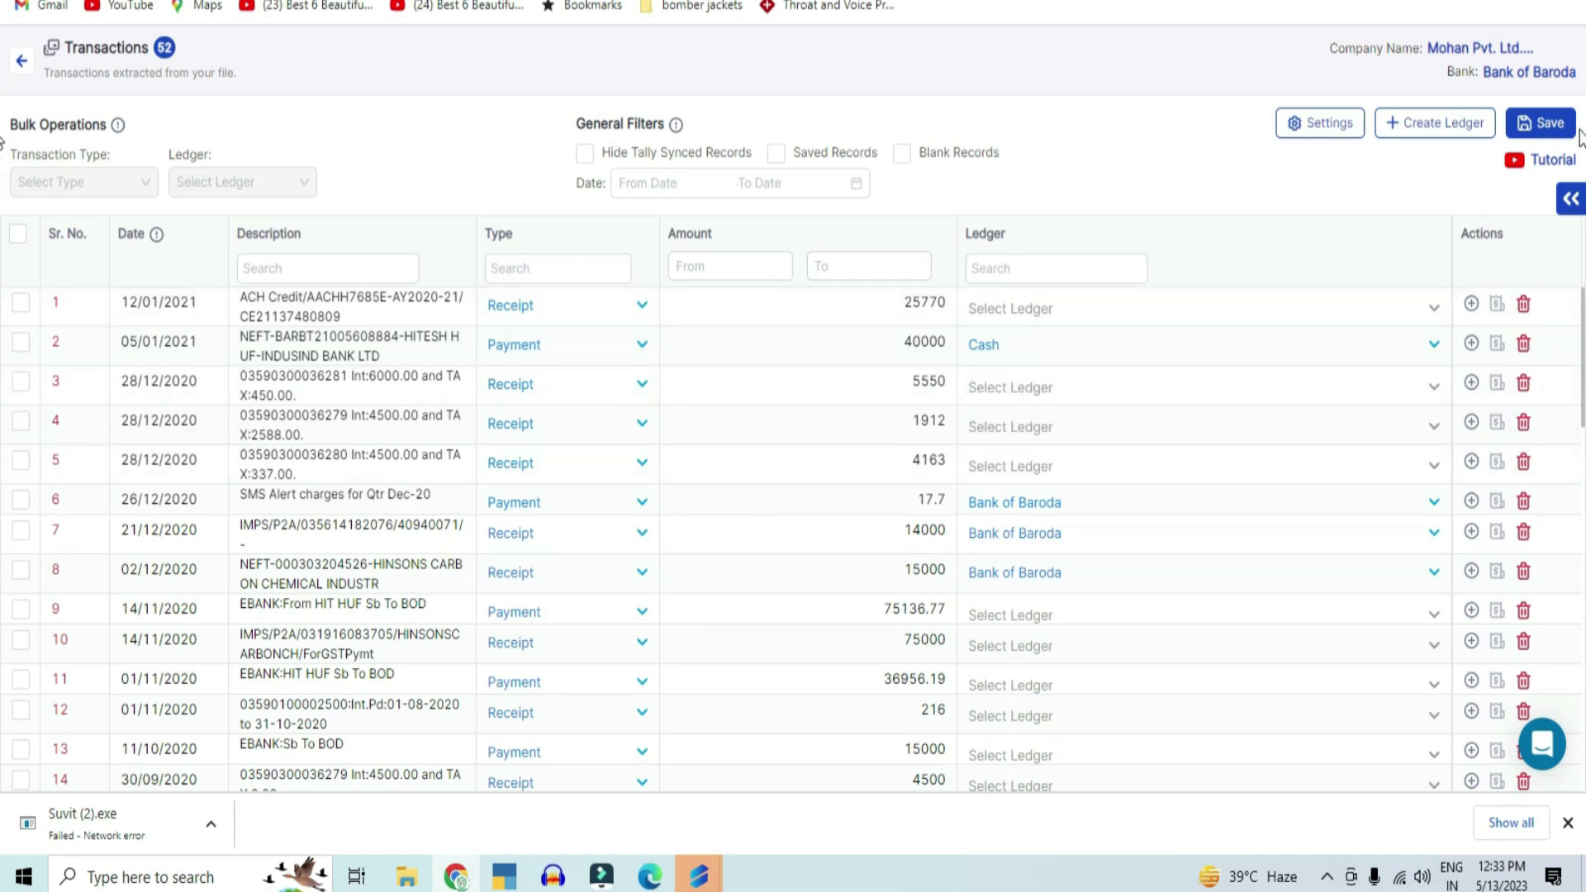
Step: Save the four assignments, reopen Bank of Baroda's 48 pending transactions, and tick row 2
left_click(1548, 126)
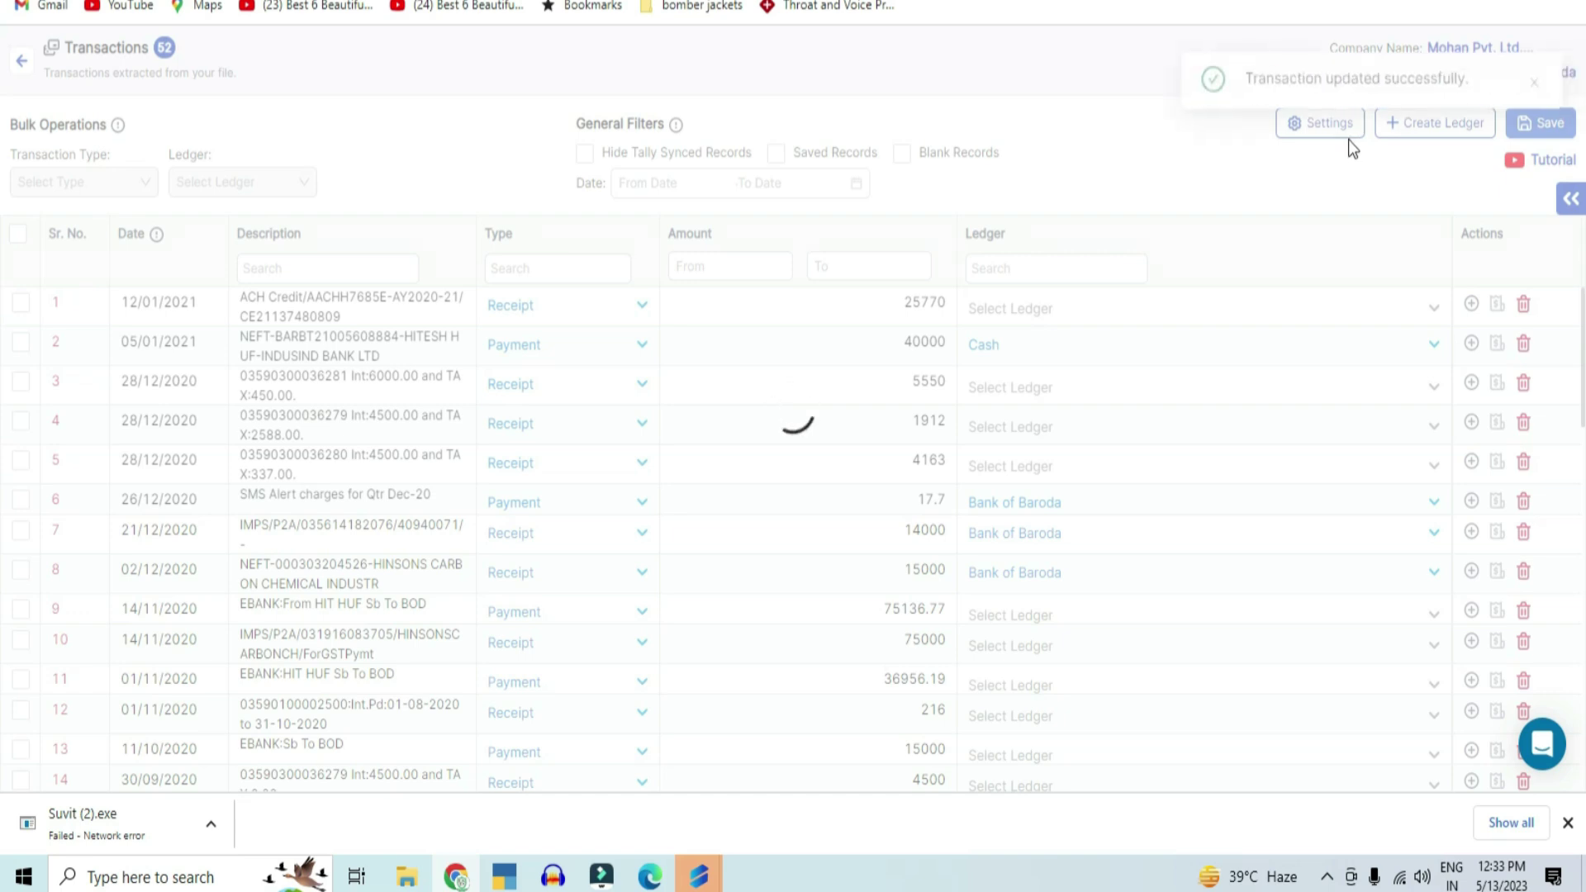
left_click(24, 59)
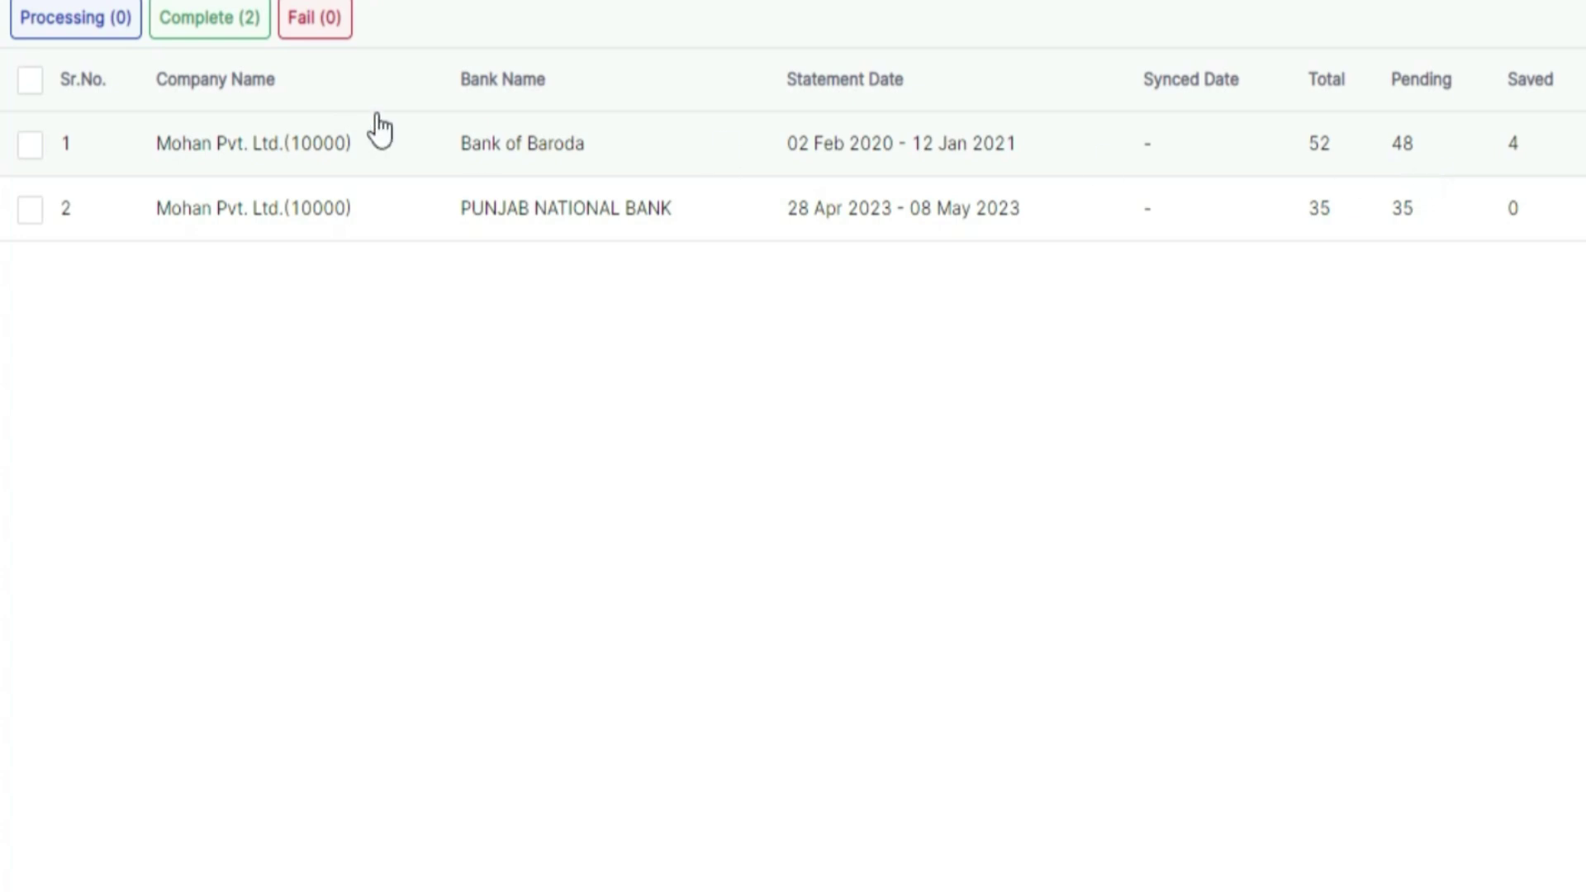
left_click(1388, 132)
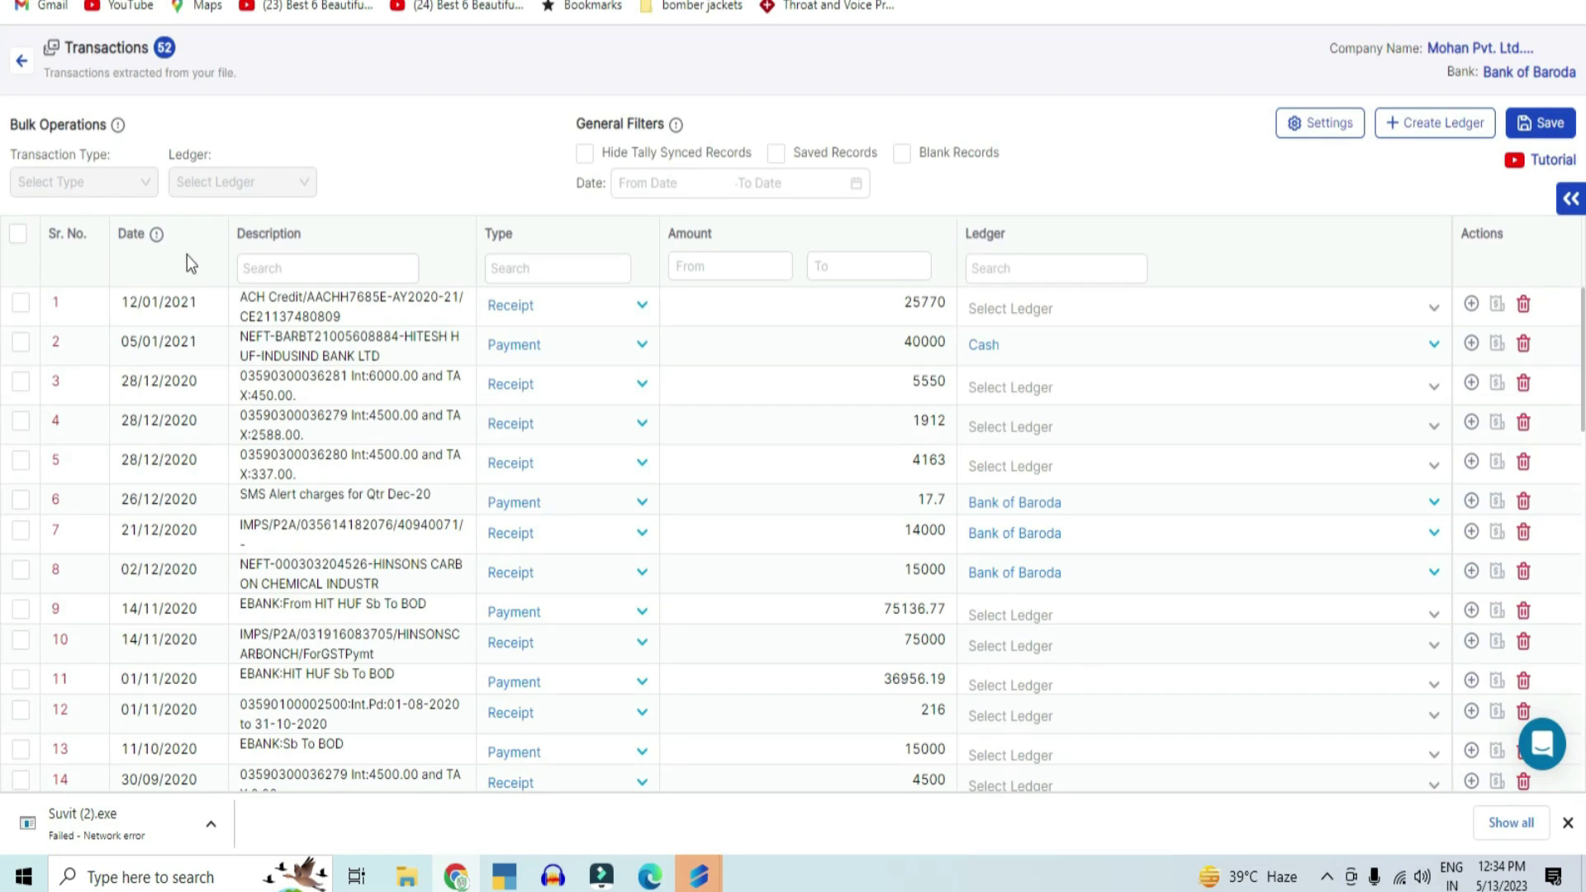
left_click(20, 342)
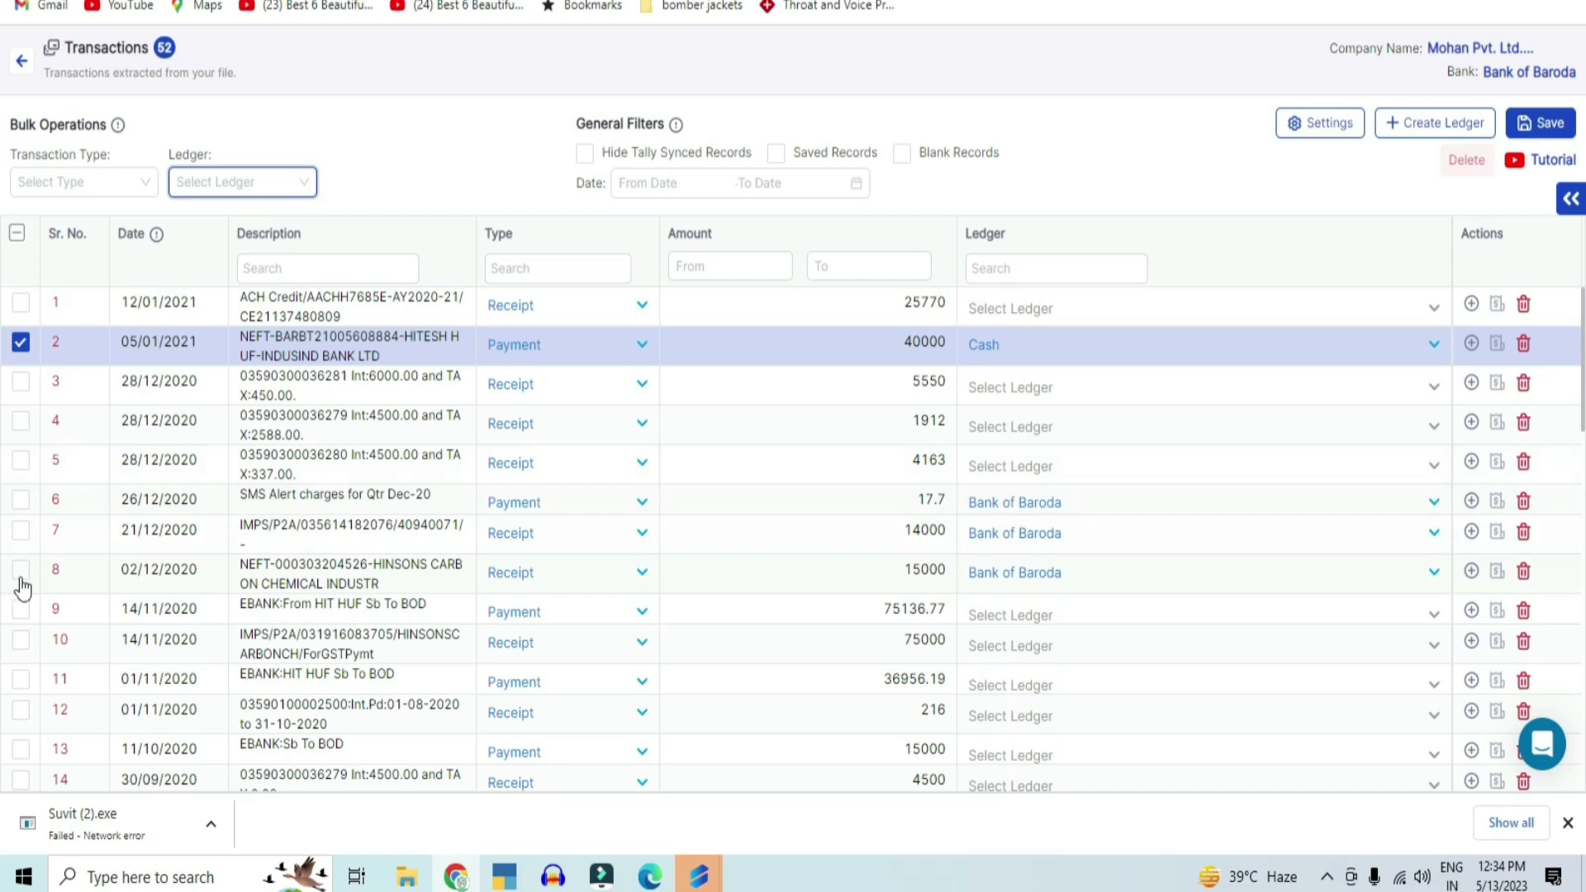
Step: Tick transactions 6, 7 (14000) and 8 (15000), then send the selected entries to Tally, confirming OK
left_click(22, 503)
left_click(27, 536)
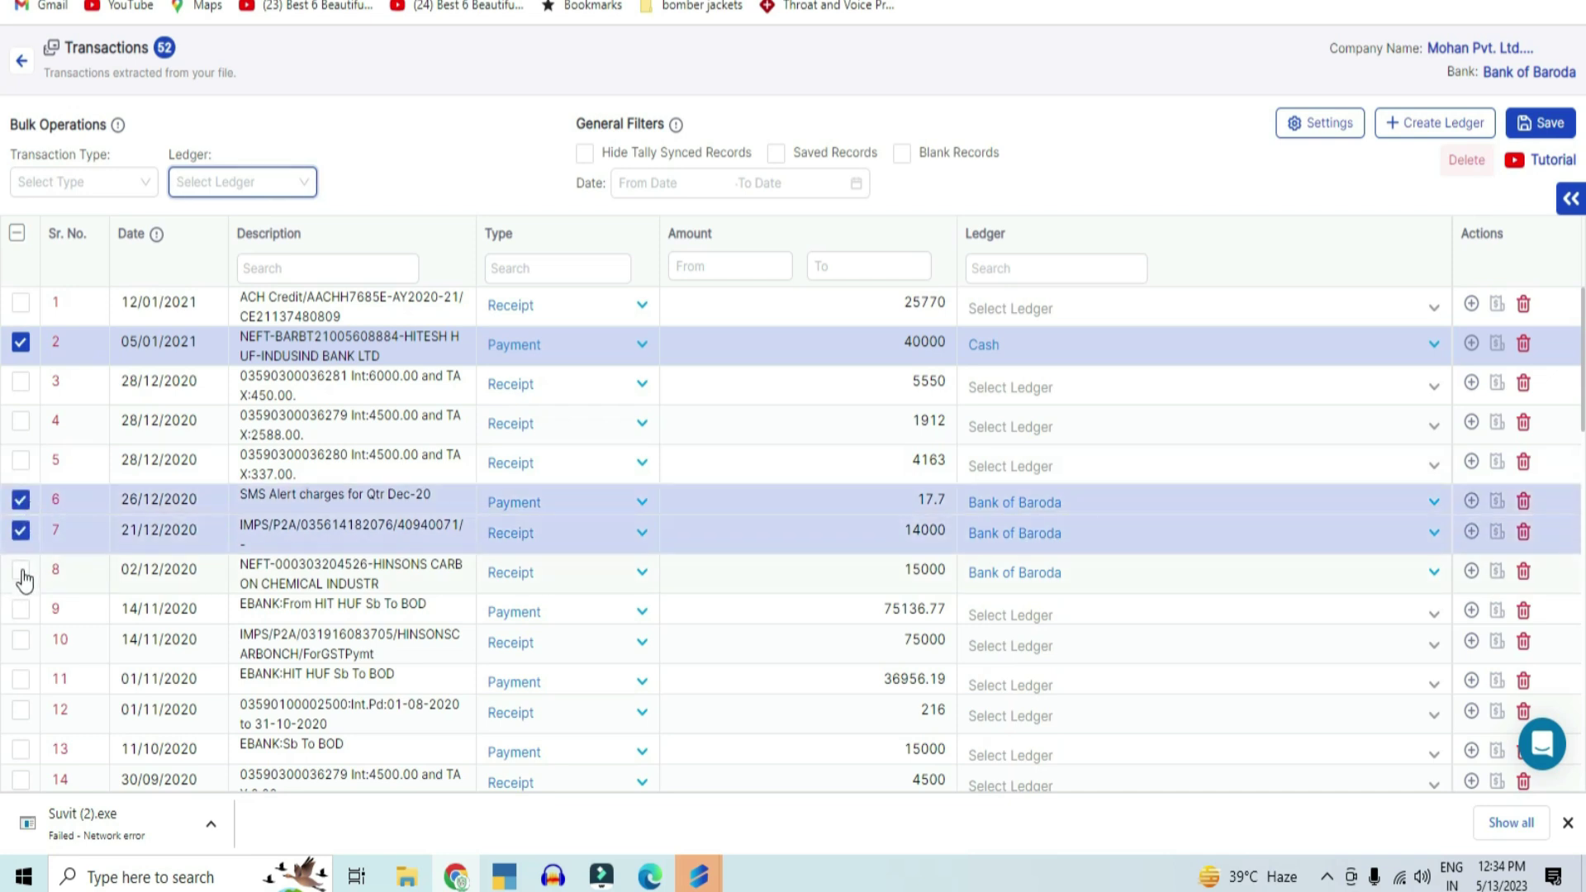
left_click(24, 574)
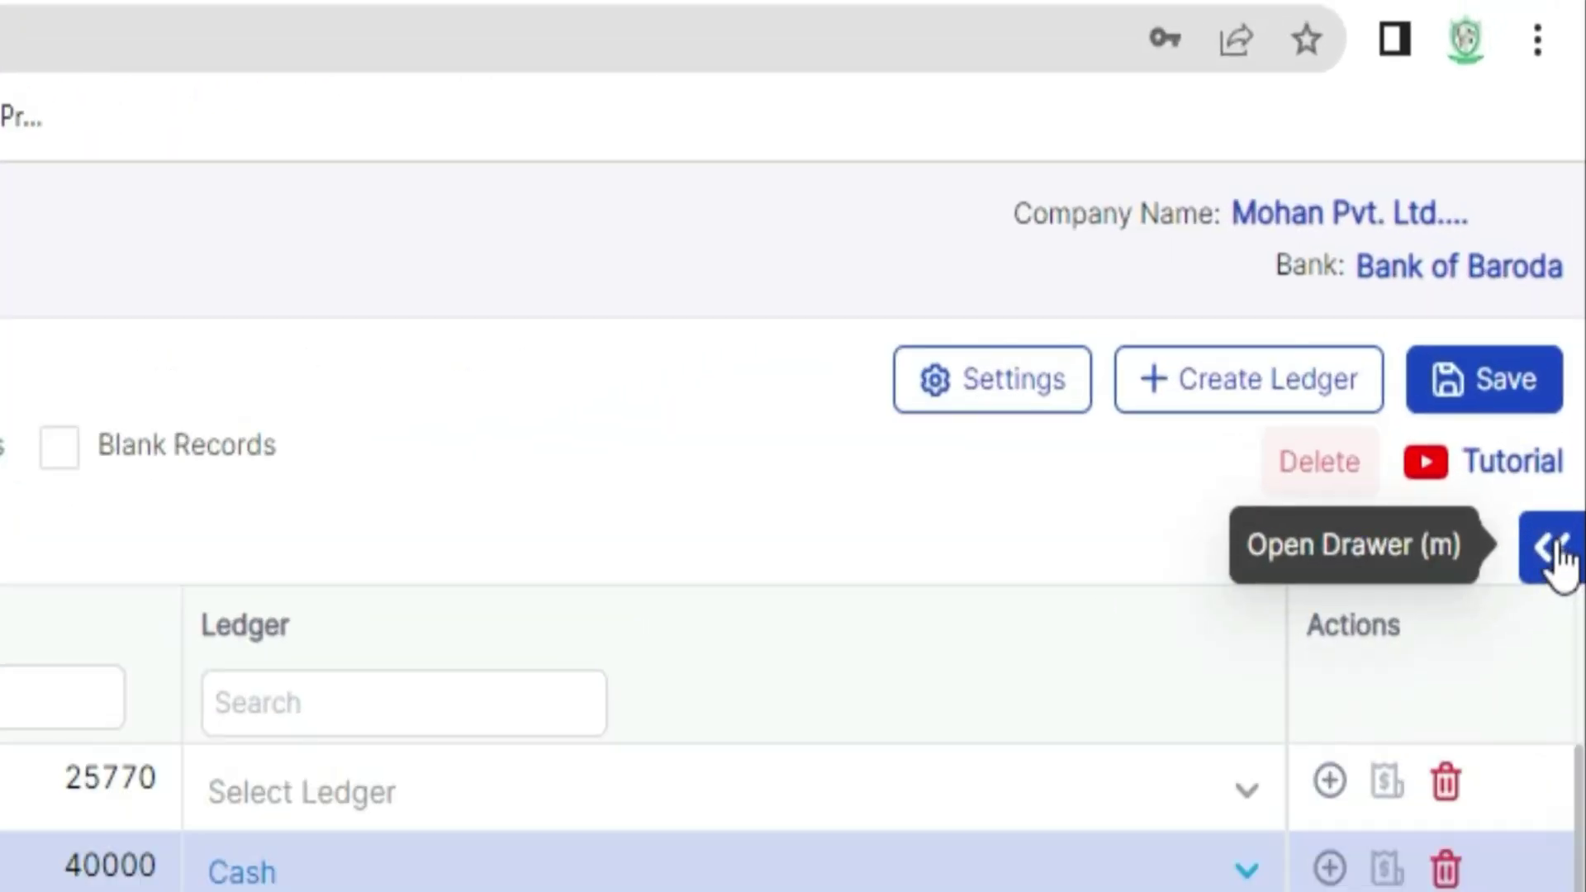
left_click(1555, 552)
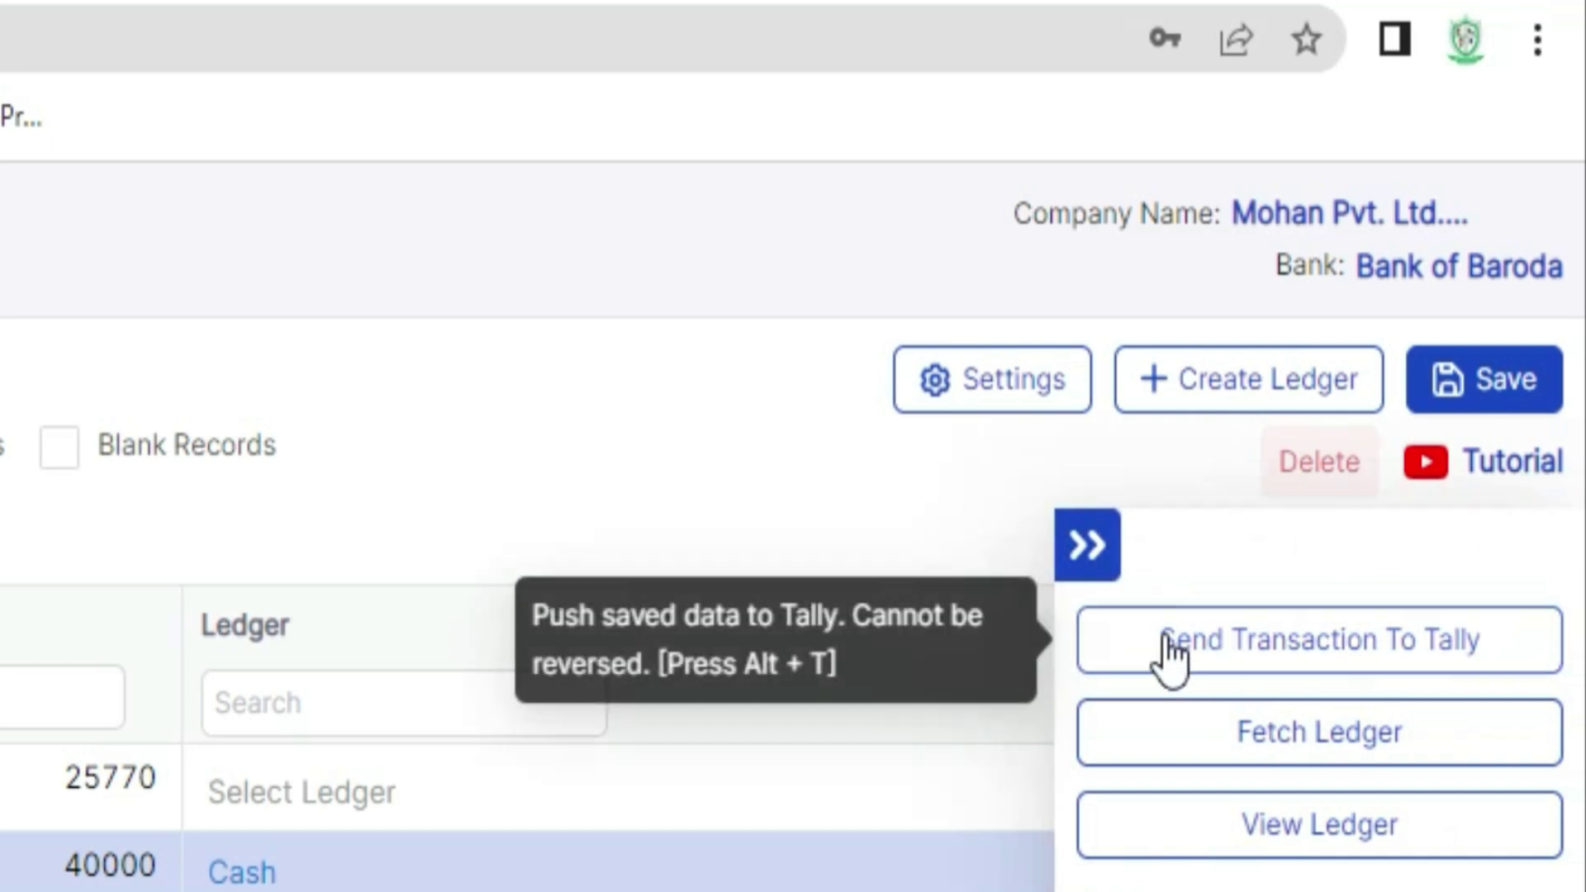
left_click(1346, 646)
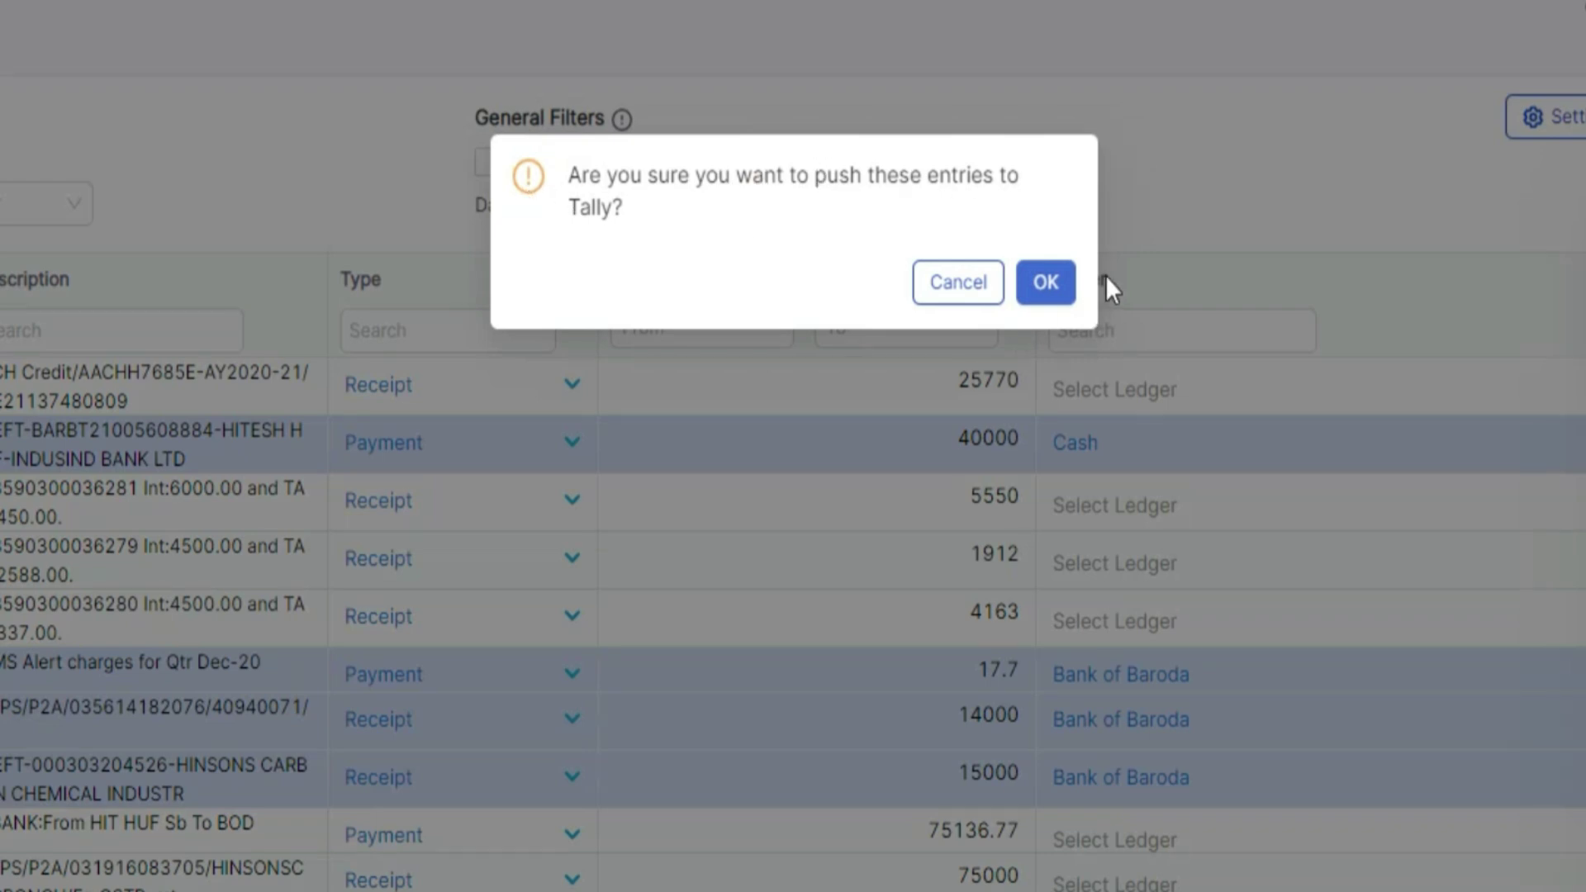
left_click(1049, 283)
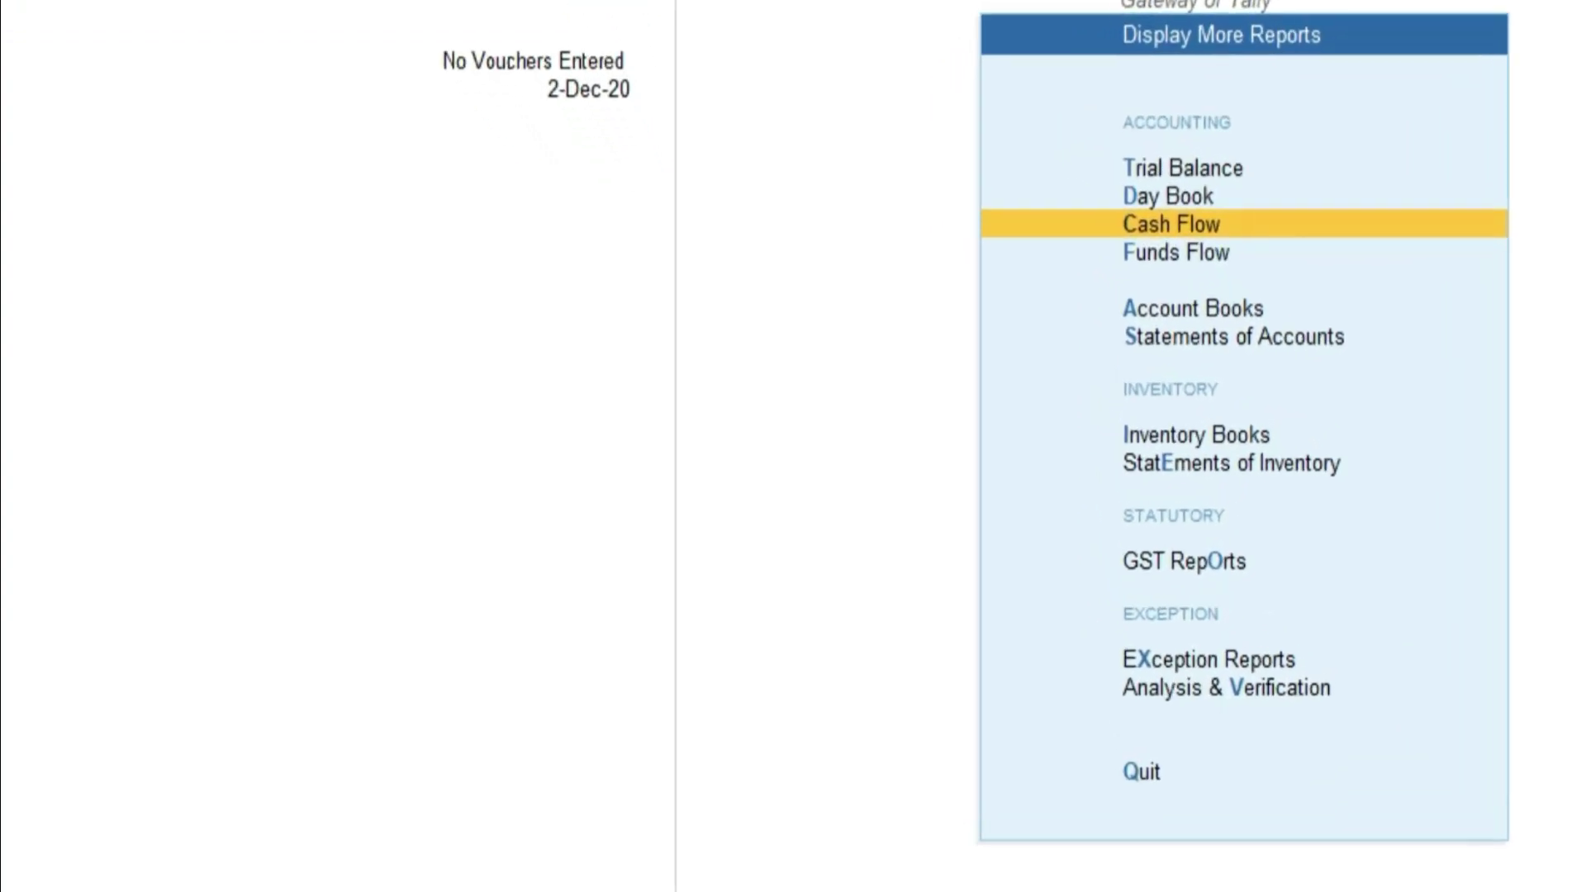
Step: Open the Day Book from Gateway of Tally with period 1-04-2020 to 31-3-2021
key("Escape")
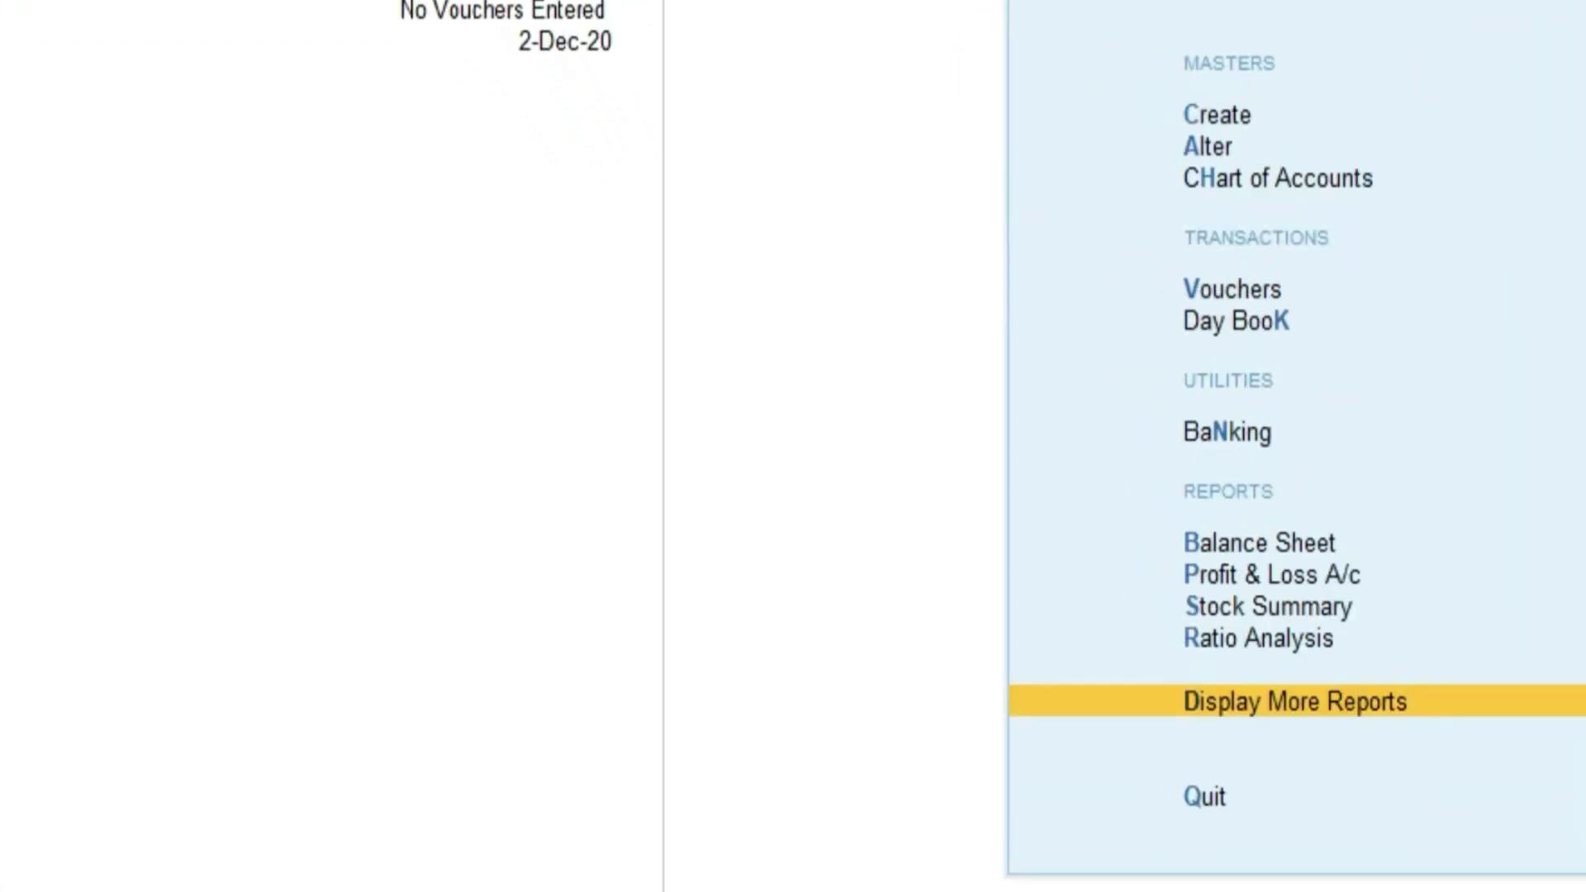
key("Return")
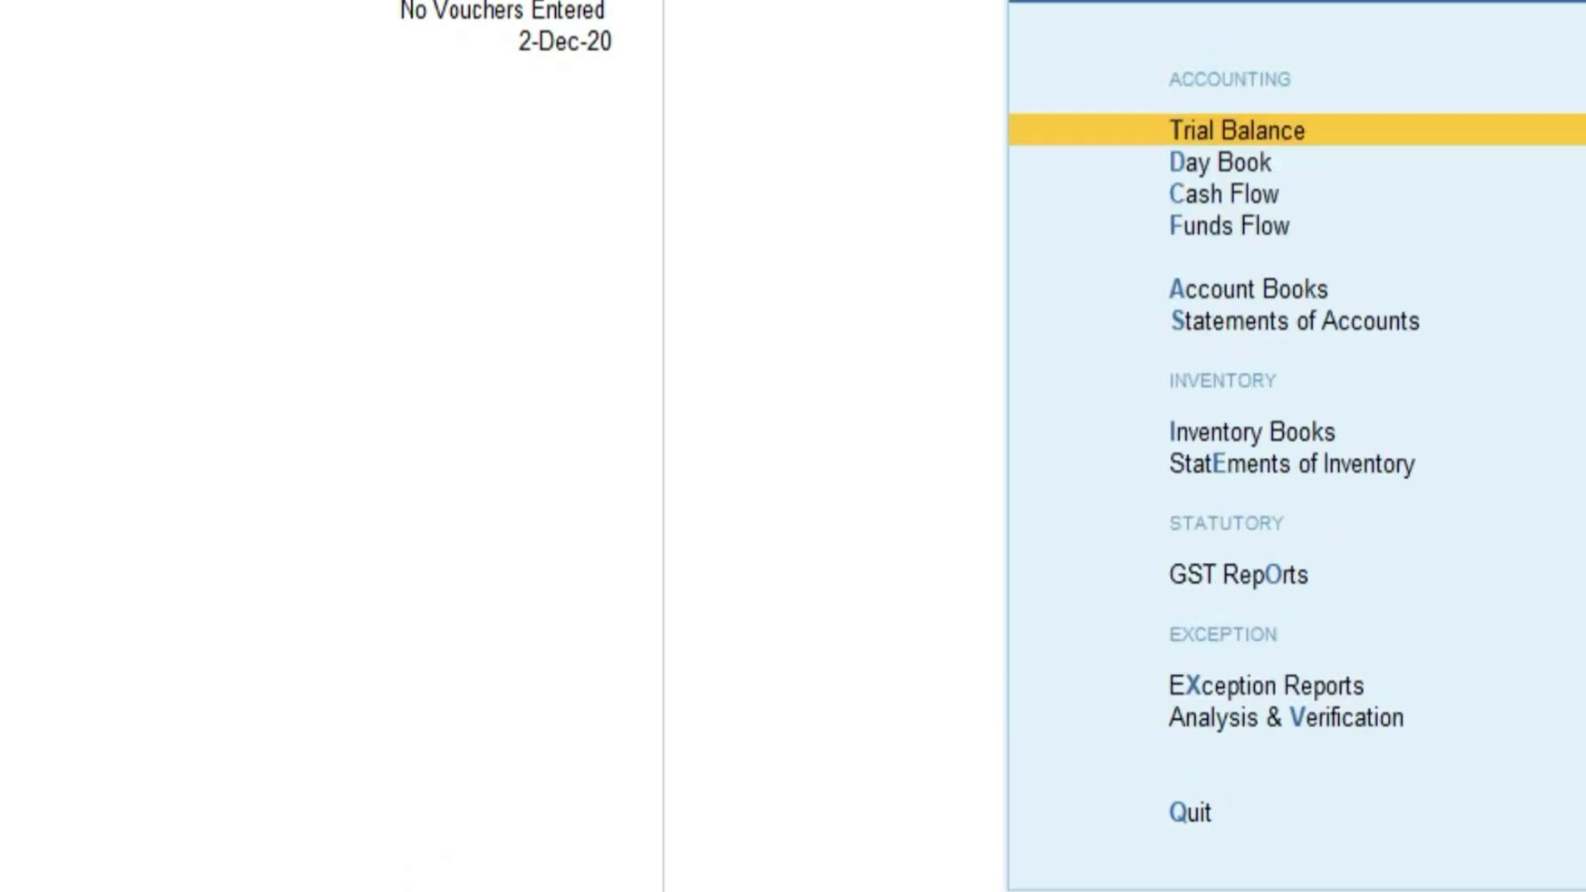
key("Down")
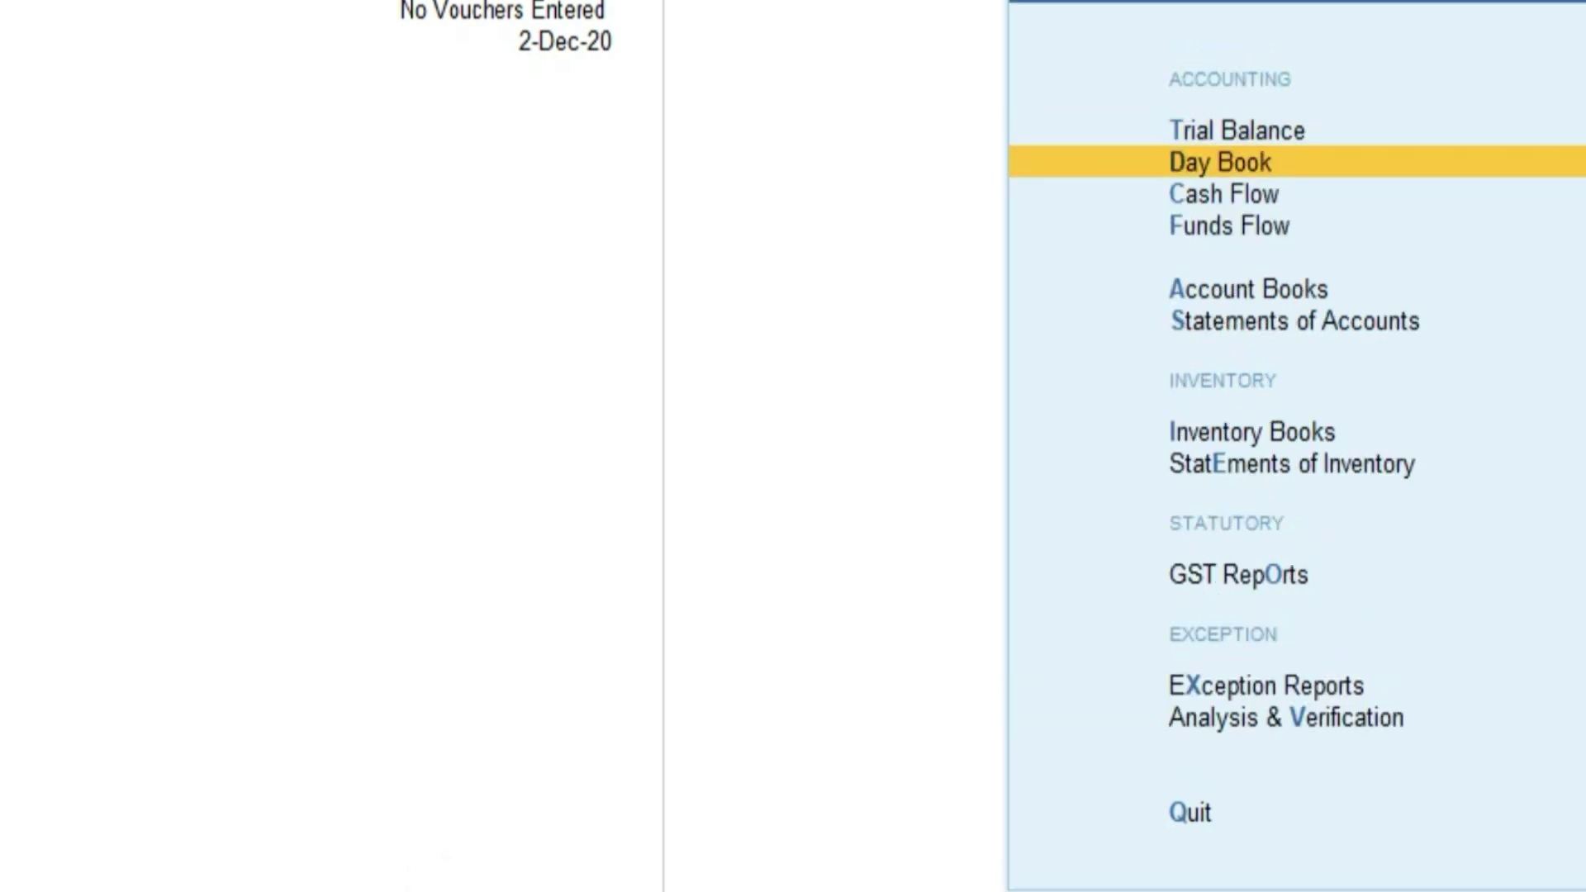
key("Return")
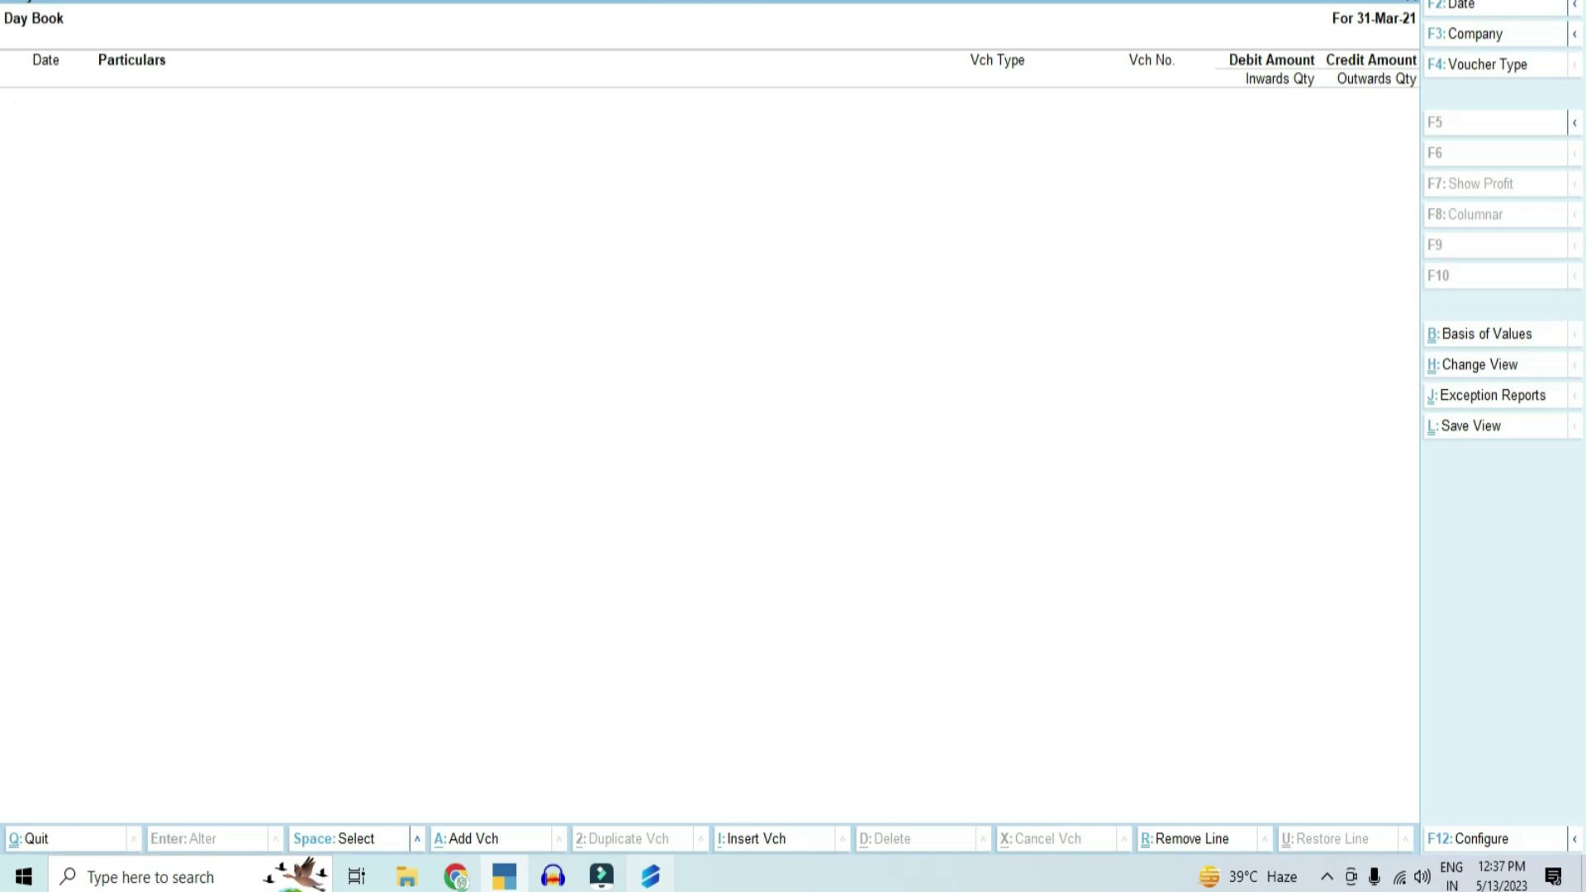
key("alt+F2")
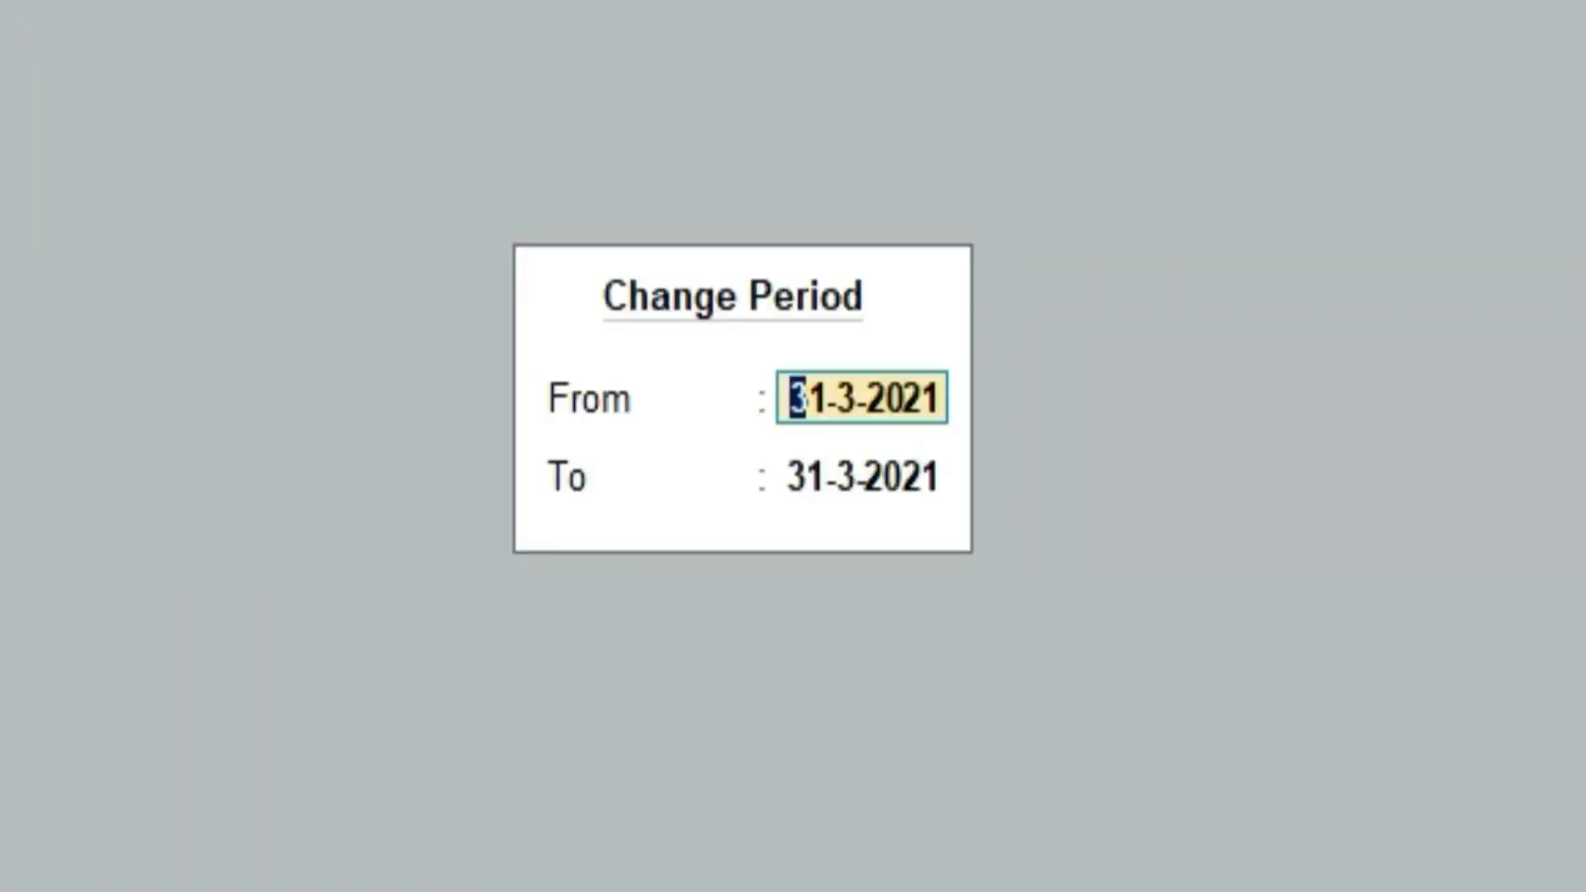
type("1-")
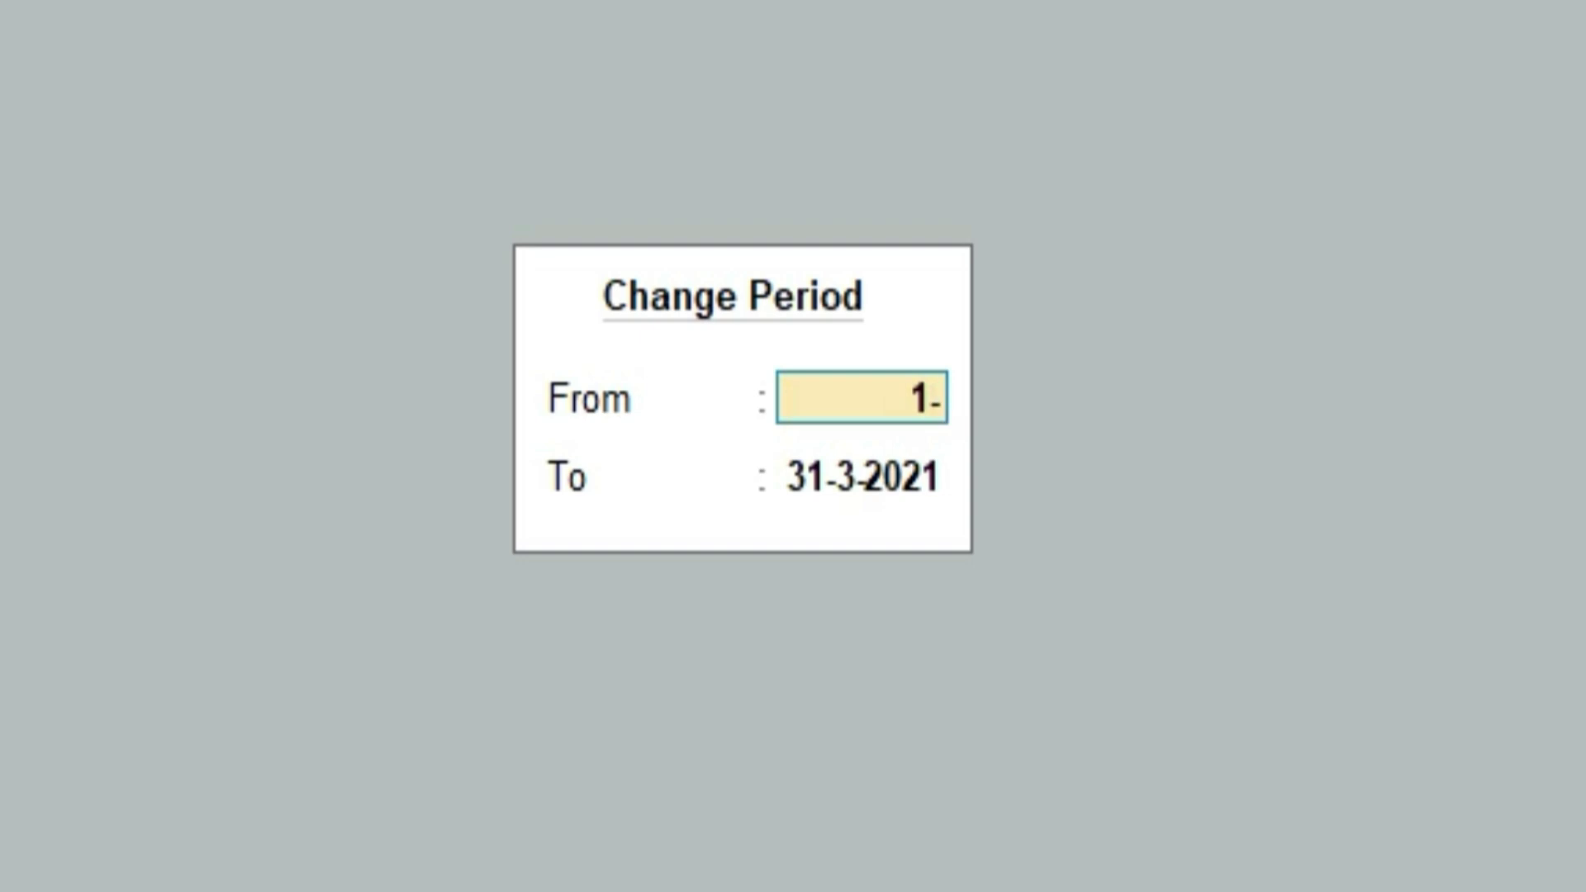
type("04")
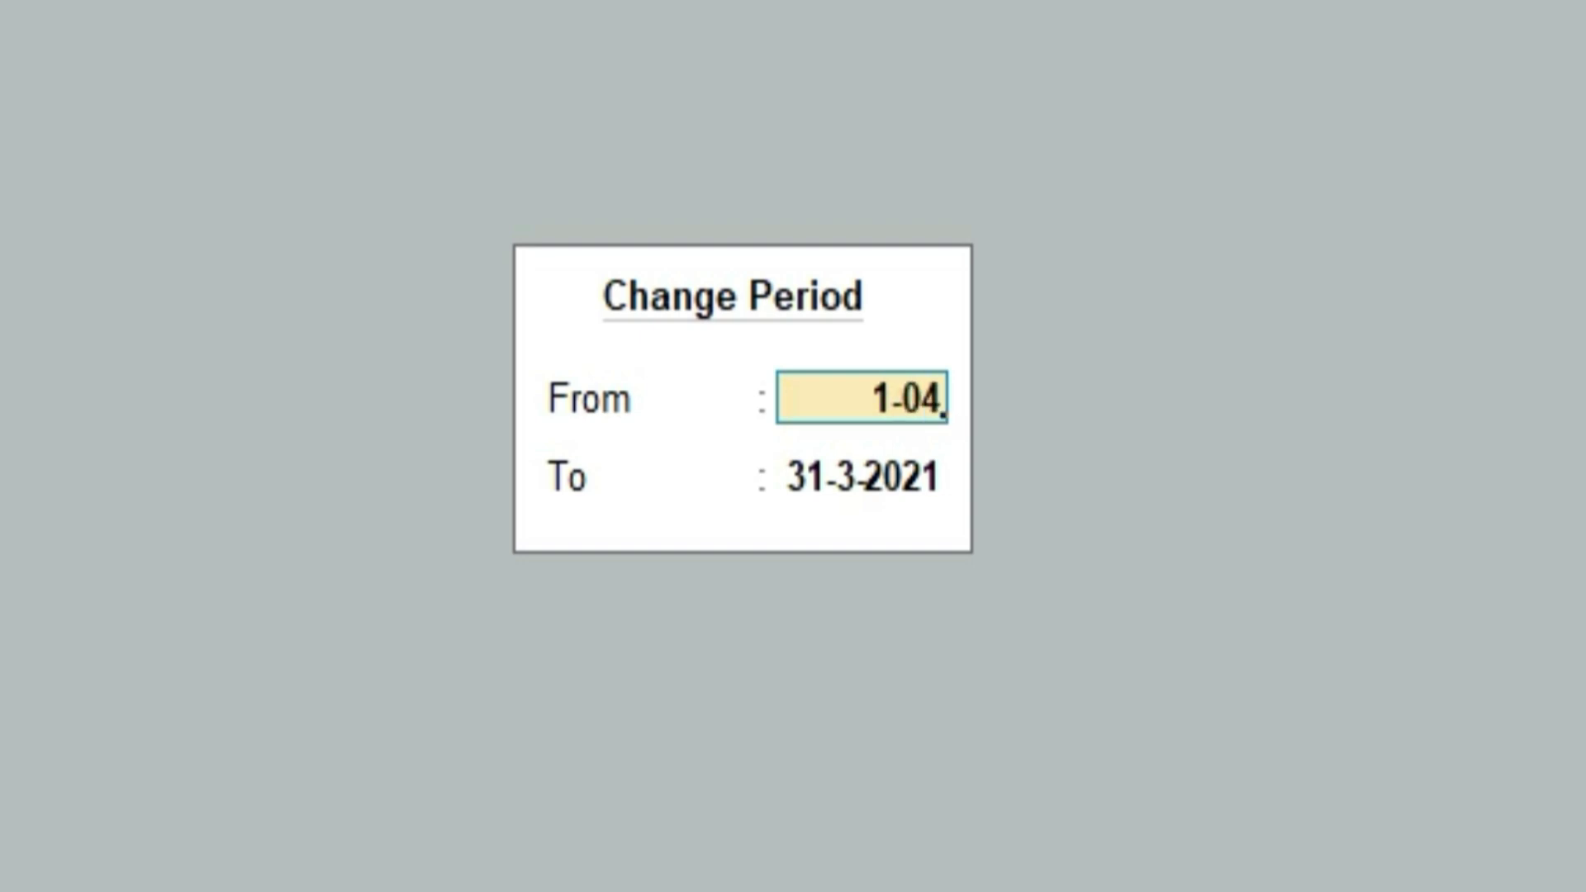
type("-2020")
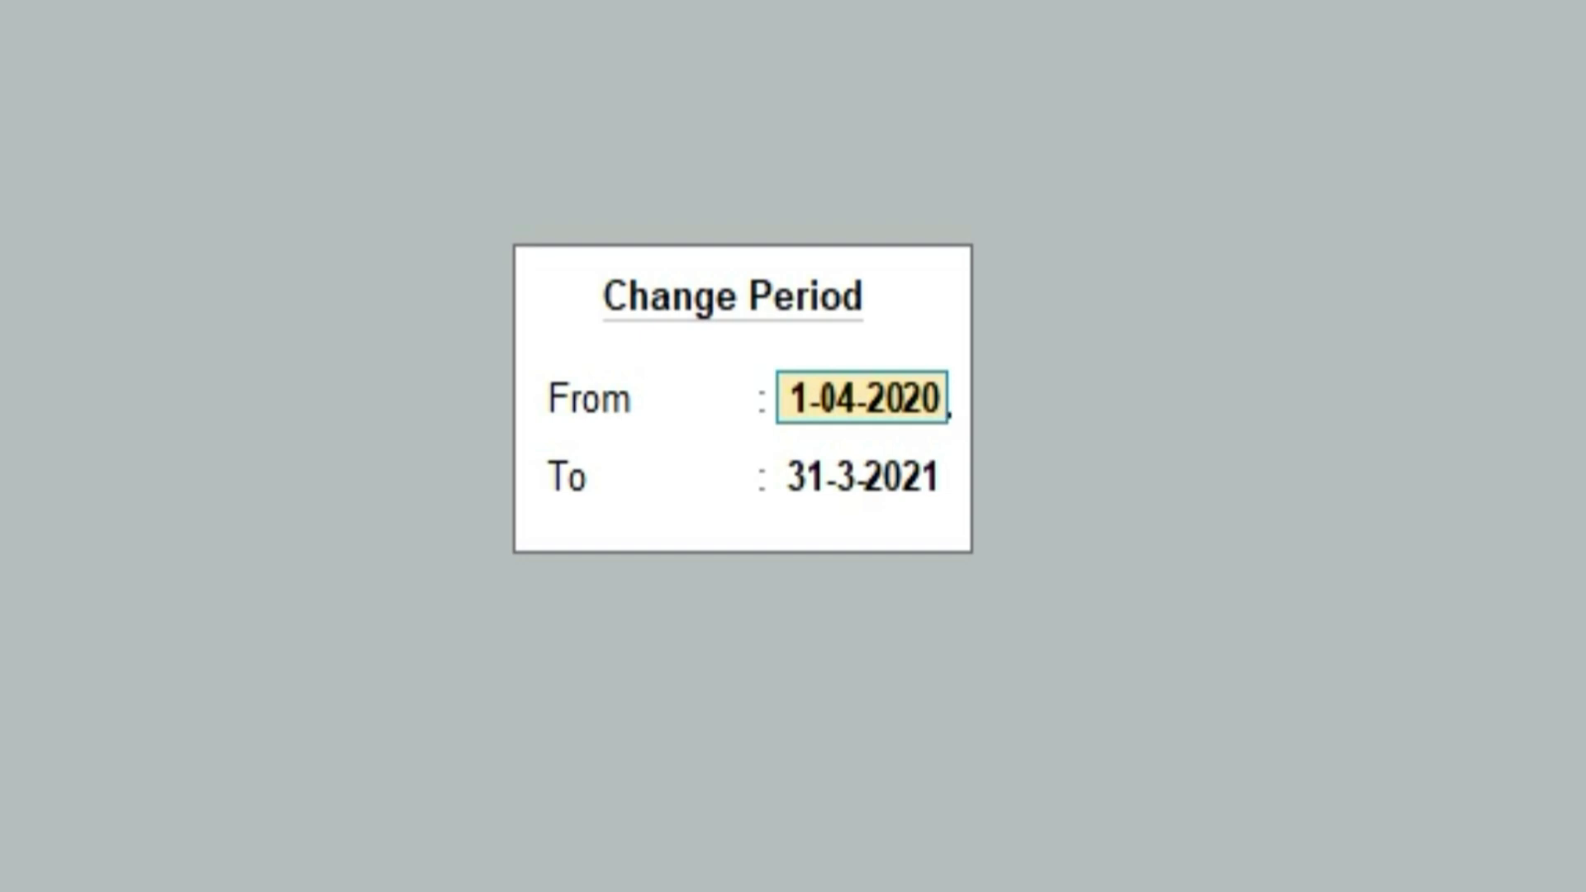
key("Return")
key("Return")
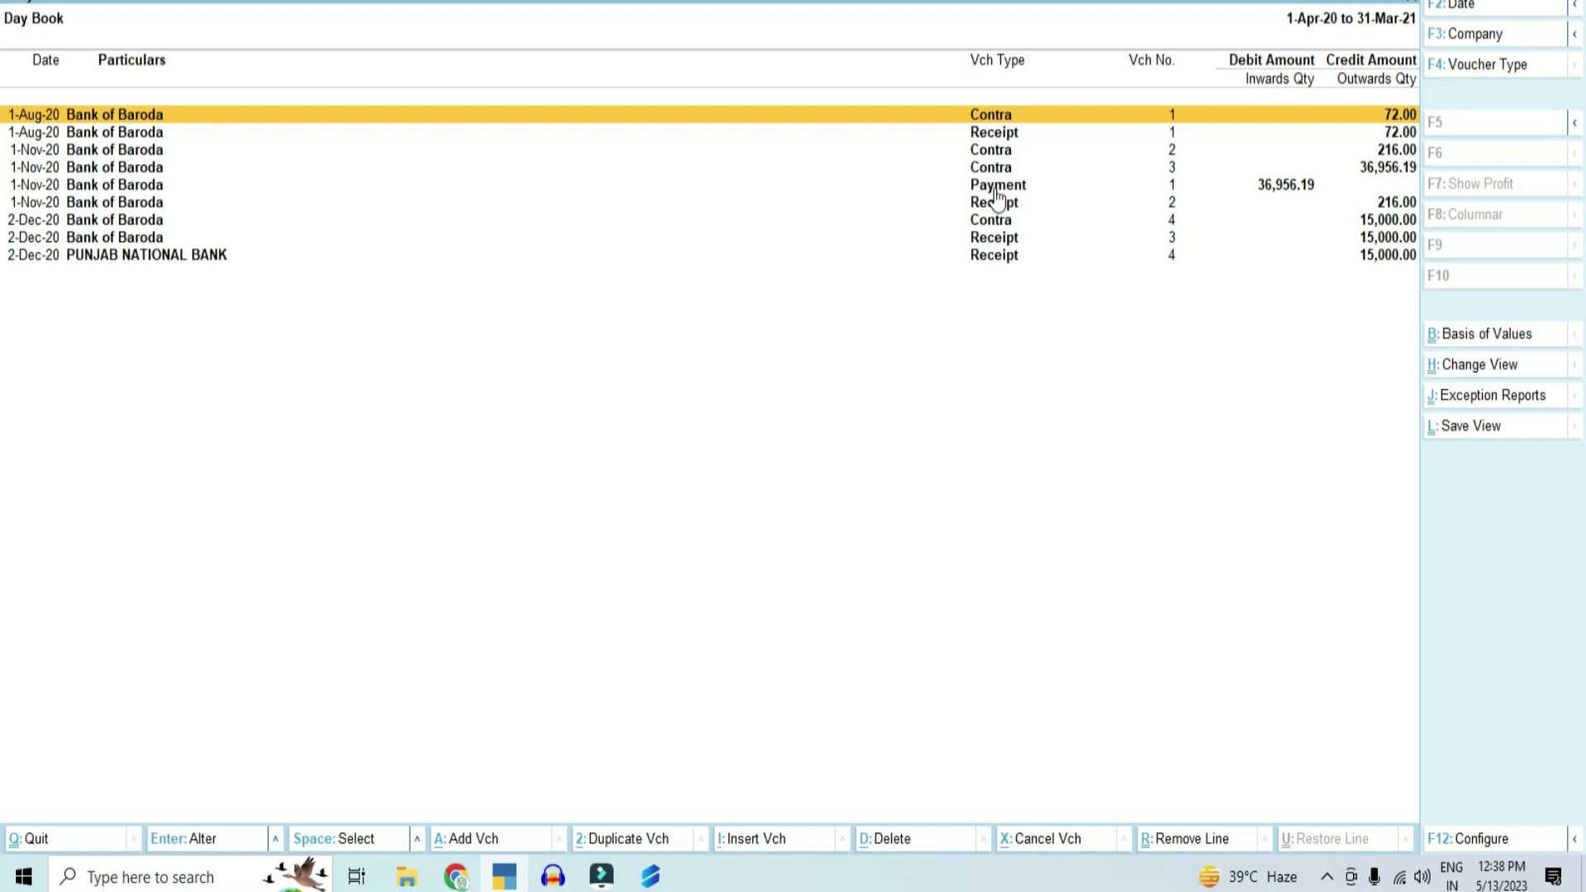
Step: Open the 1-Aug-20 Receipt voucher of 72.00, then back out and quit TallyPrime
left_click(995, 134)
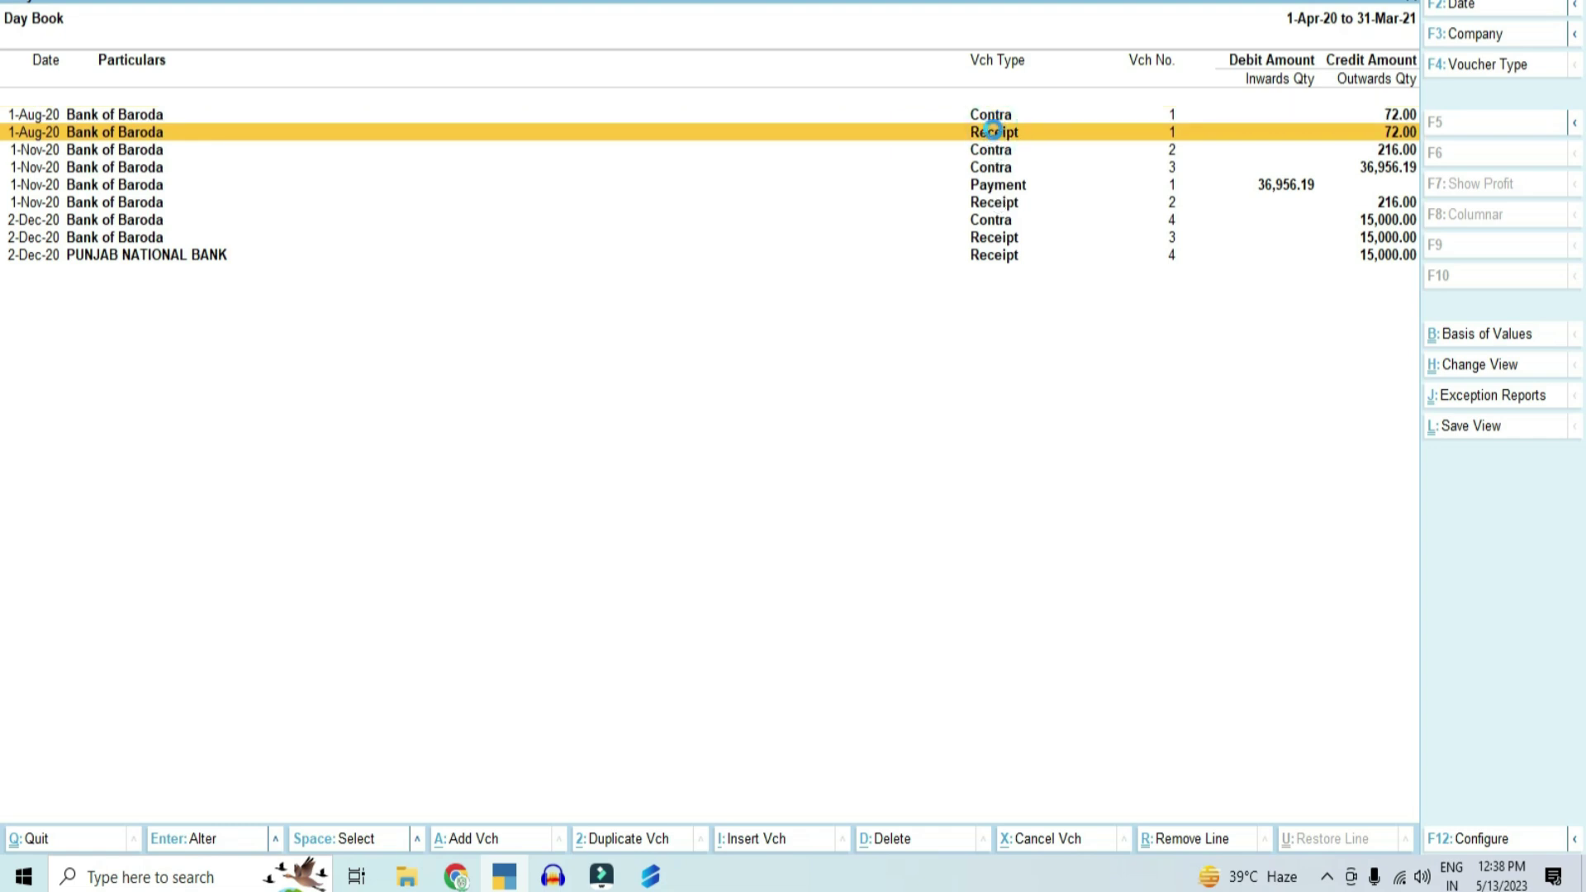
left_click(995, 134)
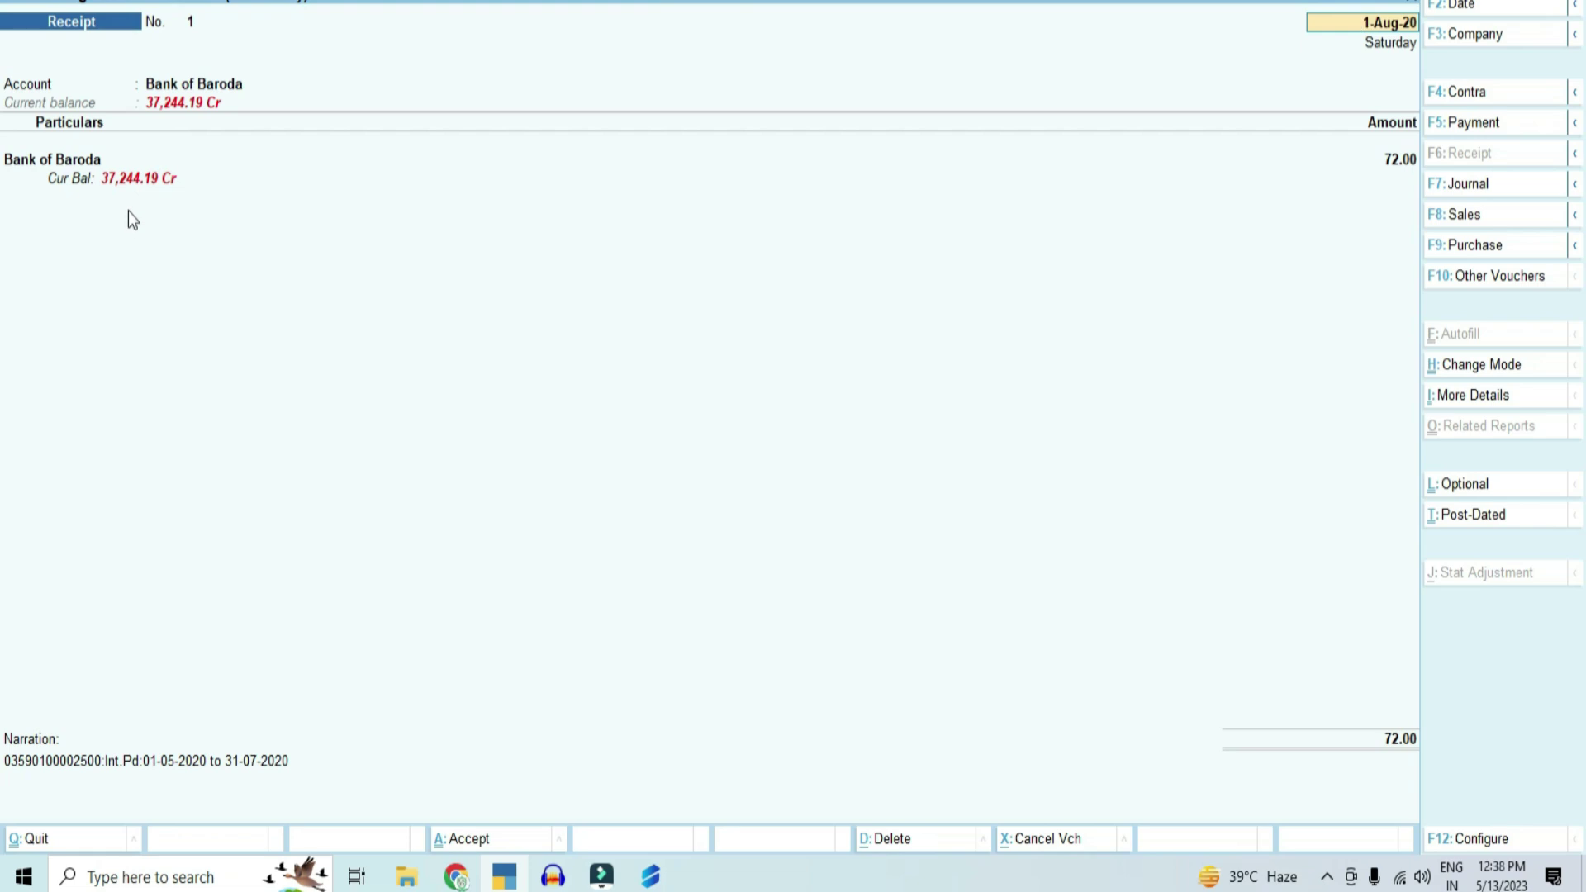
key("BackSpace")
key("Escape")
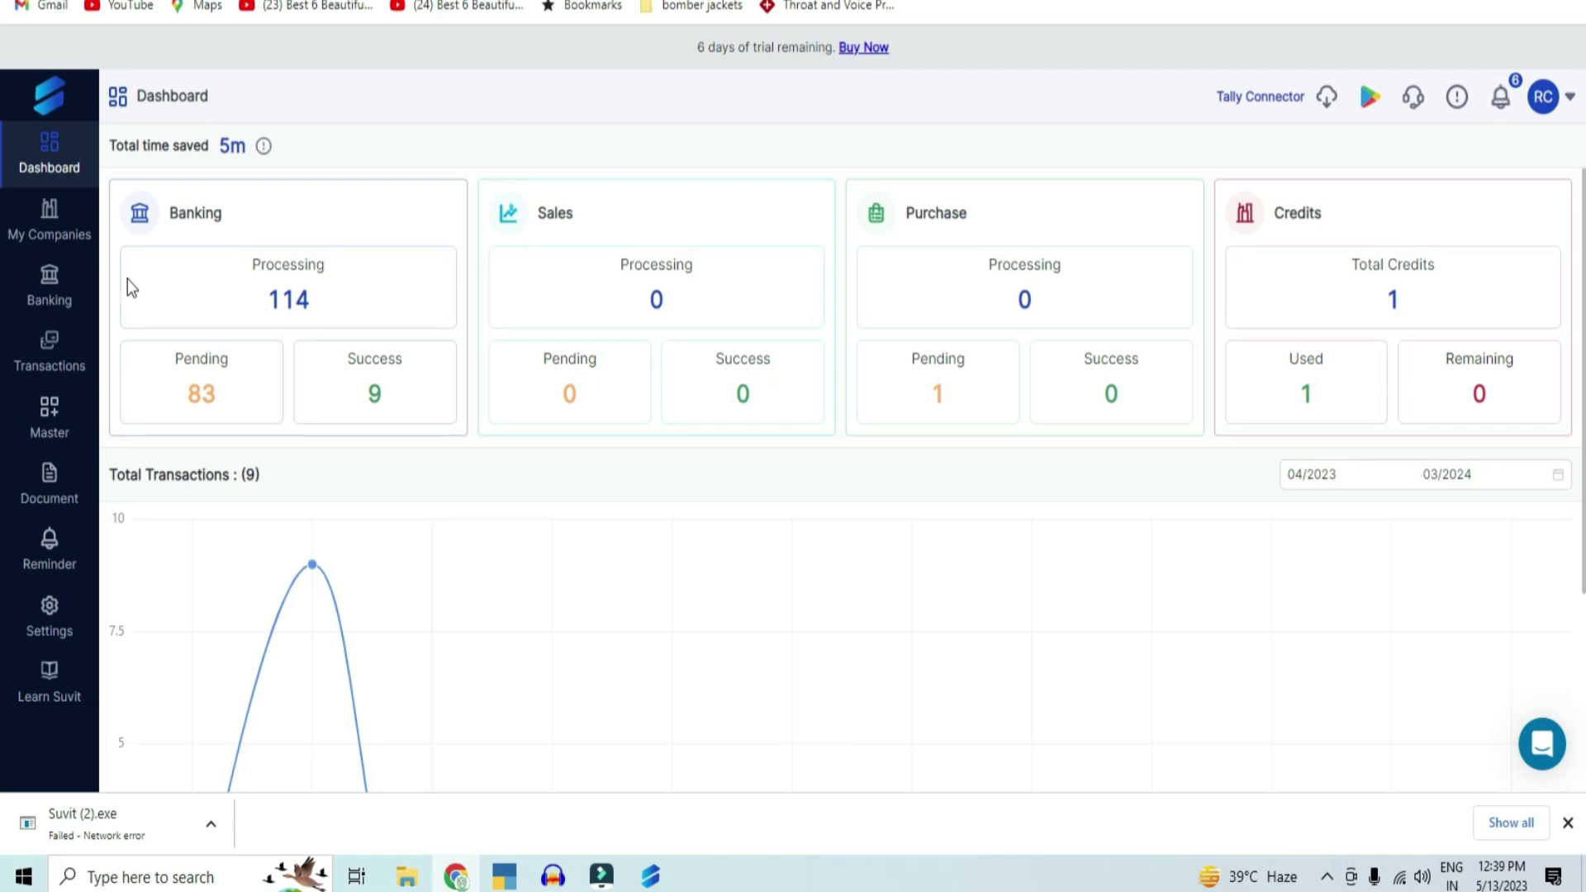
Step: Go to Transactions and switch to the Purchase tab listing the Mohan Pvt. Ltd. invoice
left_click(75, 363)
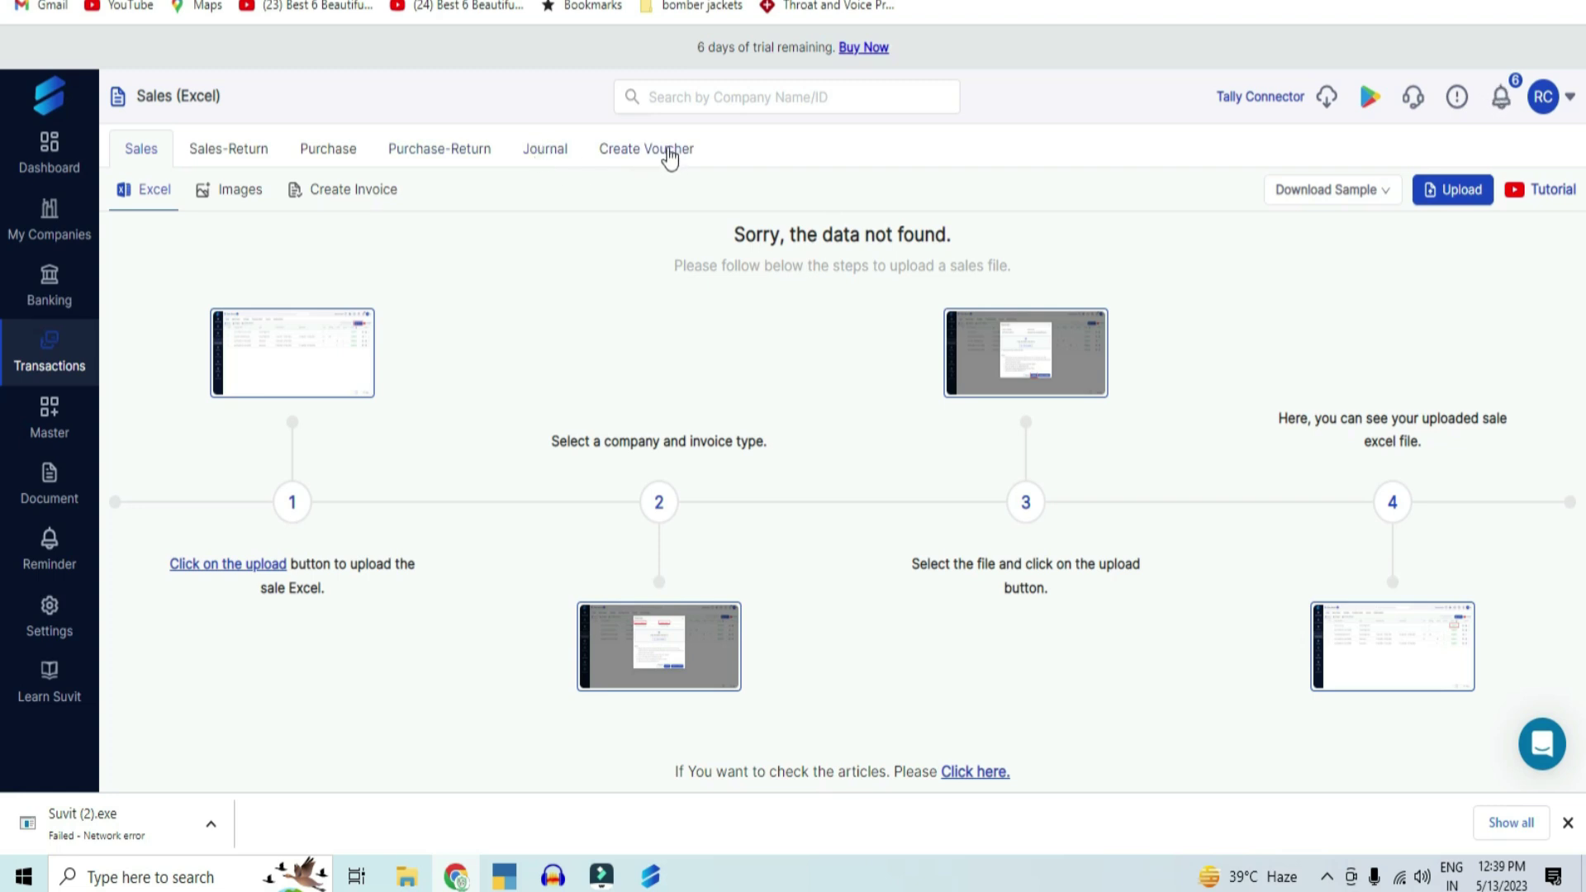
left_click(337, 156)
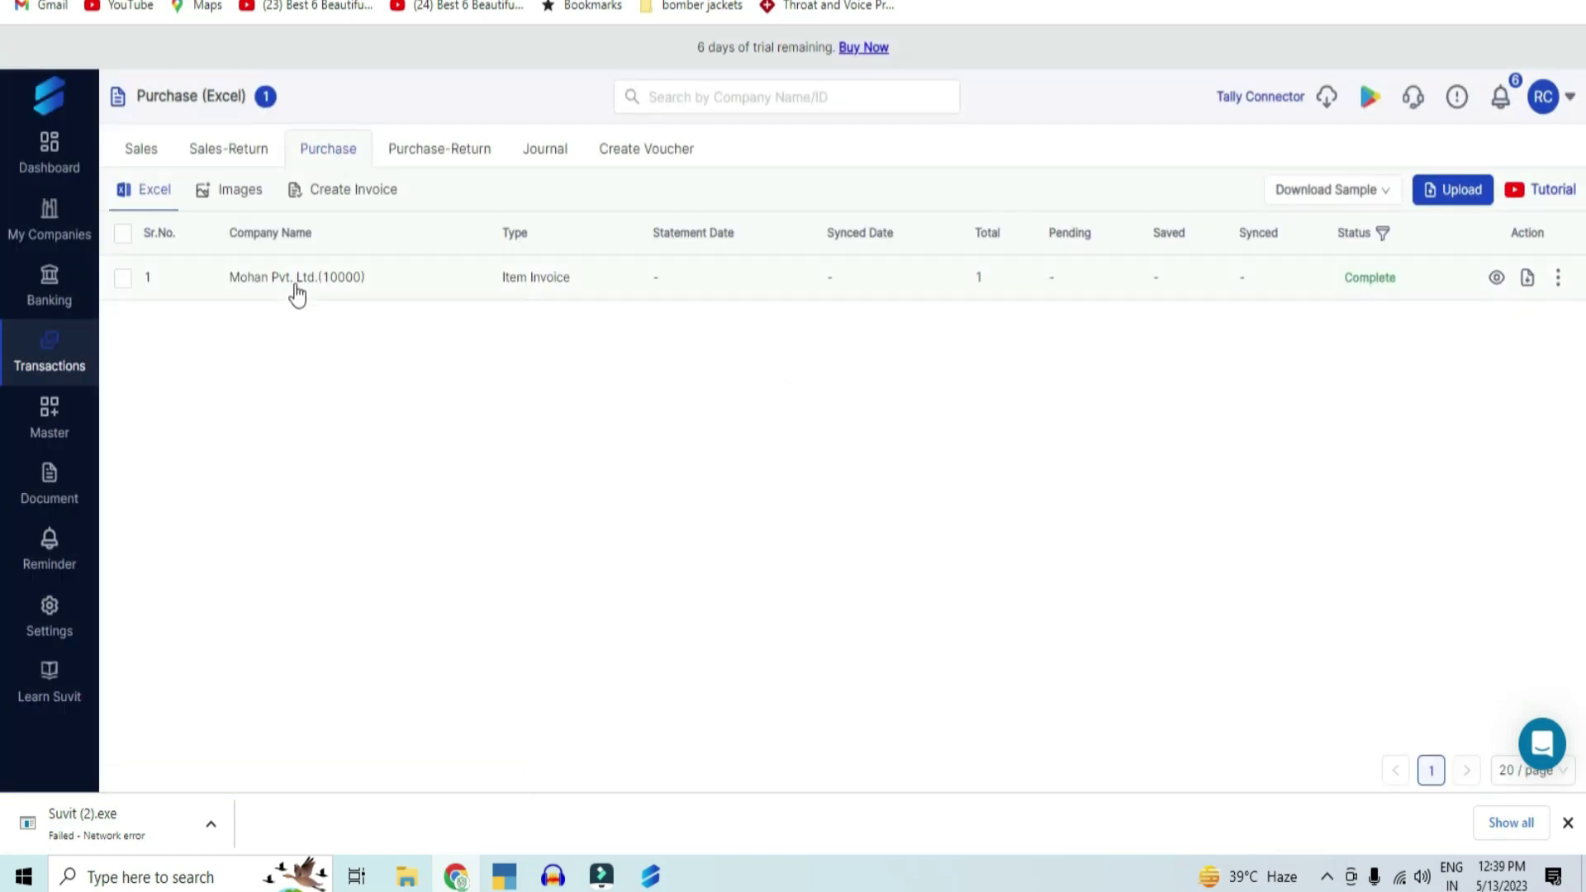
Step: Upload Purchase-with-item-sample-file (8).xlsx for Mohan Pvt. Ltd. (10000) as Item Invoice (With Item)
left_click(1460, 190)
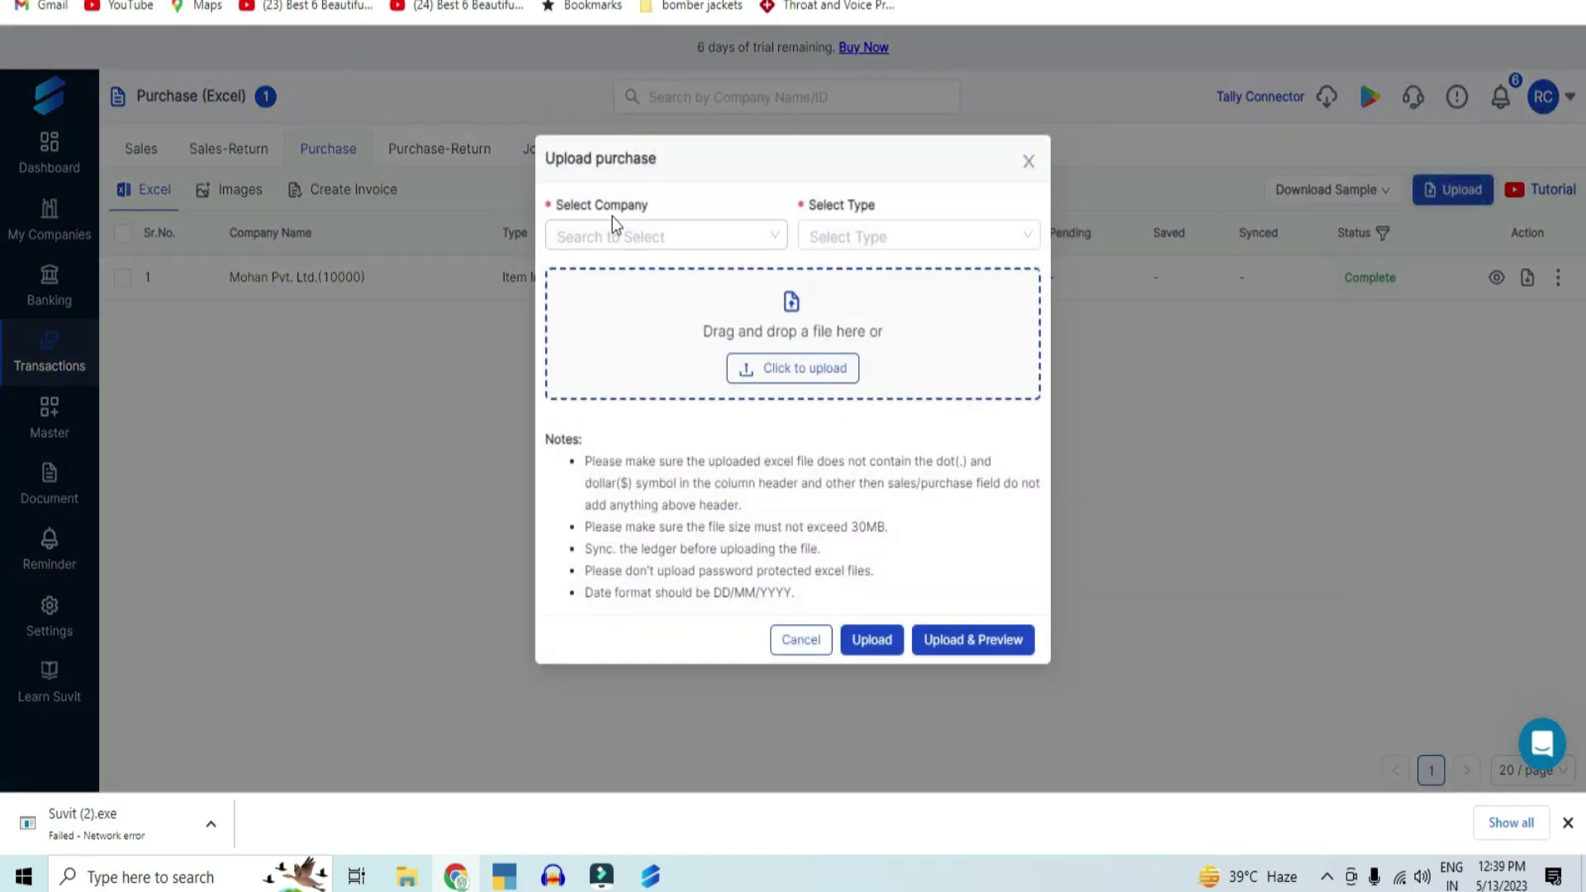
left_click(644, 235)
left_click(628, 277)
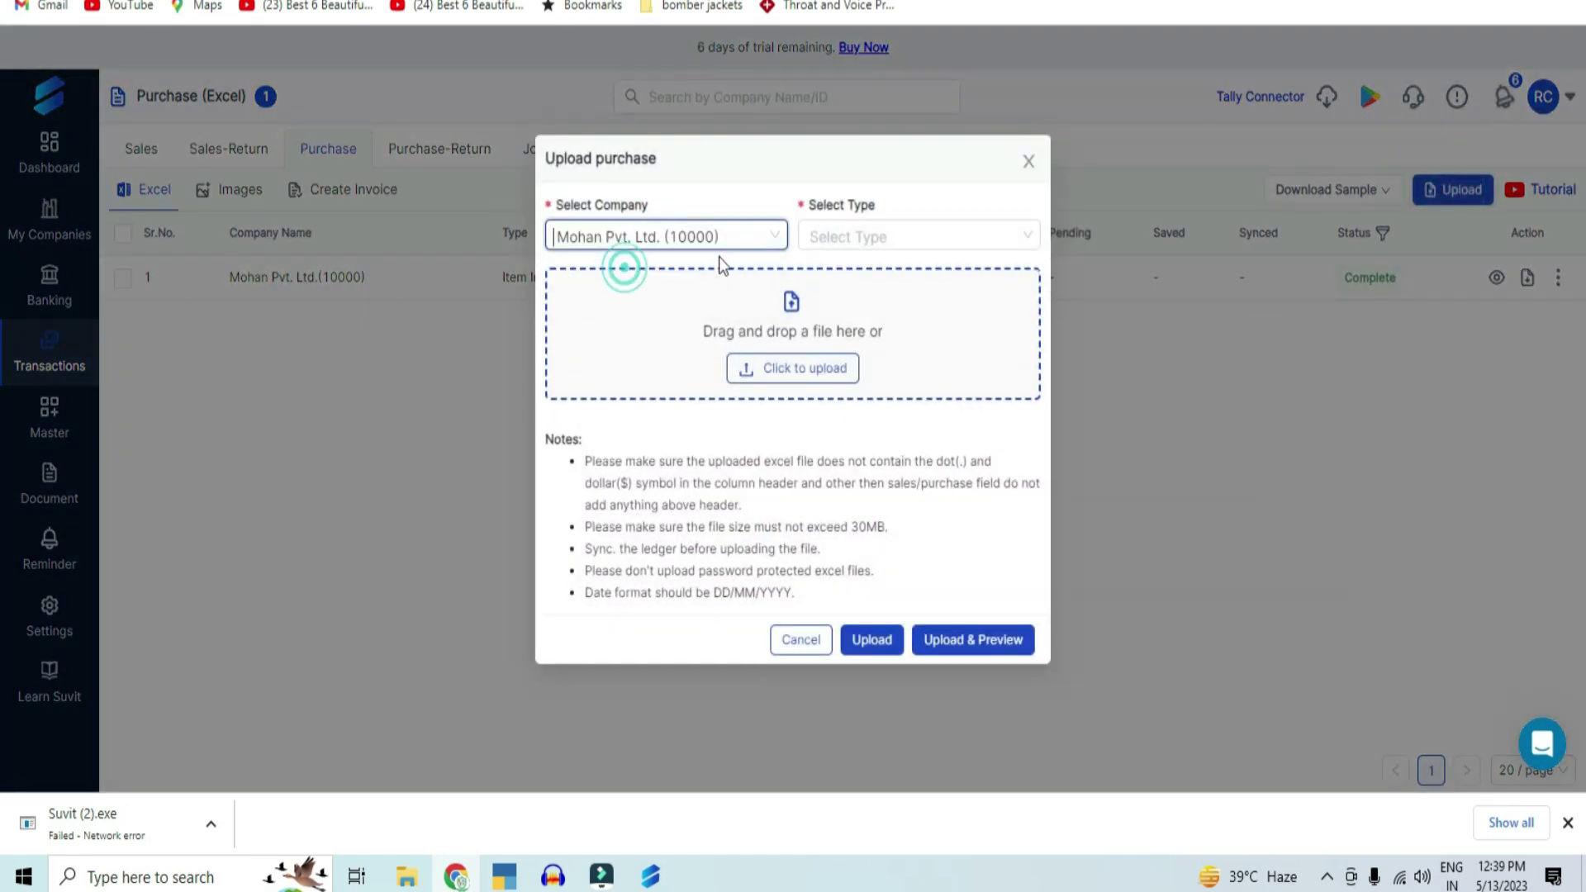
left_click(885, 237)
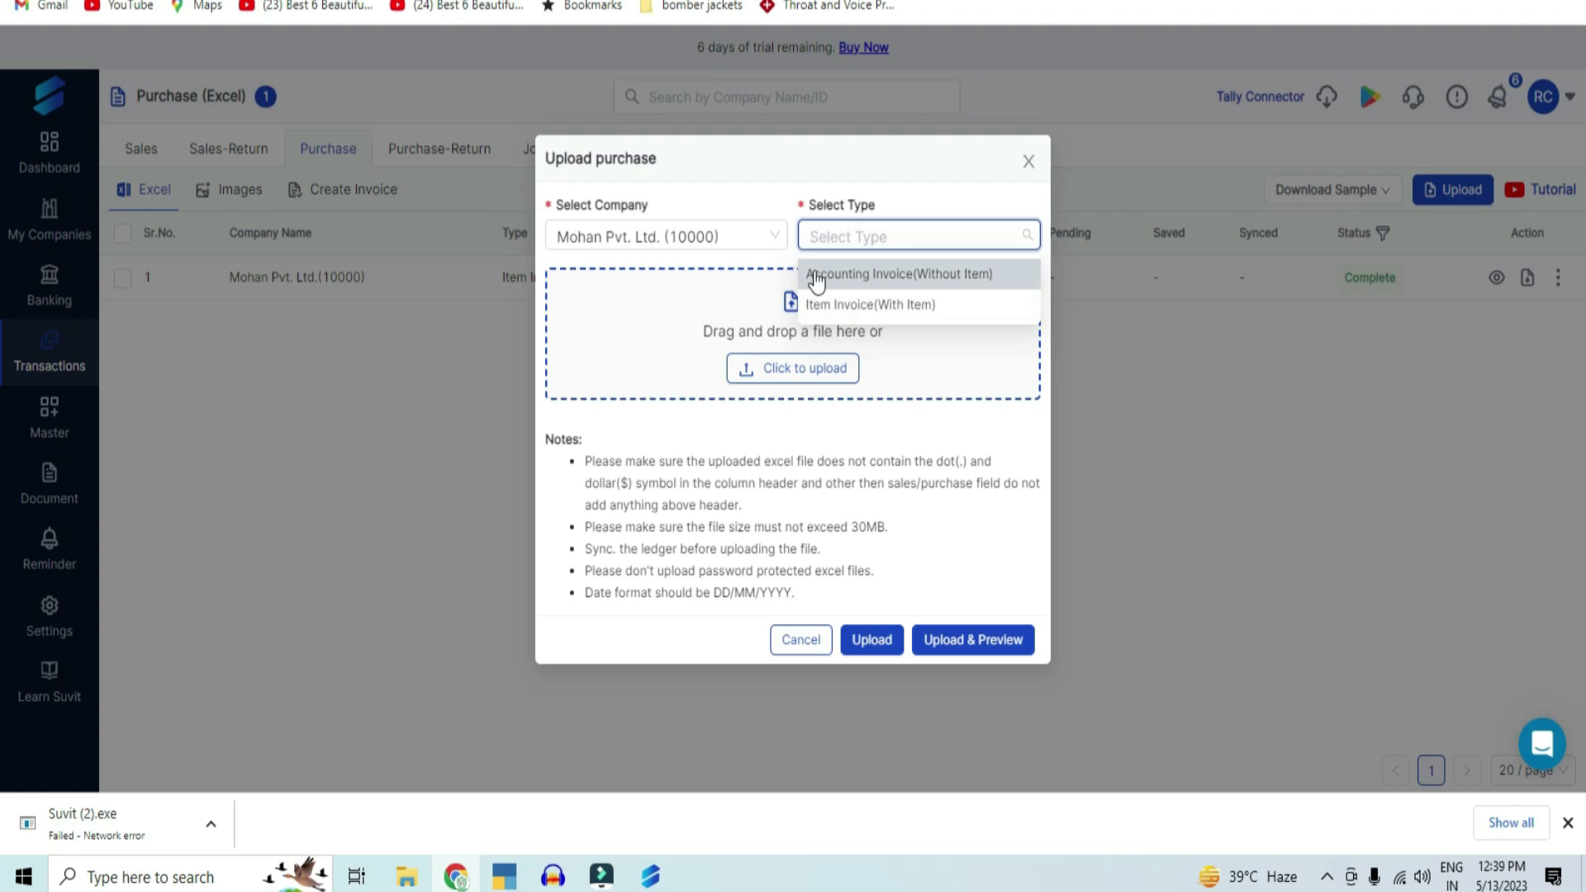
left_click(891, 306)
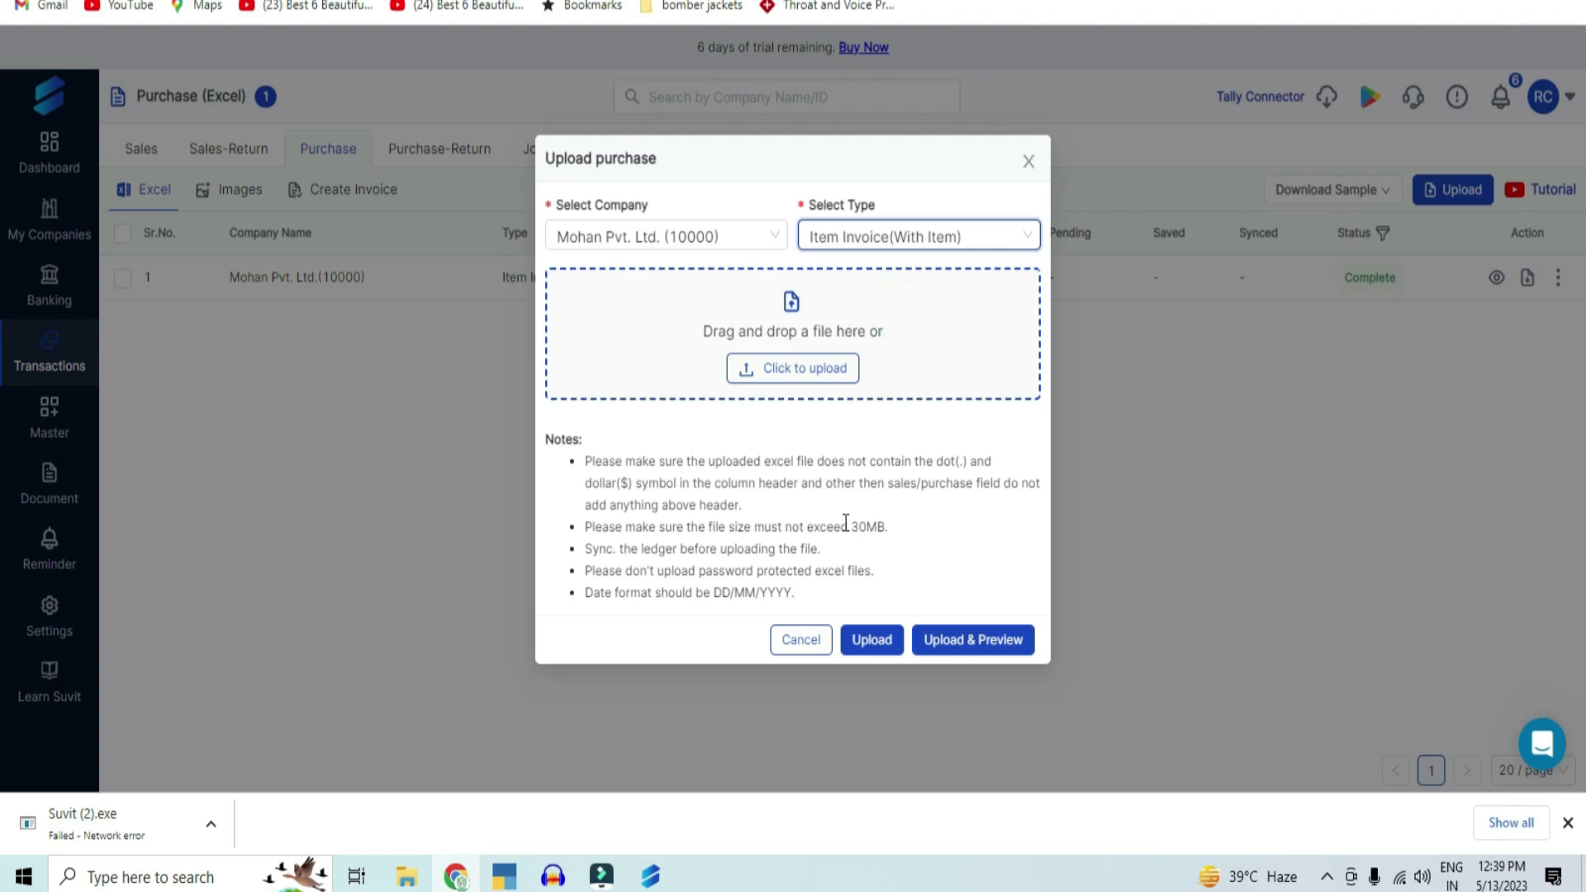
left_click(834, 374)
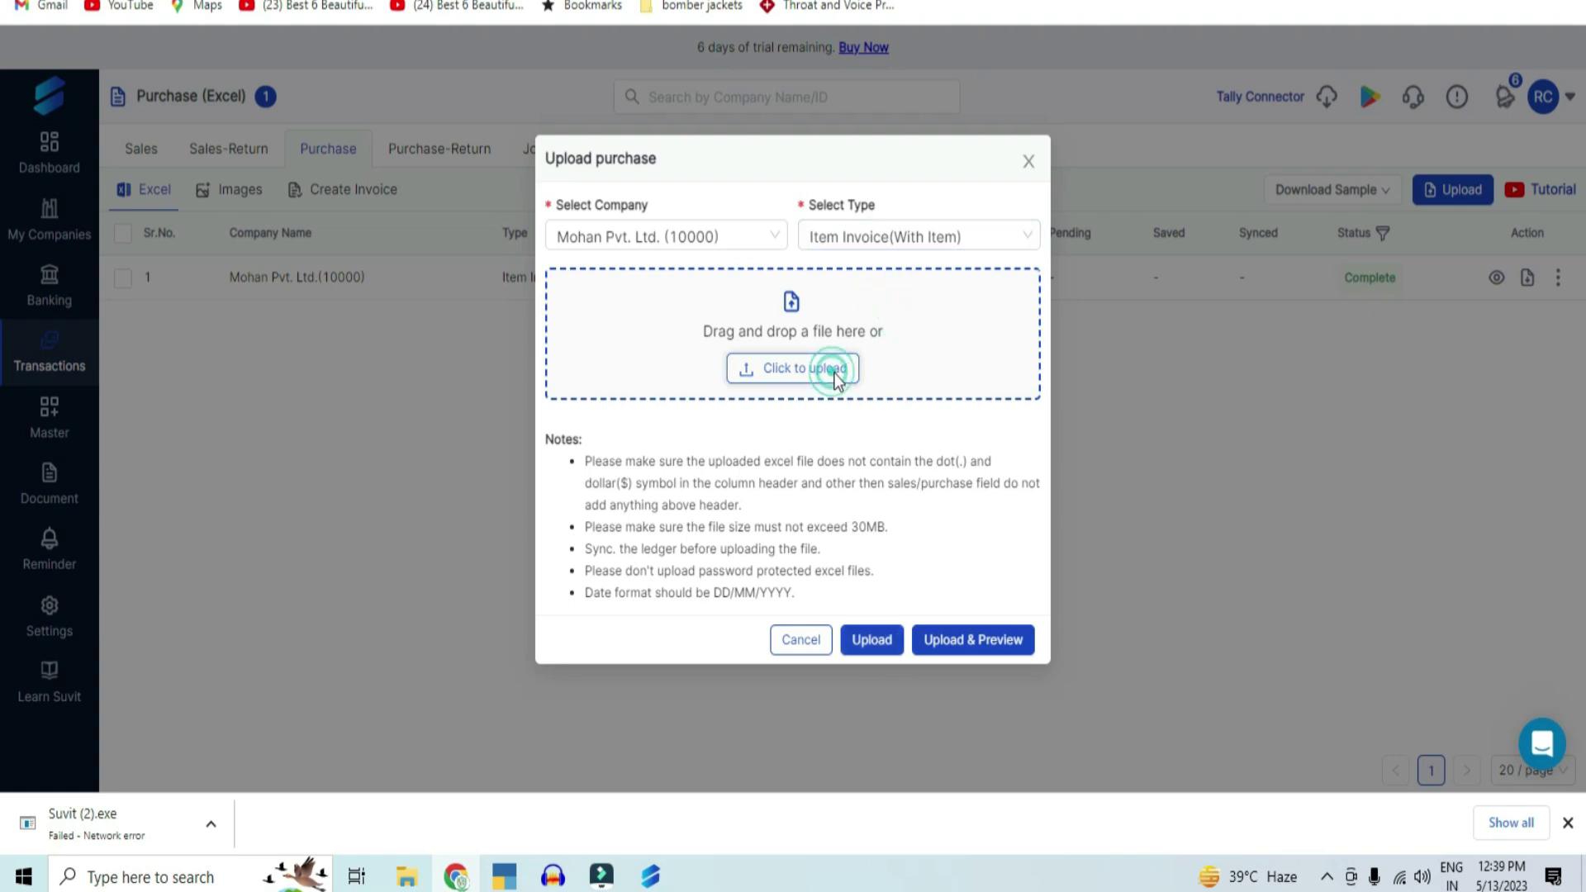
left_click(362, 73)
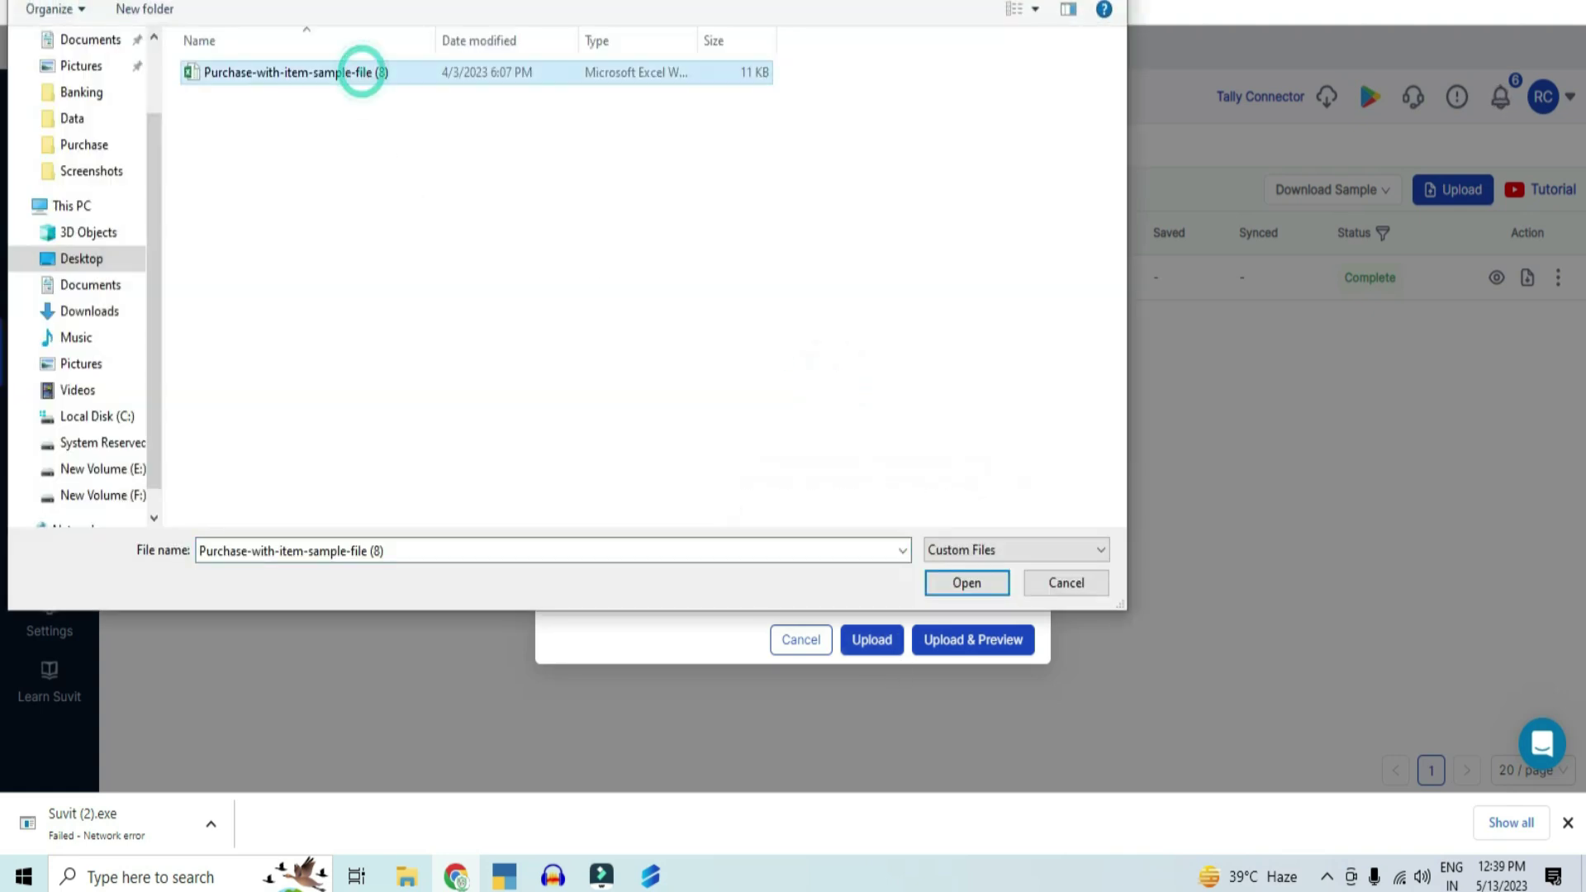
left_click(965, 583)
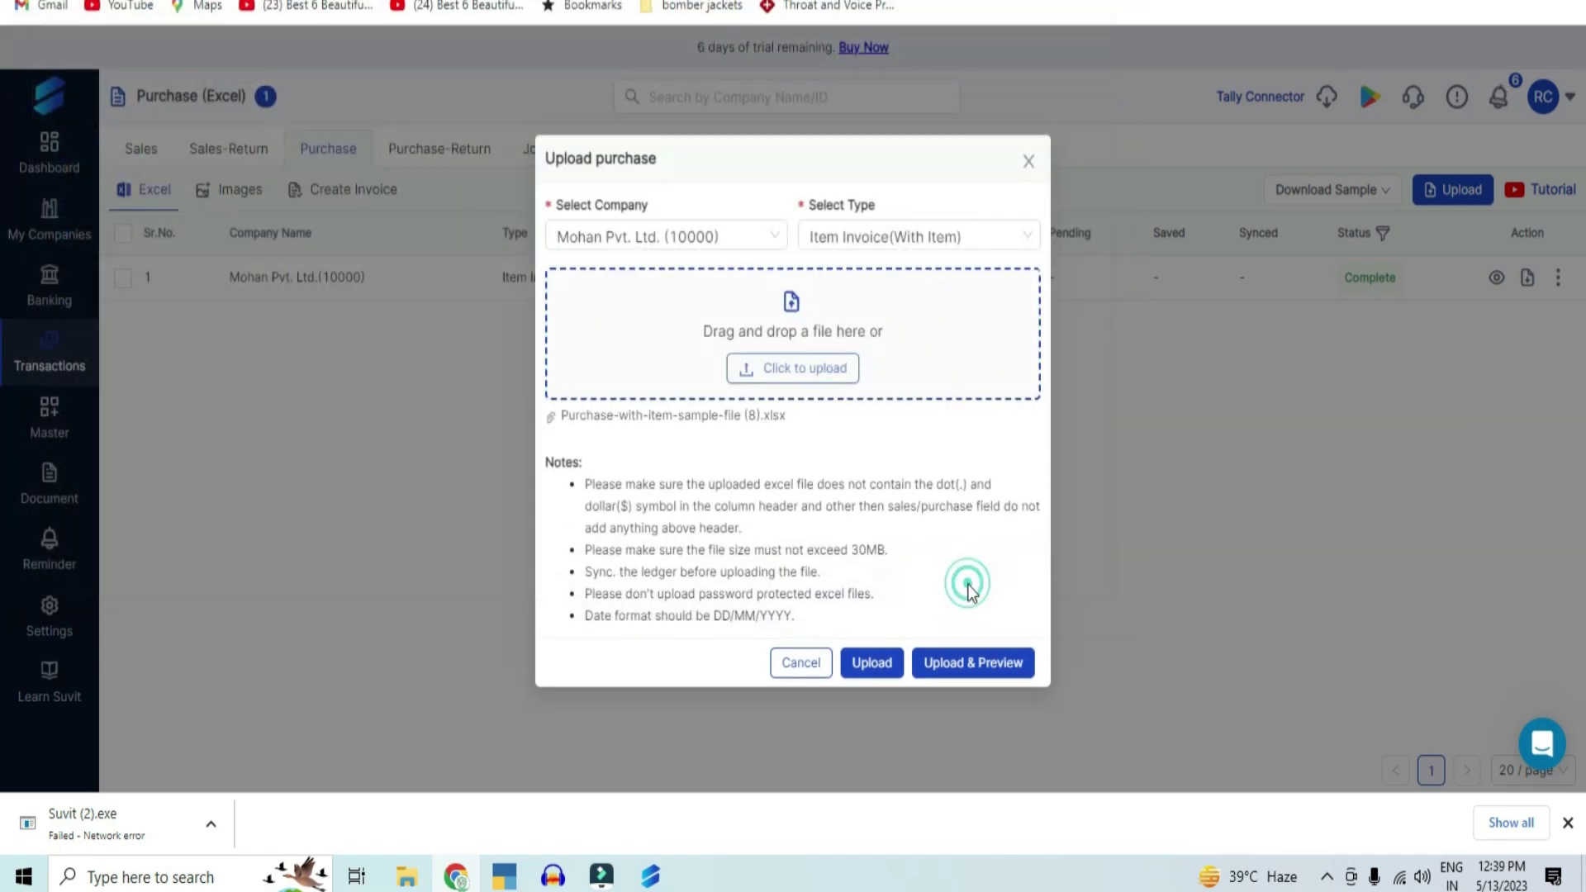
left_click(892, 667)
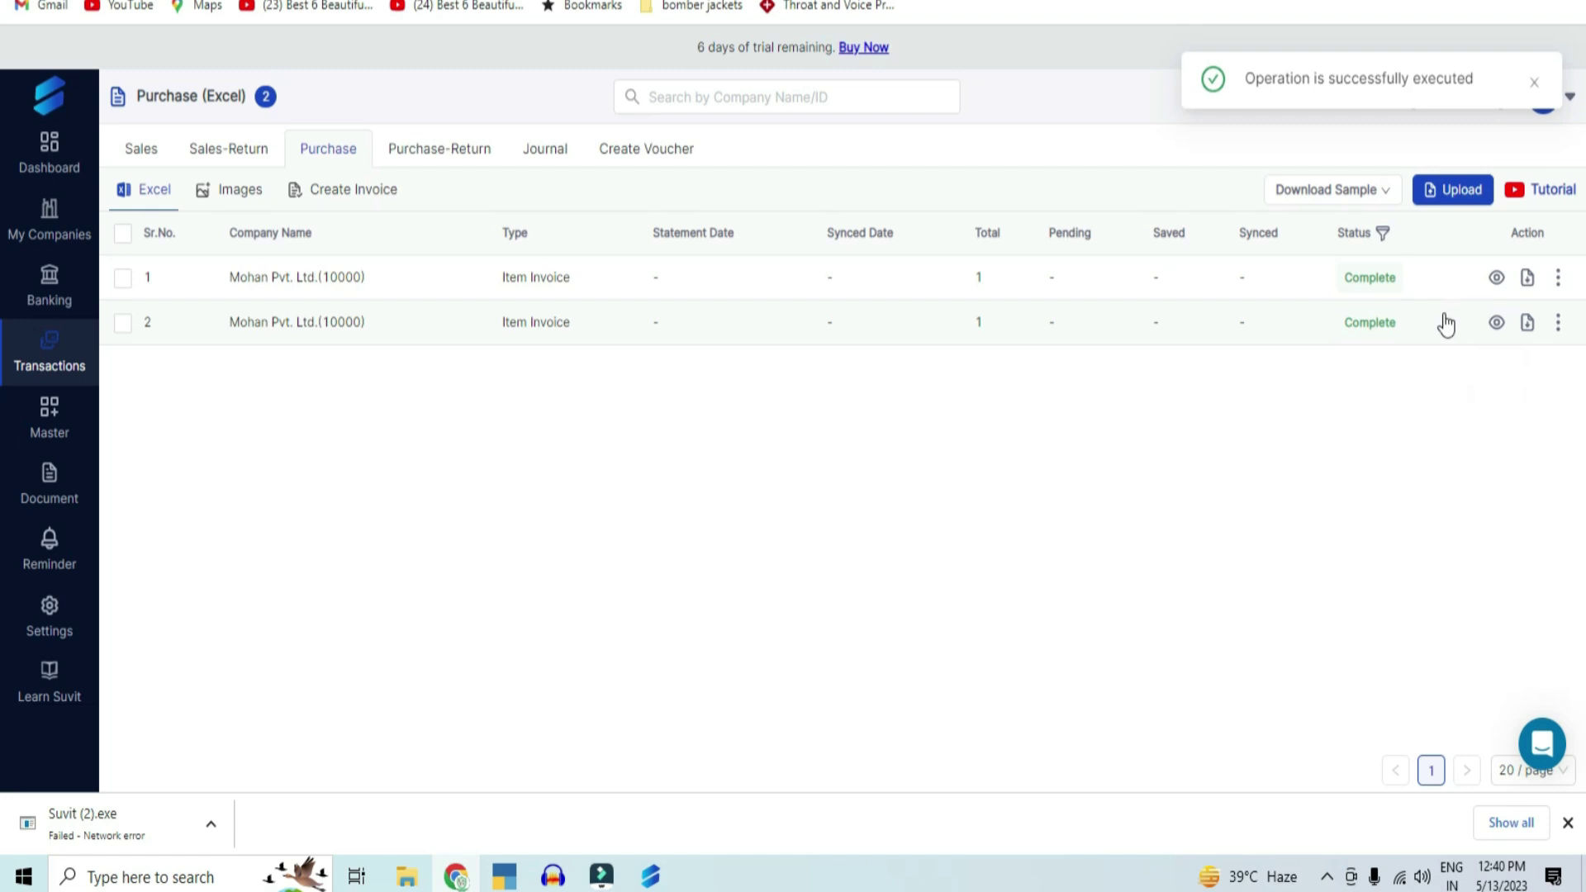
Step: Switch to the Purchase Images sub-tab to view image uploads
left_click(236, 189)
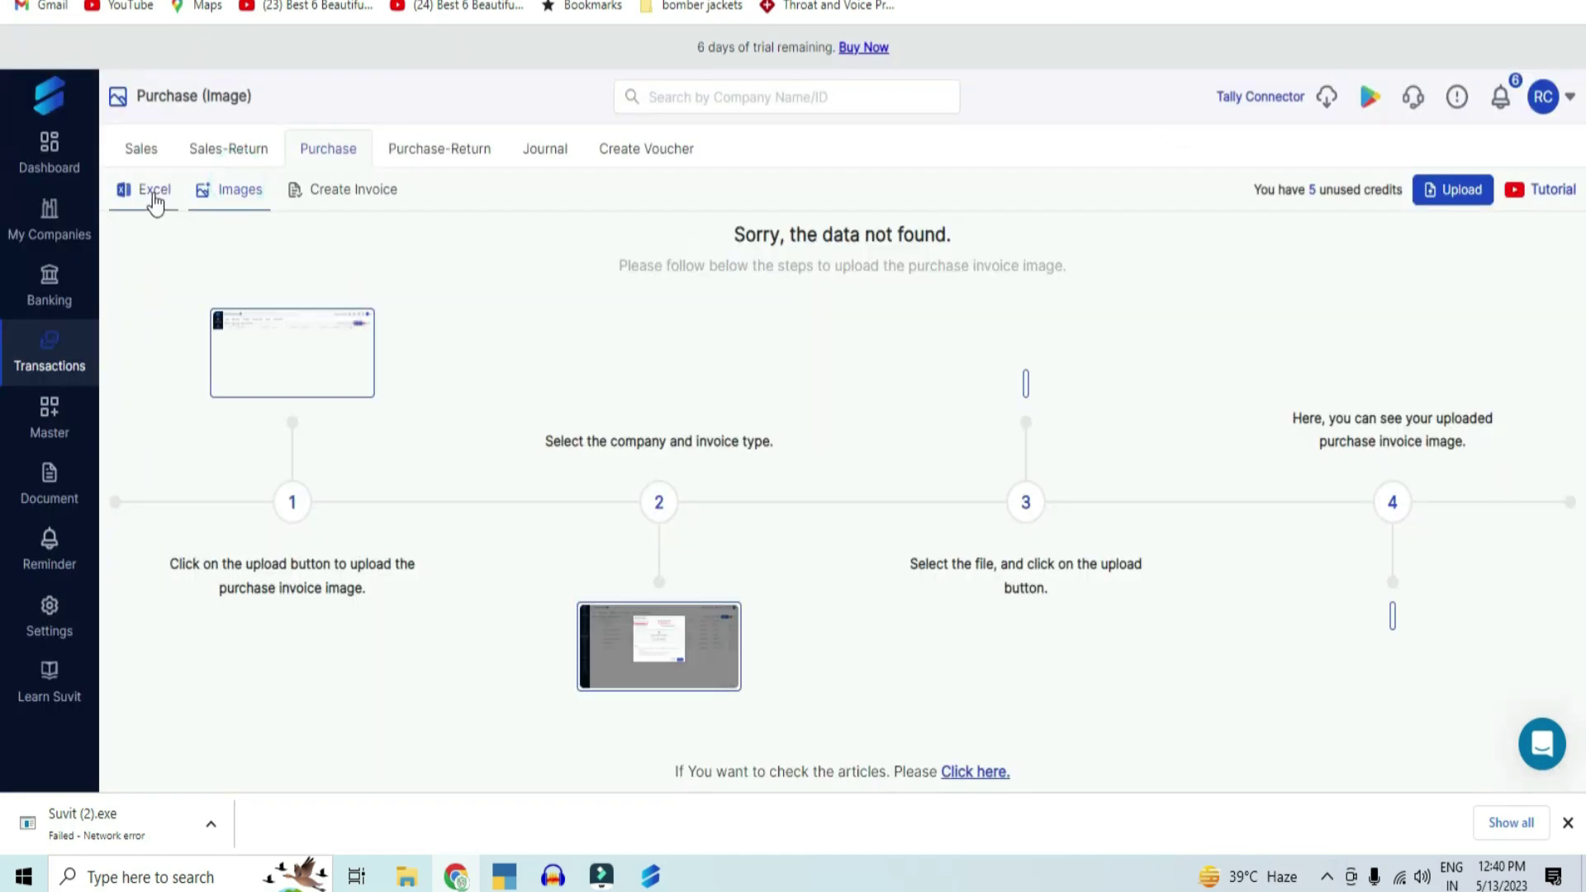